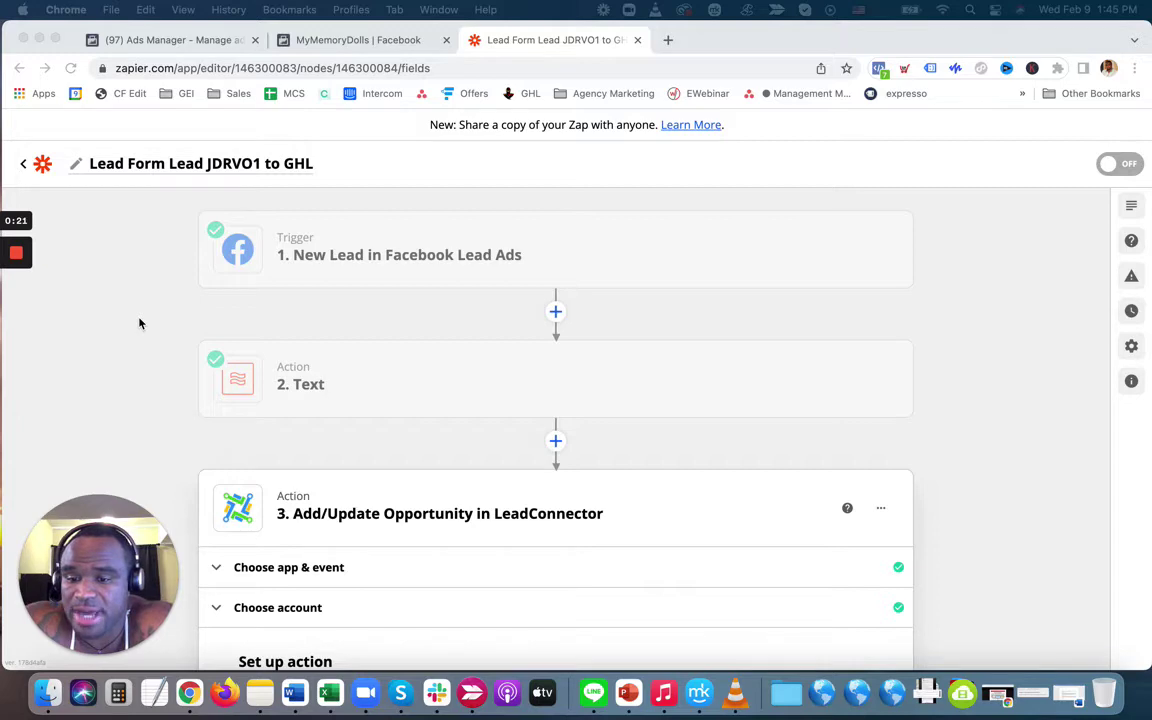
{"action": "left_click", "coordinate": [16, 319]}
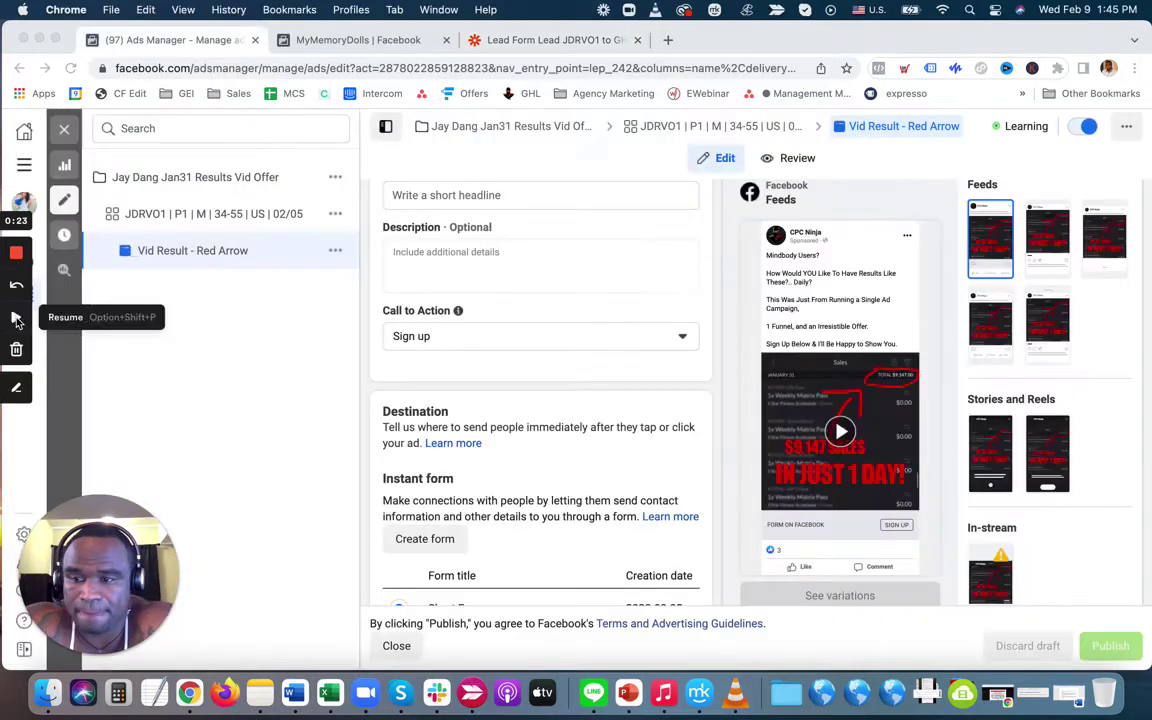
{"action": "left_click", "coordinate": [16, 319]}
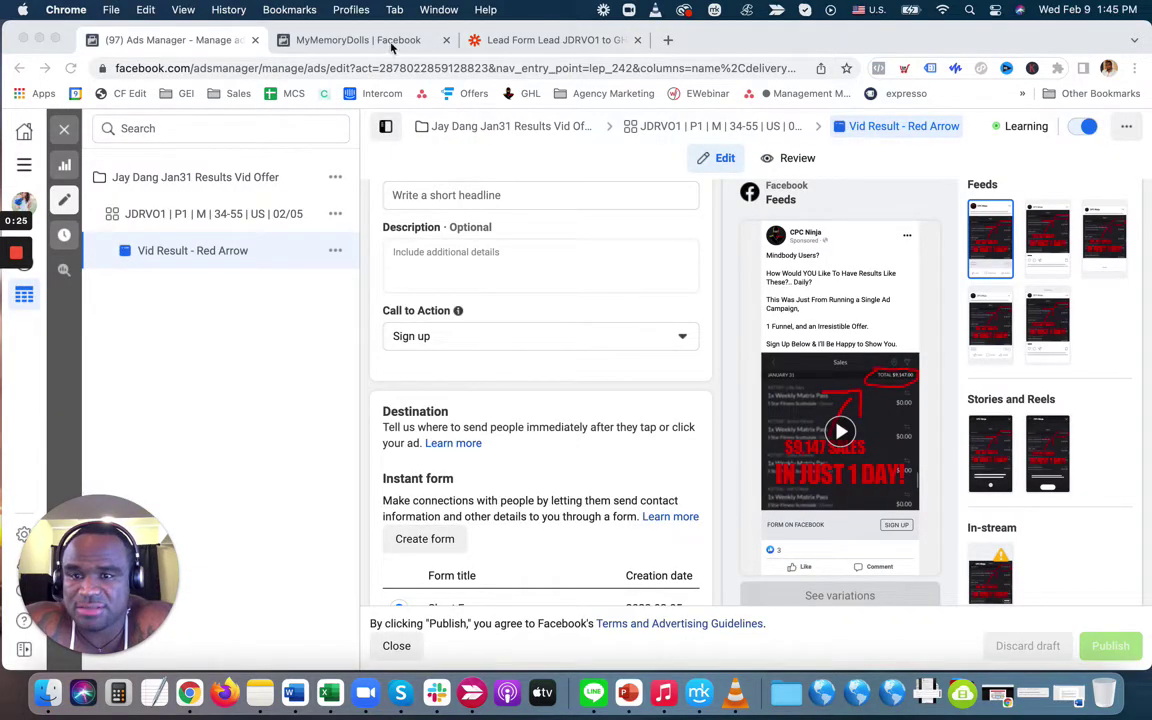
- Switch to the Zapier editor and review the page and form setup of the New Lead in Facebook Lead Ads trigger
{"action": "left_click", "coordinate": [524, 39]}
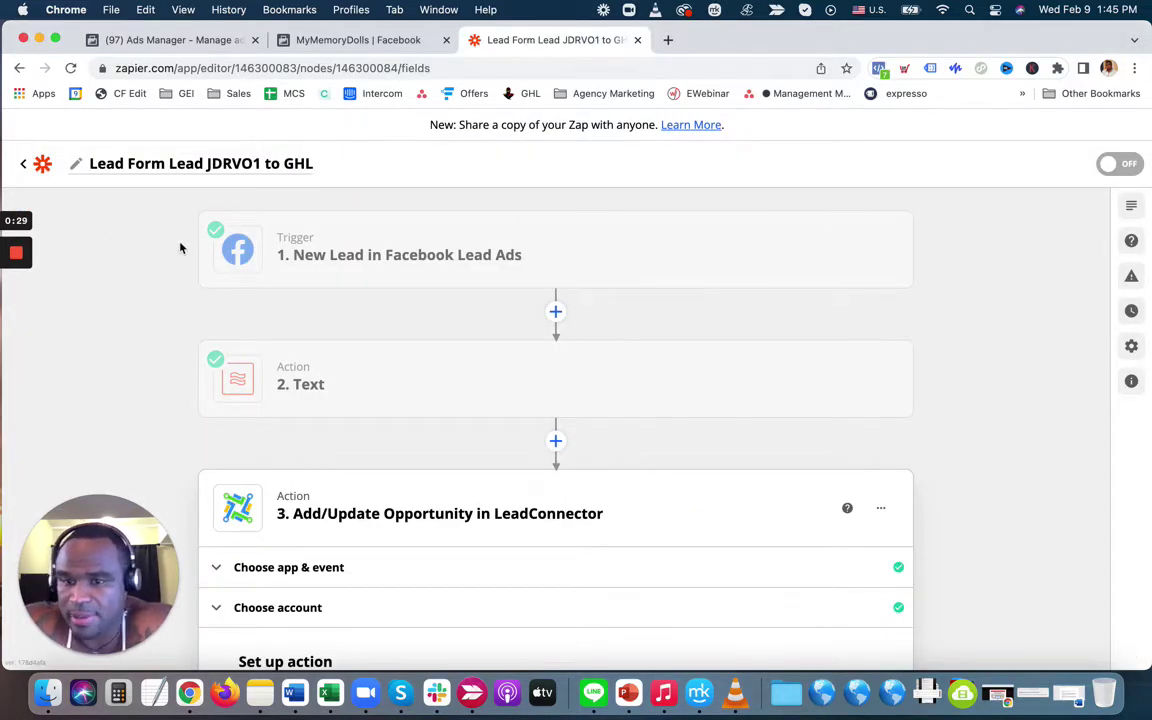
{"action": "left_click", "coordinate": [374, 263]}
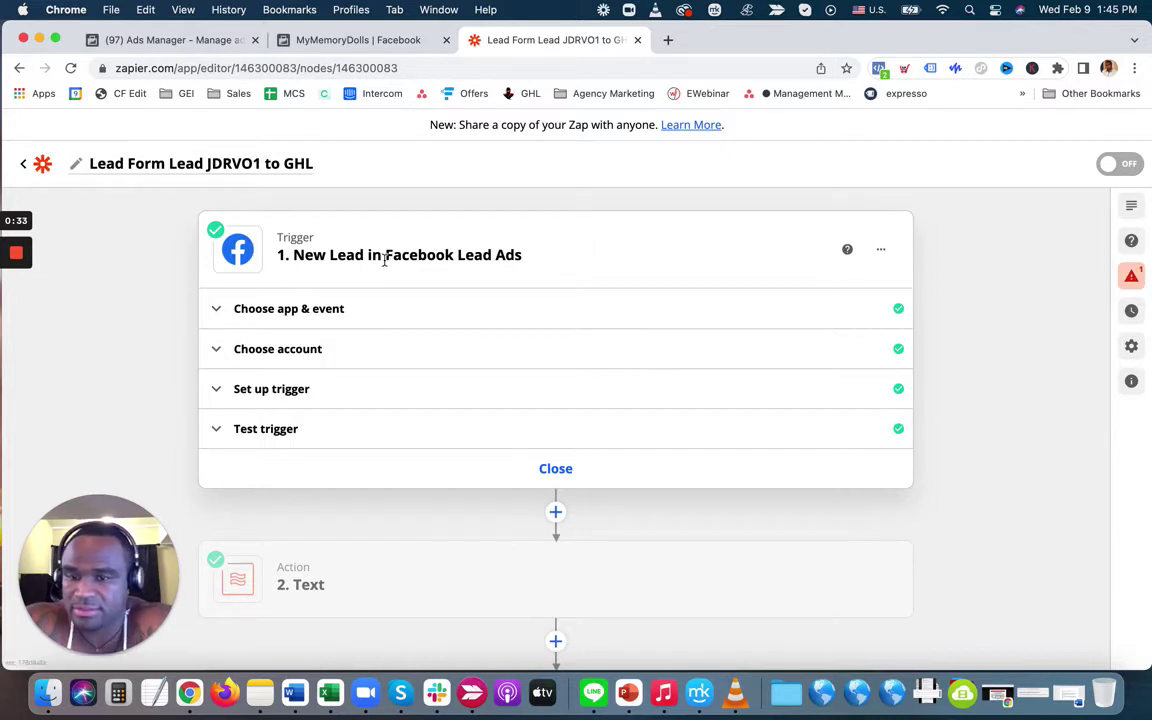
{"action": "left_click", "coordinate": [296, 399]}
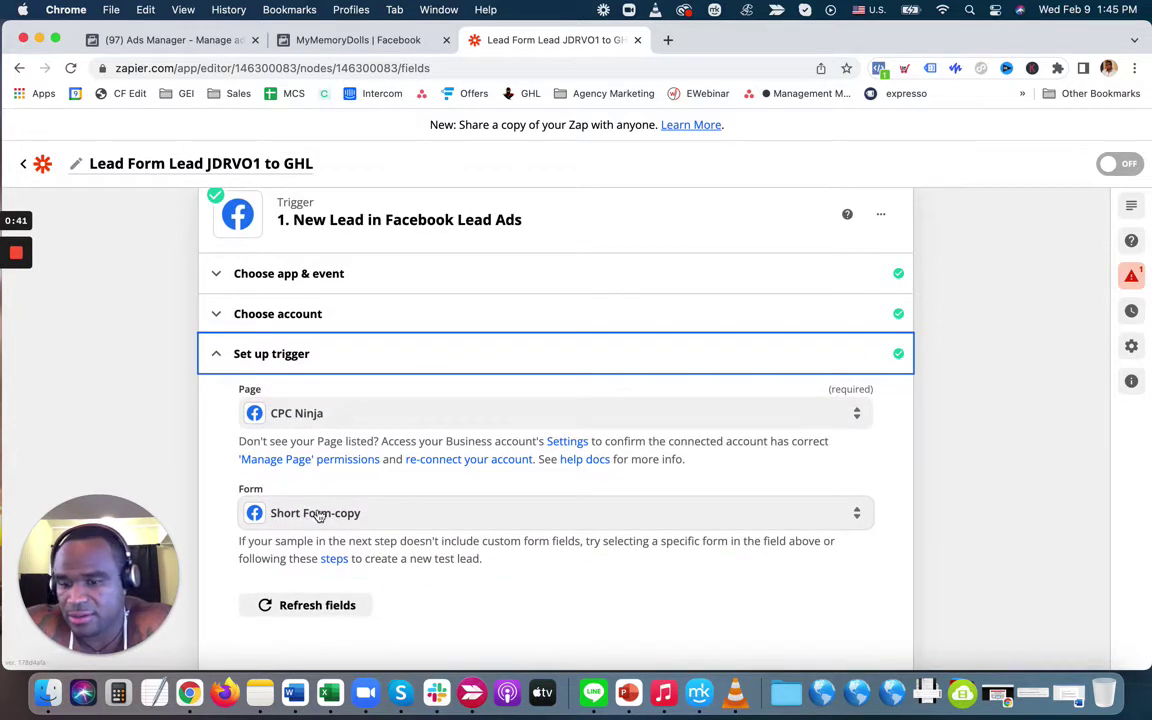
{"action": "scroll", "coordinate": [410, 503], "scroll_direction": "down", "scroll_amount": 5}
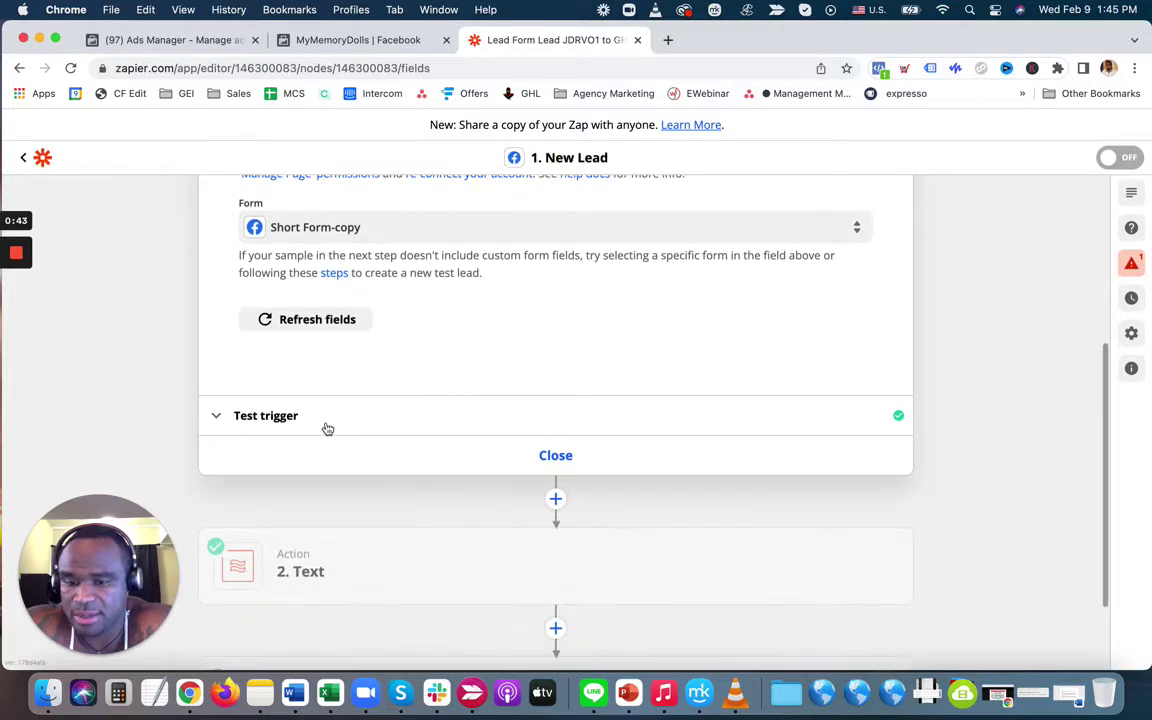
- Examine the sample lead data in the trigger's test section and continue past it
{"action": "left_click", "coordinate": [482, 416]}
{"action": "scroll", "coordinate": [480, 411], "scroll_direction": "down", "scroll_amount": 3}
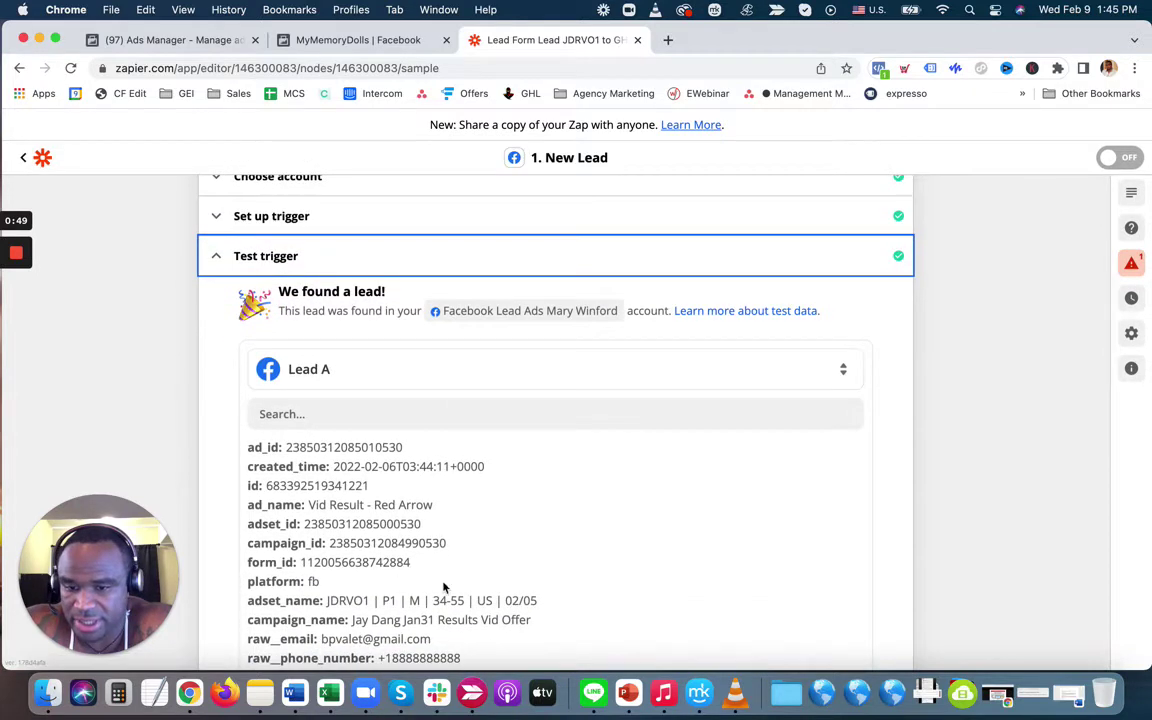
{"action": "scroll", "coordinate": [444, 588], "scroll_direction": "down", "scroll_amount": 6}
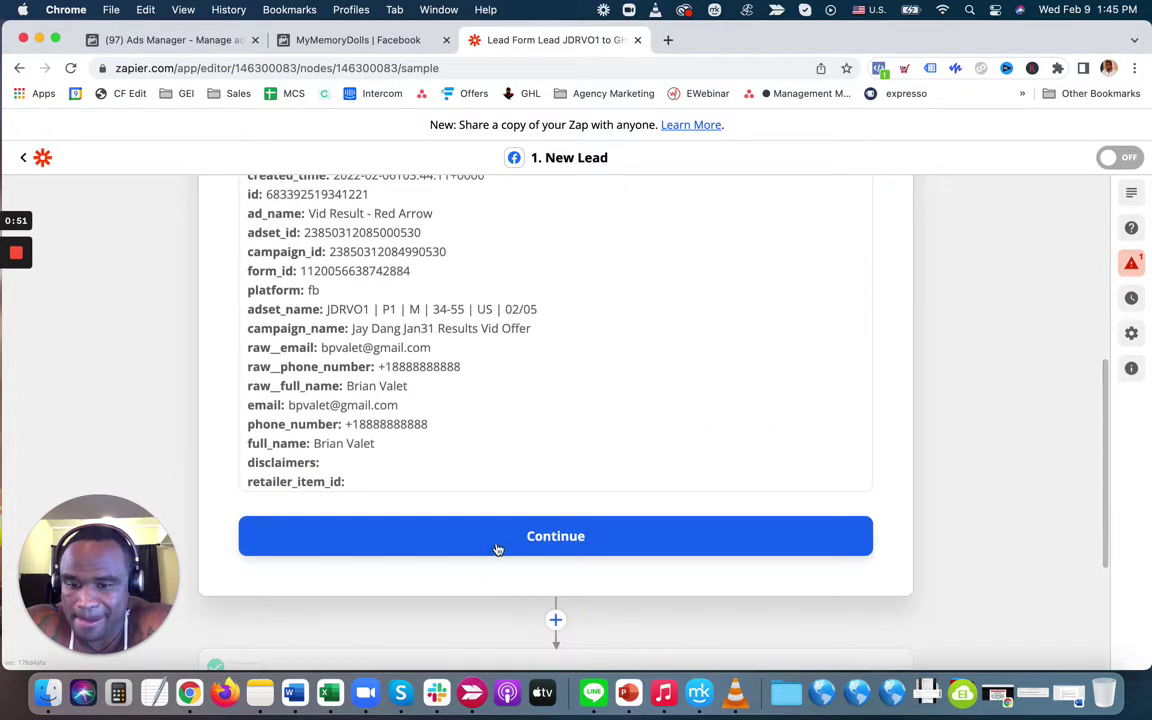
{"action": "left_click", "coordinate": [756, 546]}
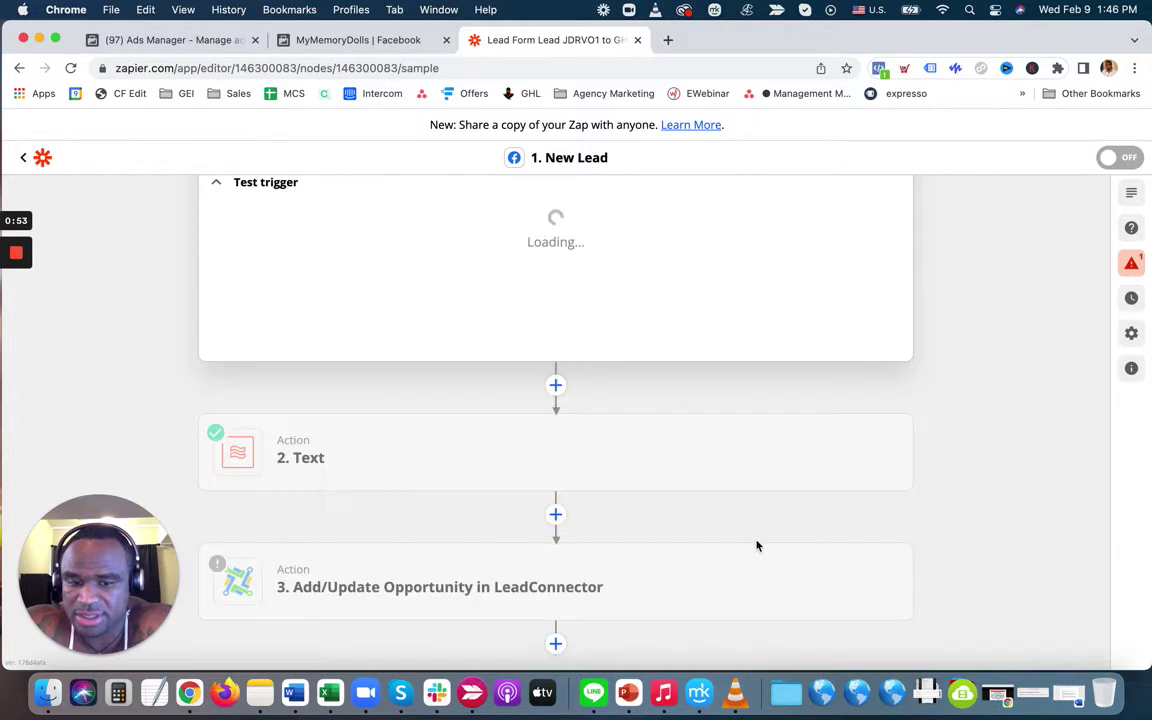
- Review the event and setup fields of the Text action, and close it
{"action": "left_click", "coordinate": [650, 480]}
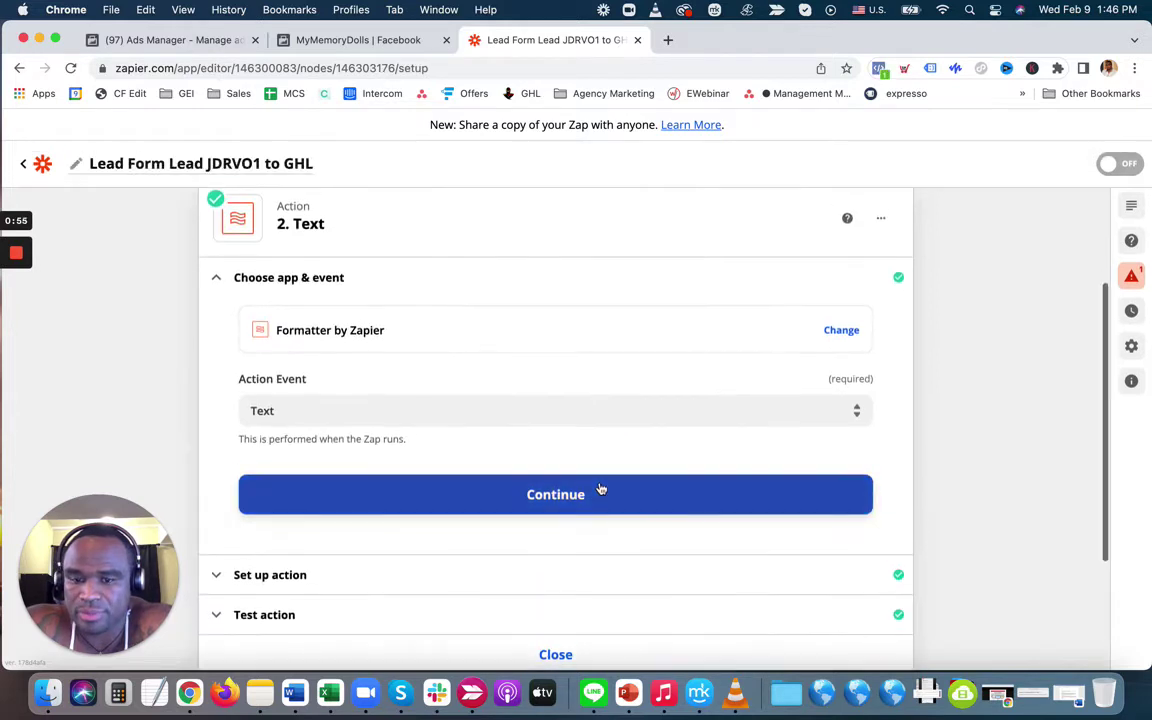
{"action": "left_click", "coordinate": [600, 489]}
{"action": "scroll", "coordinate": [706, 452], "scroll_direction": "down", "scroll_amount": 5}
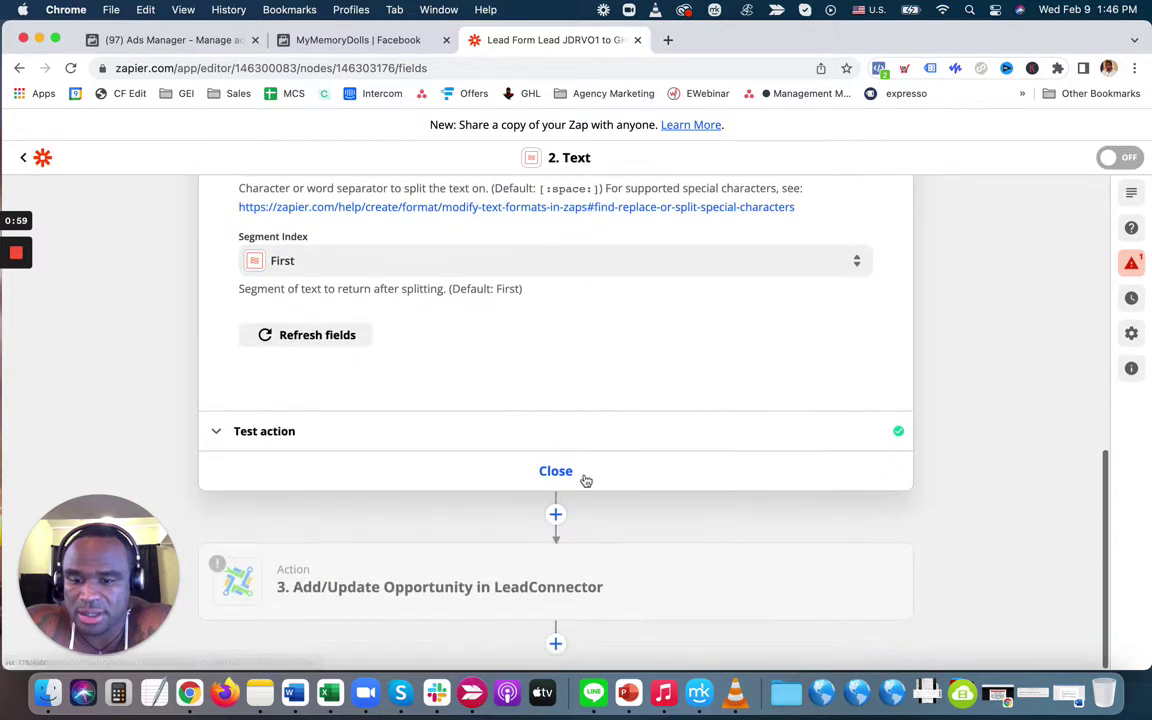
{"action": "left_click", "coordinate": [584, 477]}
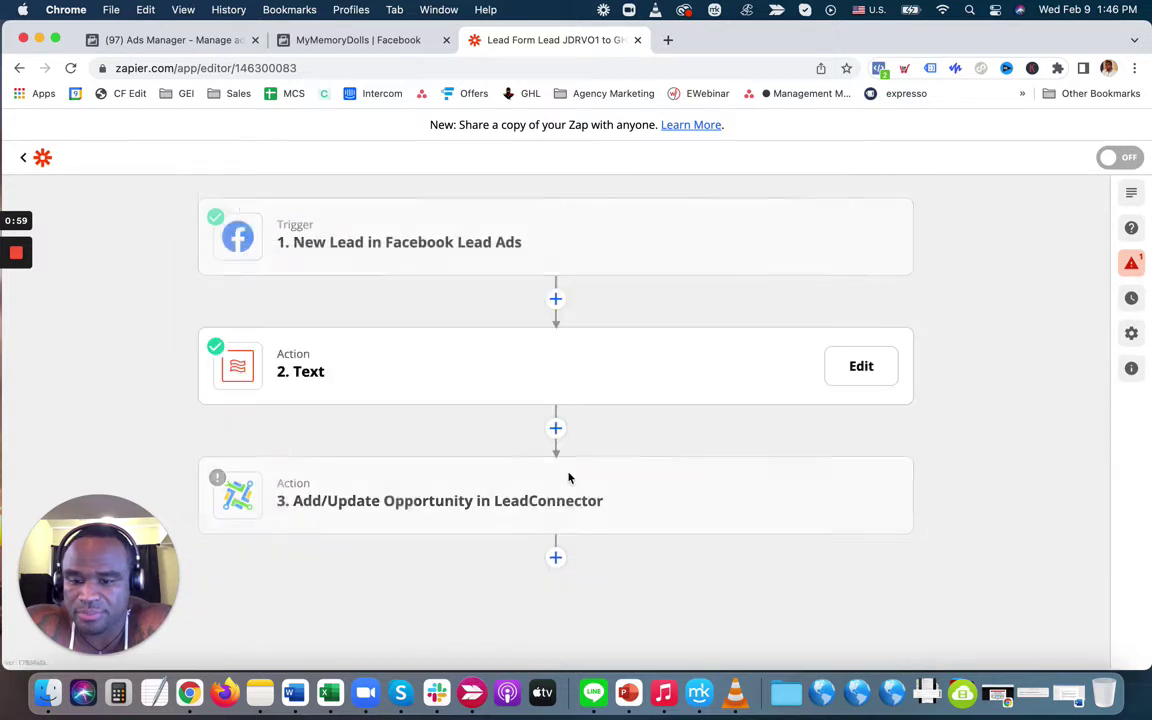
- Clear the First Name field in the setup of the Add/Update Opportunity in LeadConnector action
{"action": "left_click", "coordinate": [408, 502]}
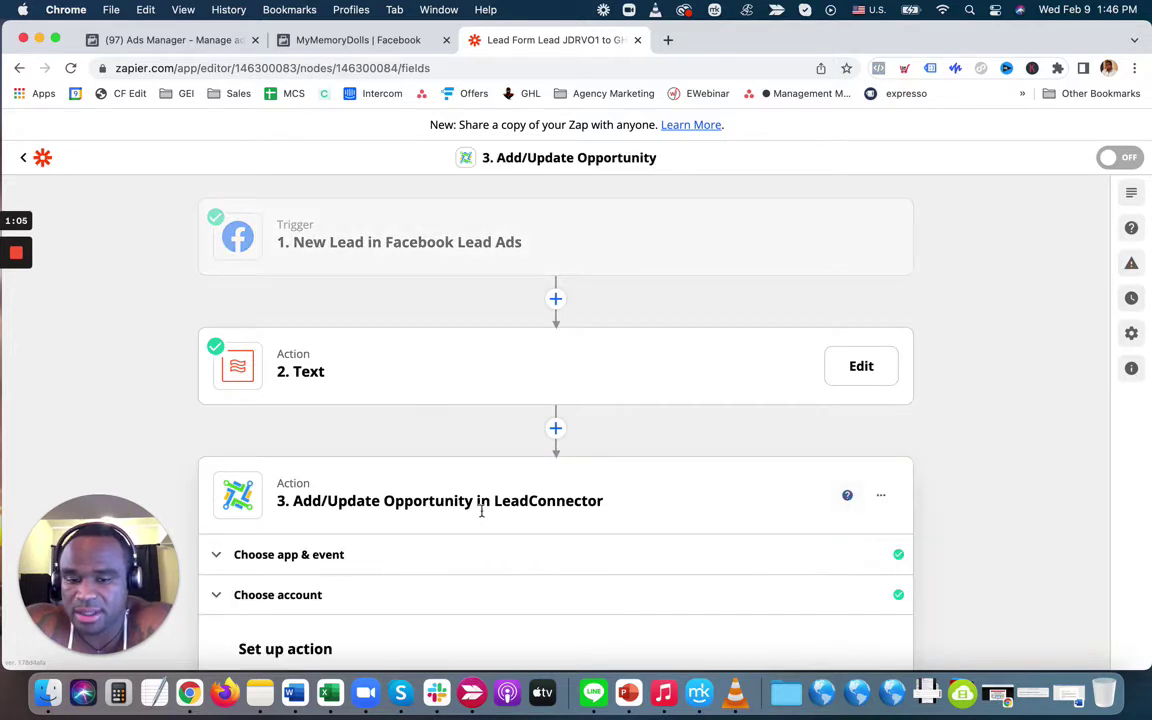
{"action": "left_click", "coordinate": [385, 590]}
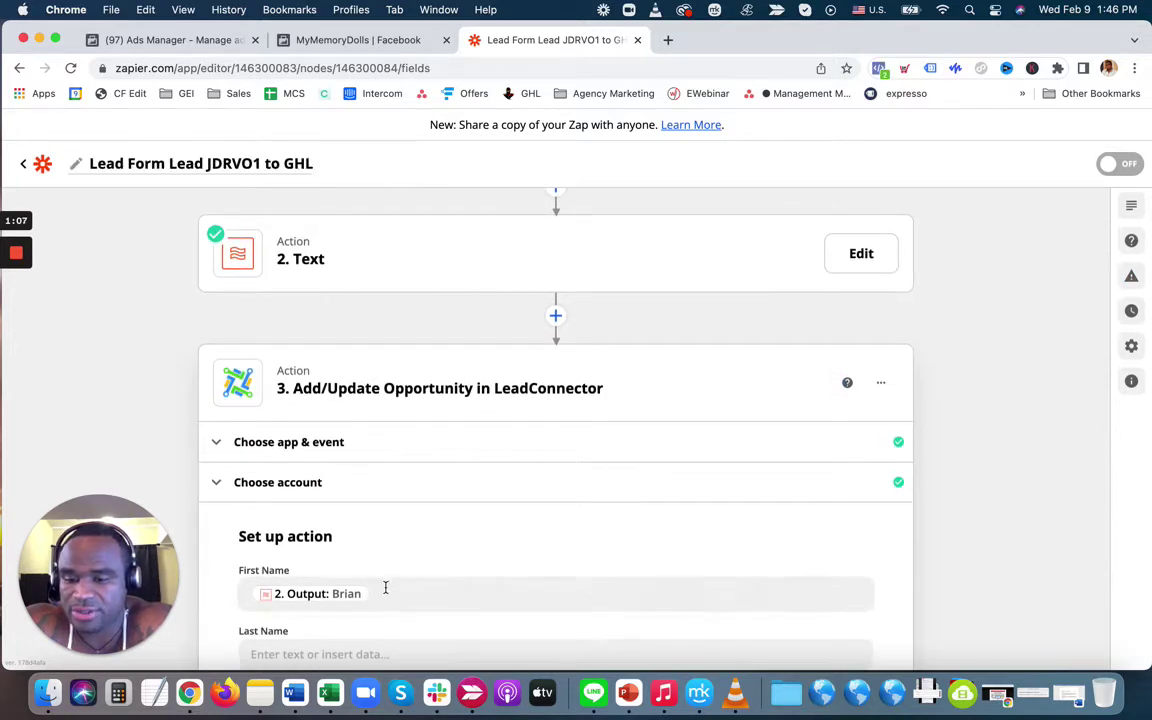
{"action": "key", "text": "BackSpace"}
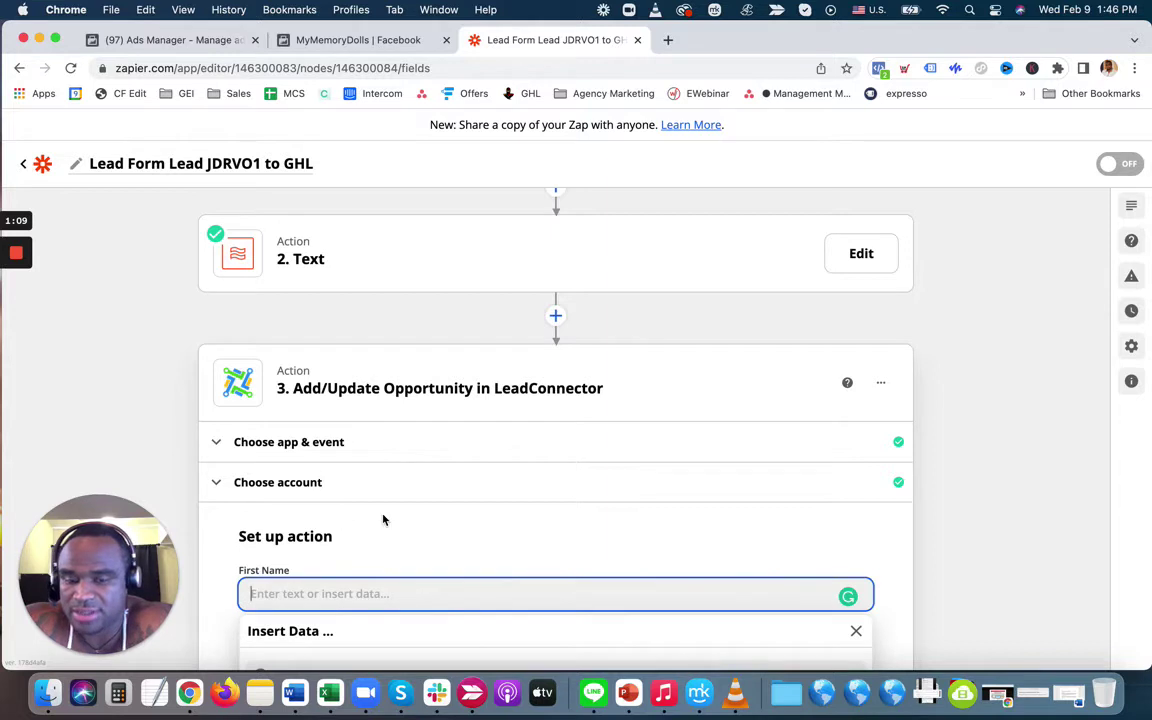
{"action": "left_click", "coordinate": [946, 462]}
{"action": "scroll", "coordinate": [947, 460], "scroll_direction": "down", "scroll_amount": 5}
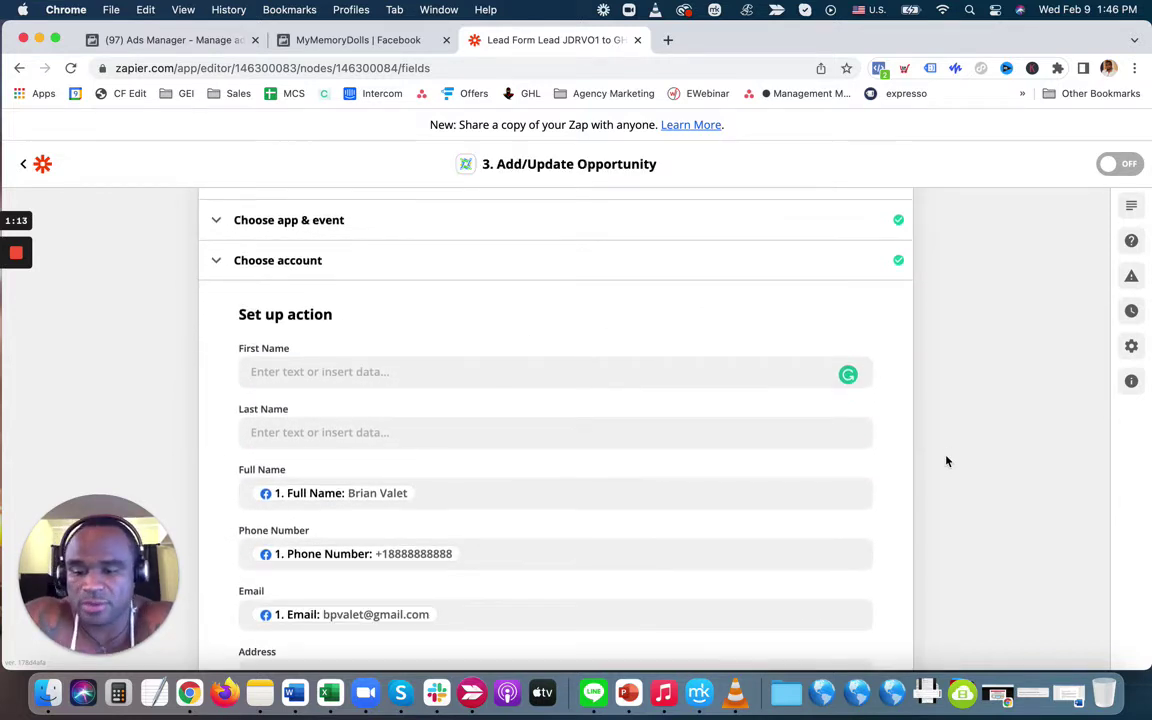
- Examine all New Lead in Facebook Lead Ads data available for the First Name field, and dismiss the list without inserting anything
{"action": "left_click", "coordinate": [401, 372]}
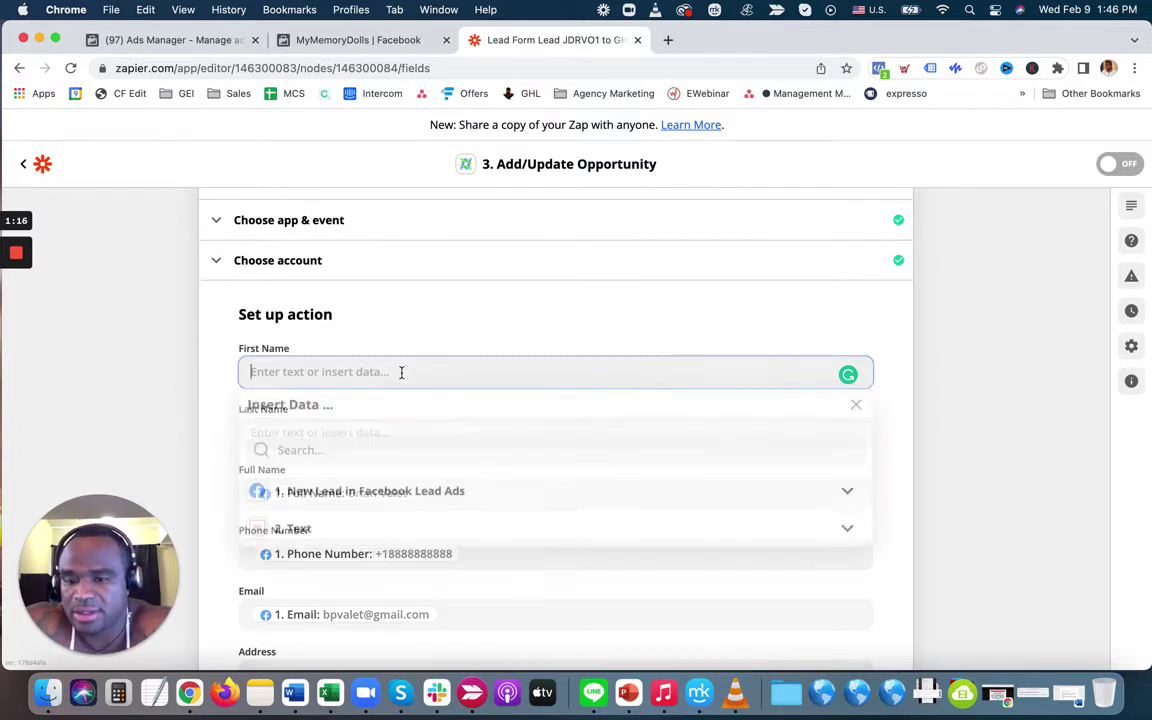
{"action": "left_click", "coordinate": [368, 491]}
{"action": "scroll", "coordinate": [368, 497], "scroll_direction": "down", "scroll_amount": 1}
{"action": "scroll", "coordinate": [368, 497], "scroll_direction": "down", "scroll_amount": 1}
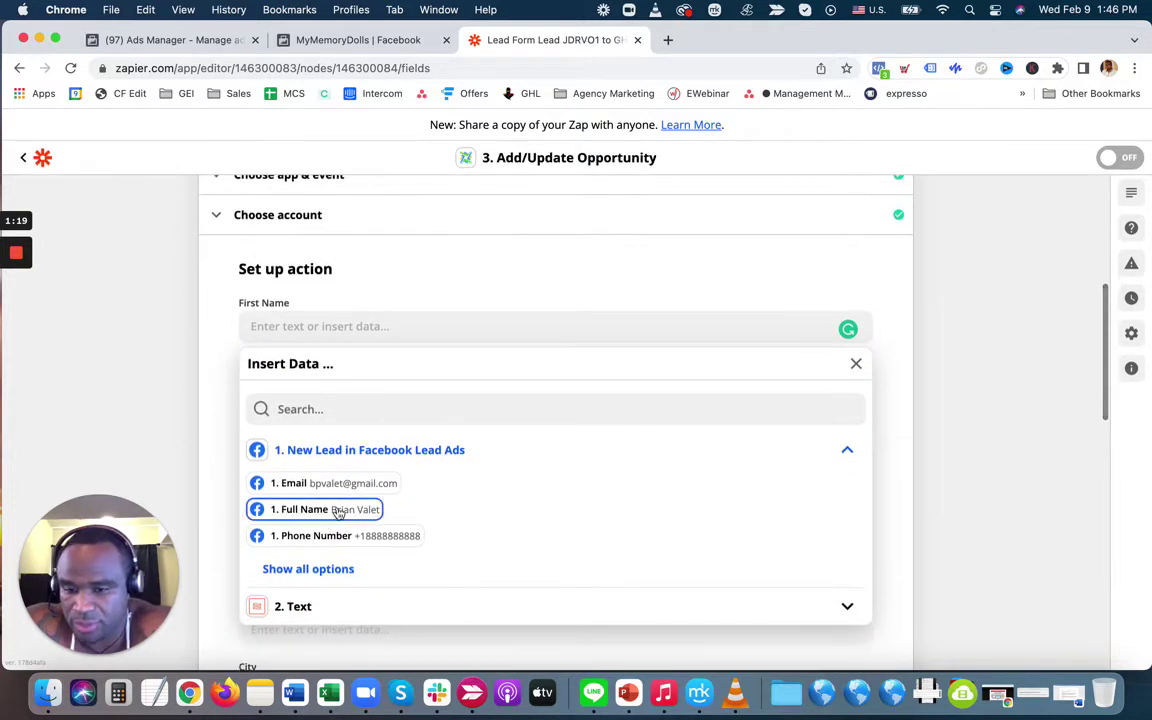
{"action": "left_click", "coordinate": [325, 569]}
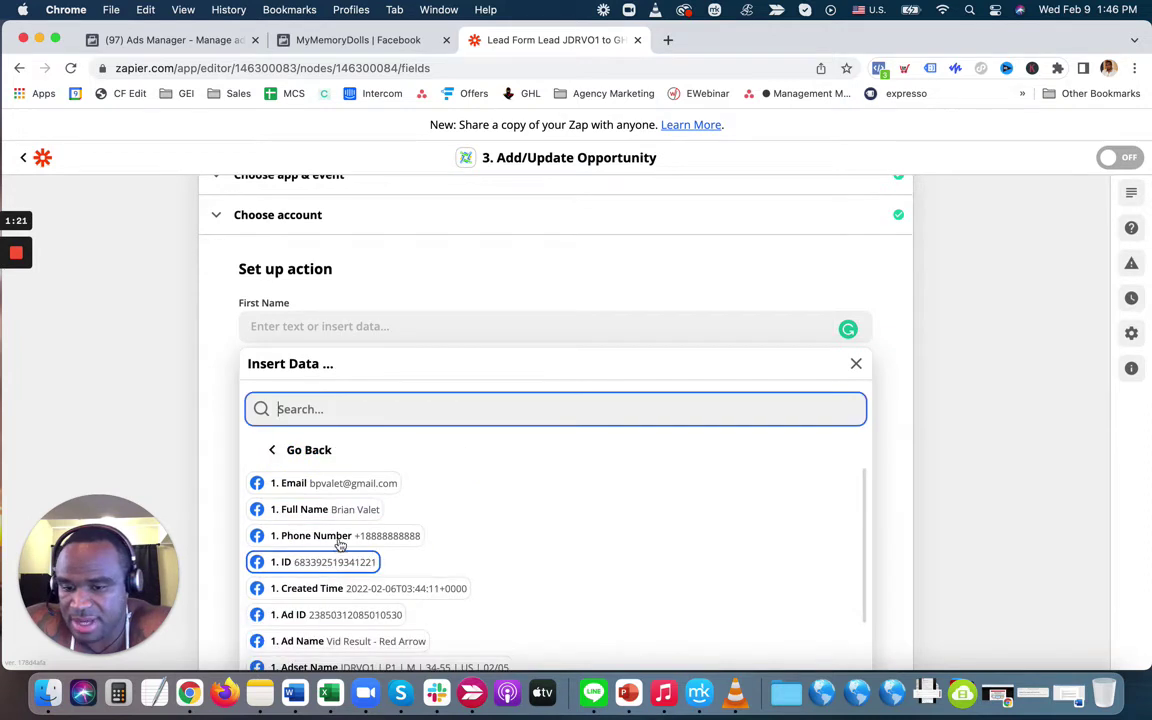
{"action": "scroll", "coordinate": [342, 540], "scroll_direction": "down", "scroll_amount": 4}
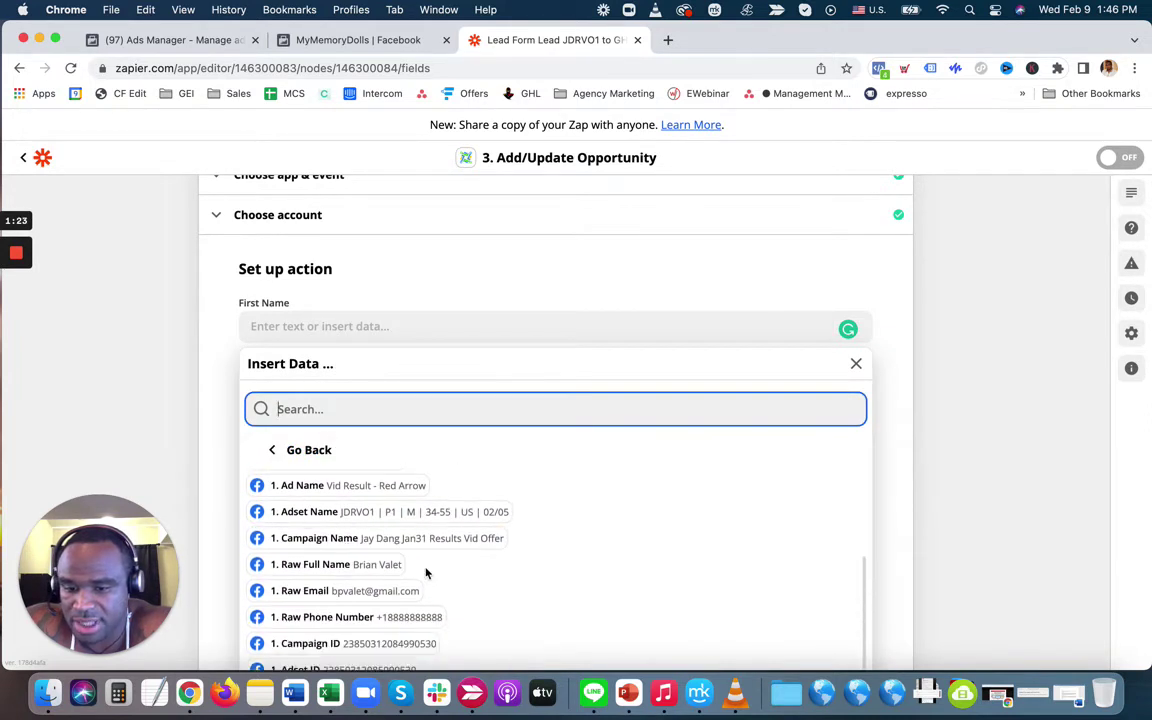
{"action": "scroll", "coordinate": [427, 571], "scroll_direction": "down", "scroll_amount": 2}
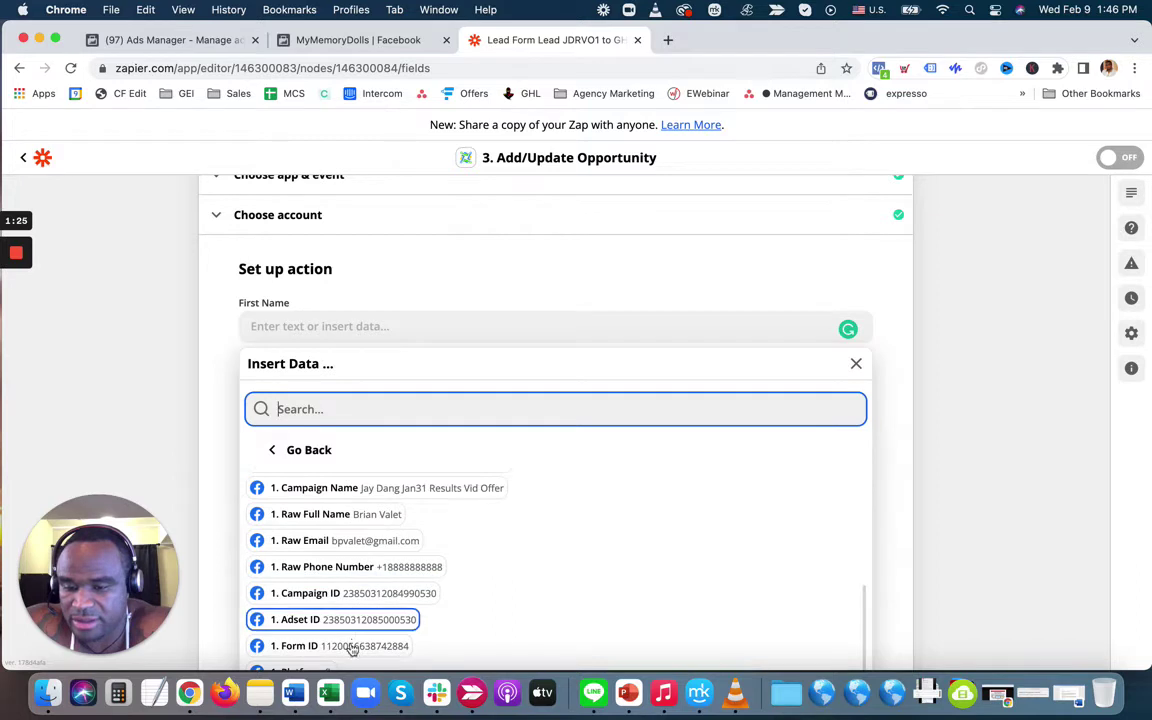
{"action": "scroll", "coordinate": [349, 645], "scroll_direction": "down", "scroll_amount": 1}
{"action": "scroll", "coordinate": [345, 635], "scroll_direction": "up", "scroll_amount": 5}
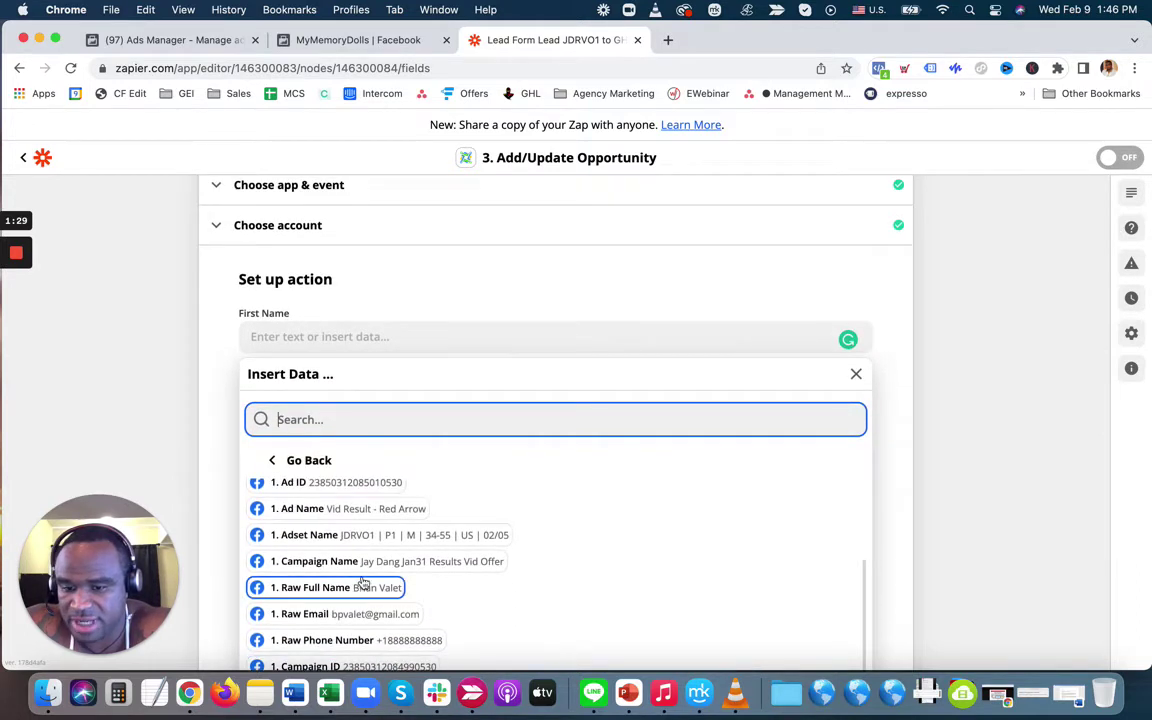
{"action": "scroll", "coordinate": [345, 590], "scroll_direction": "up", "scroll_amount": 5}
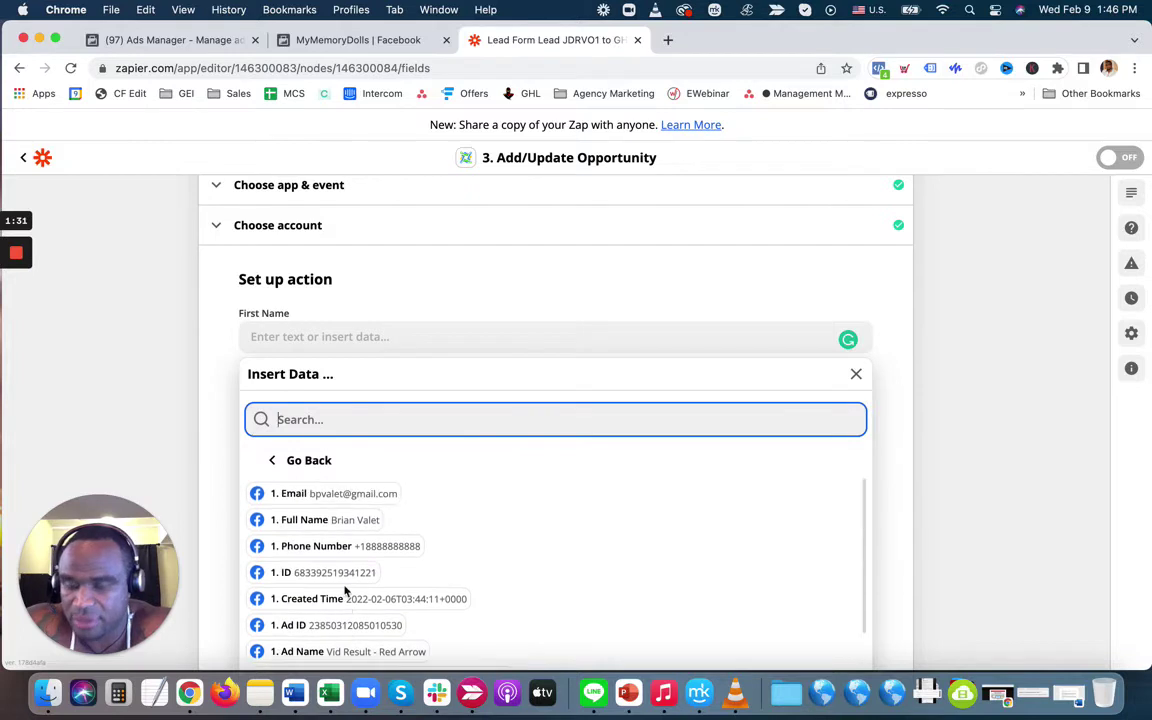
{"action": "left_click", "coordinate": [980, 510]}
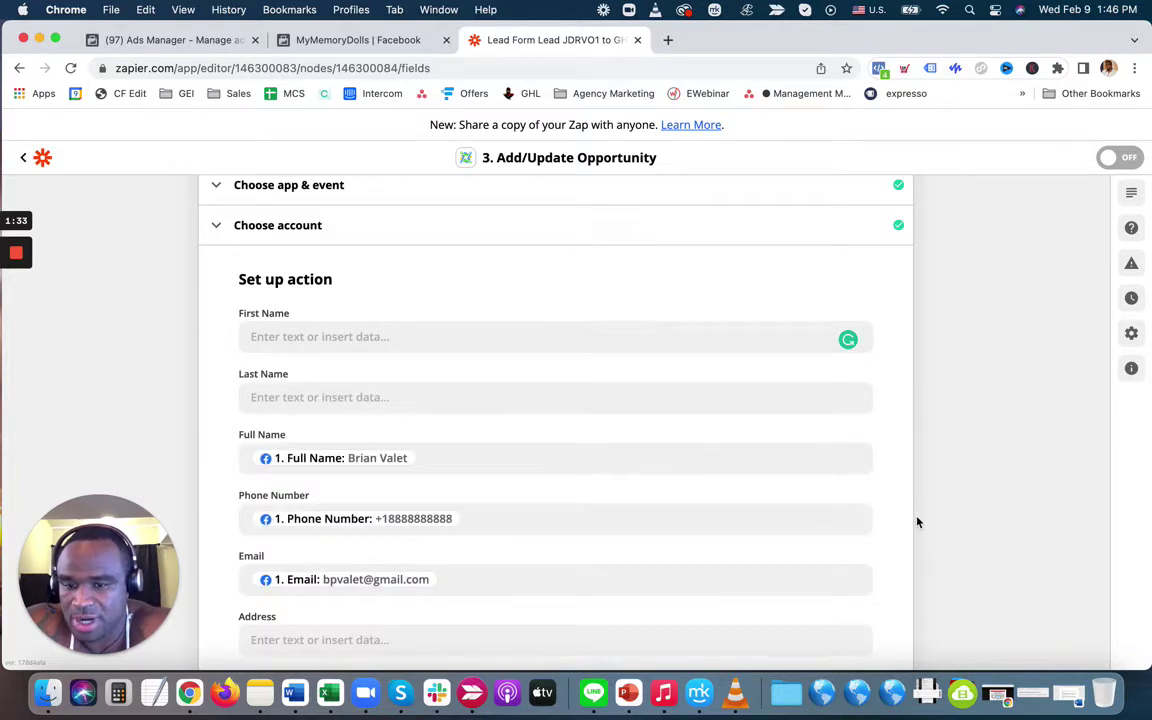
- Open the setup section of the Text action for editing
{"action": "scroll", "coordinate": [915, 520], "scroll_direction": "up", "scroll_amount": 5}
{"action": "scroll", "coordinate": [913, 521], "scroll_direction": "up", "scroll_amount": 2}
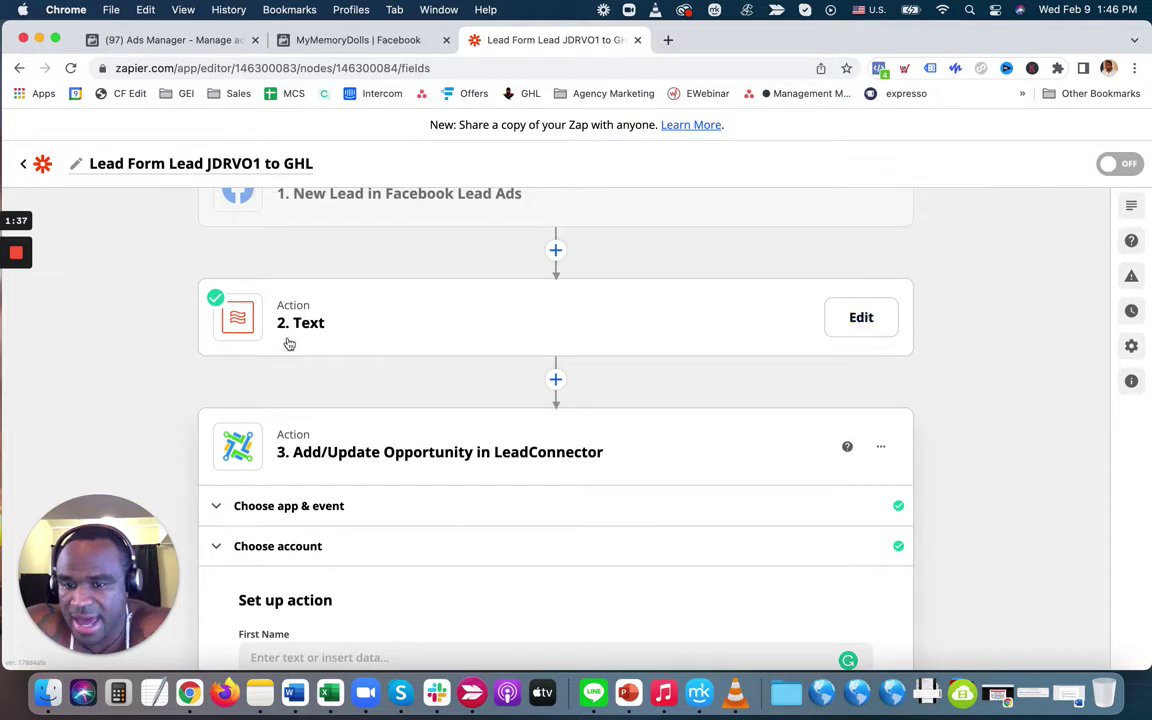
{"action": "left_click", "coordinate": [852, 318]}
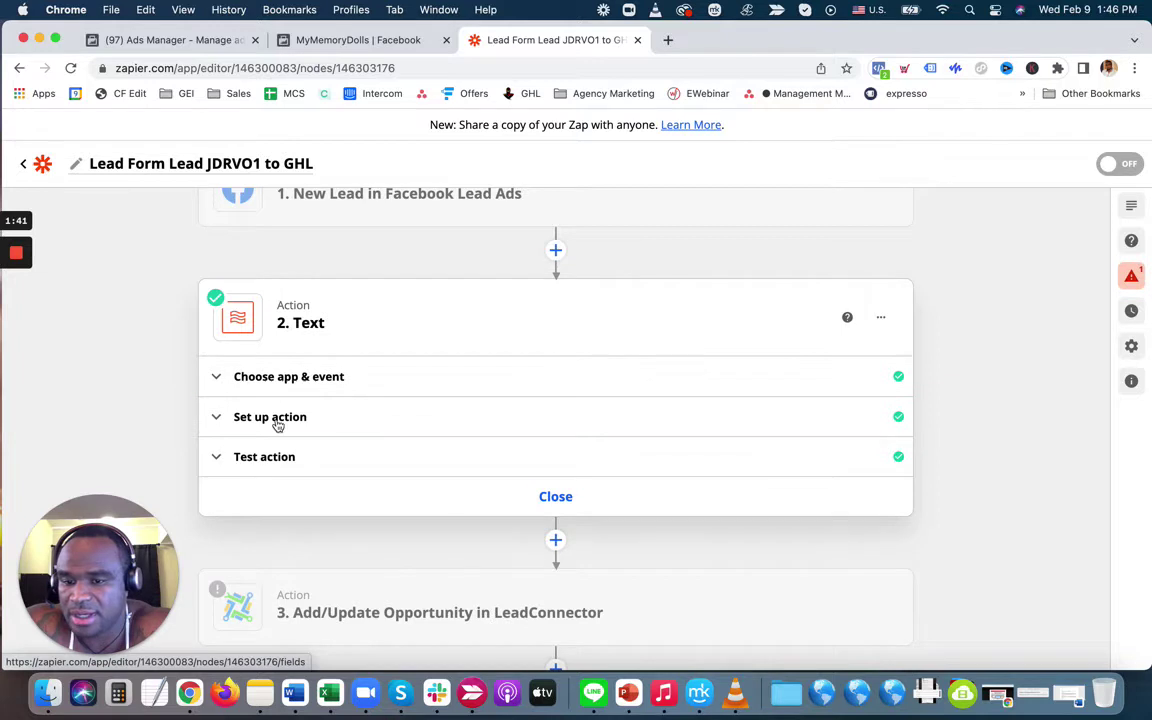
{"action": "left_click", "coordinate": [277, 423]}
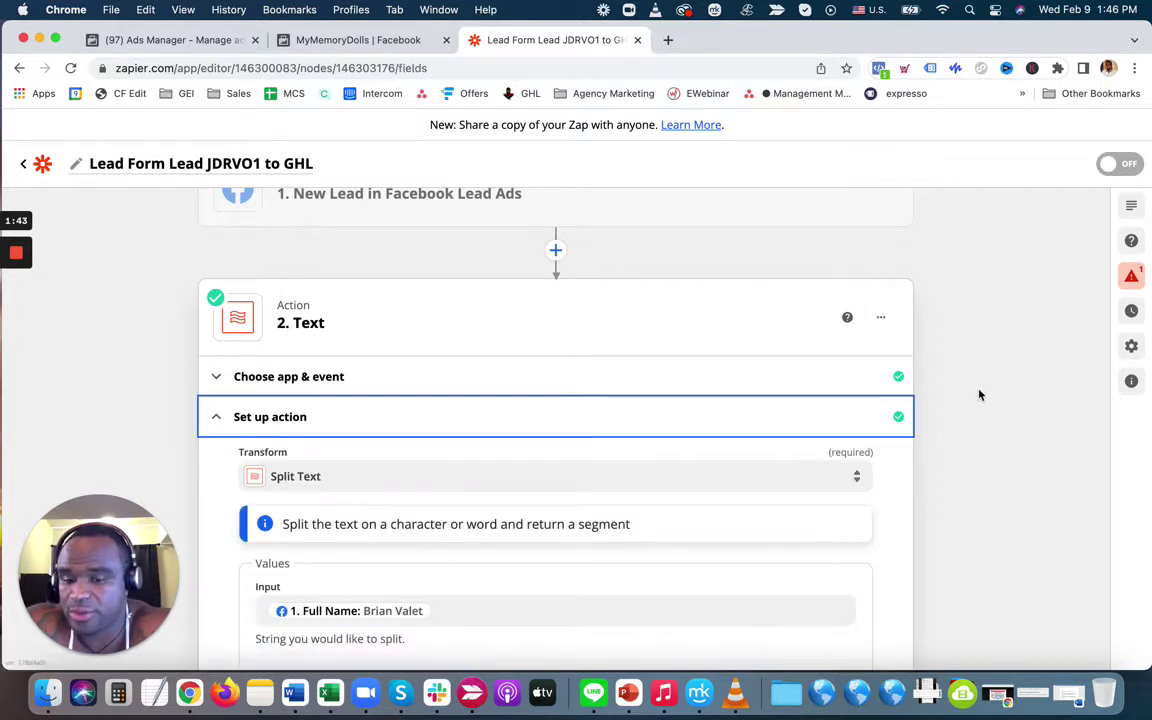
- Look through the available Transform options of the Text action and close the list, keeping Split Text
{"action": "left_click", "coordinate": [527, 482]}
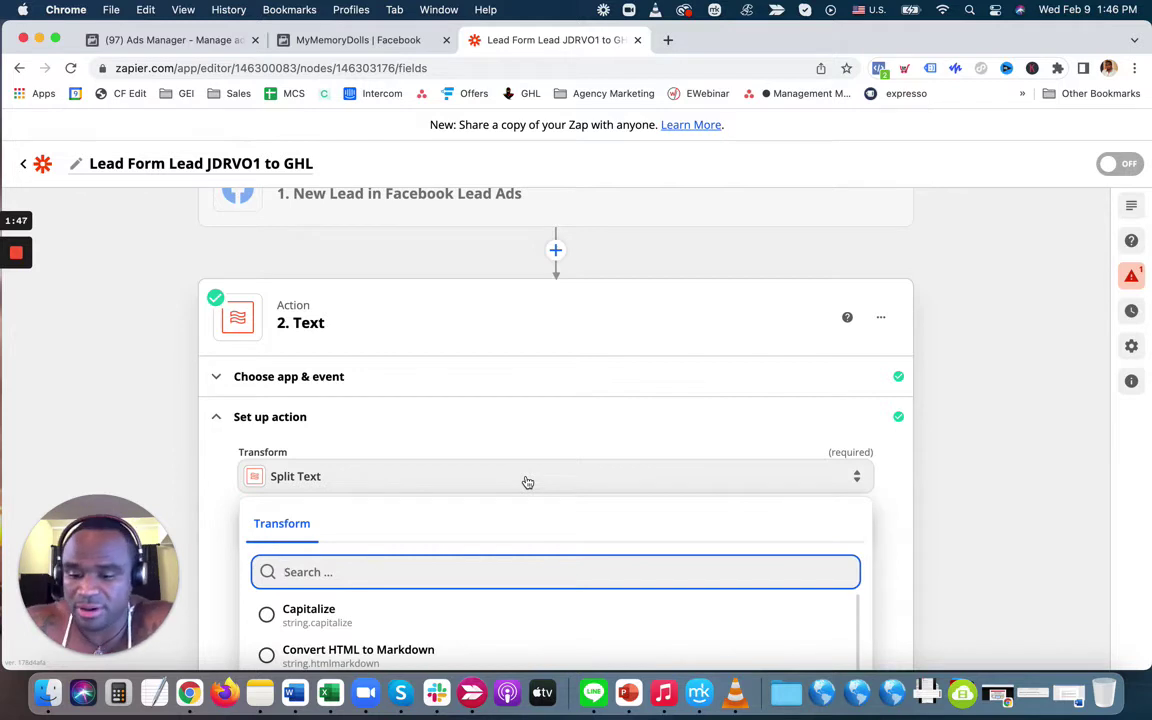
{"action": "scroll", "coordinate": [527, 482], "scroll_direction": "down", "scroll_amount": 3}
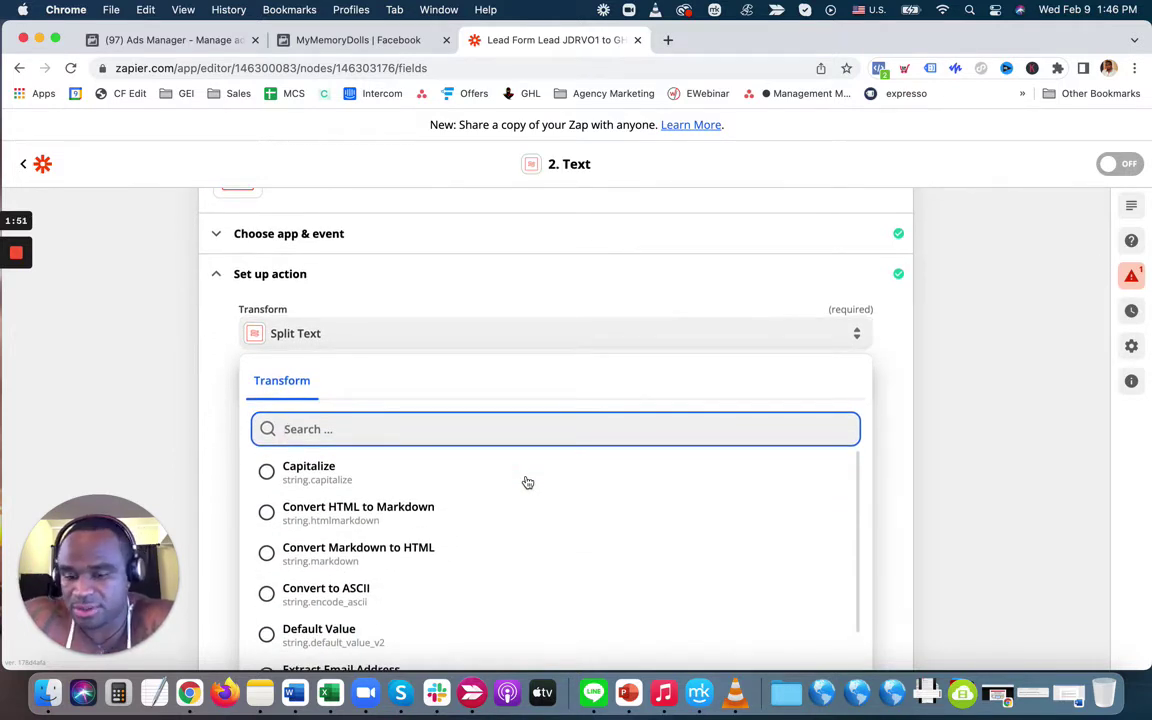
{"action": "scroll", "coordinate": [526, 482], "scroll_direction": "down", "scroll_amount": 2}
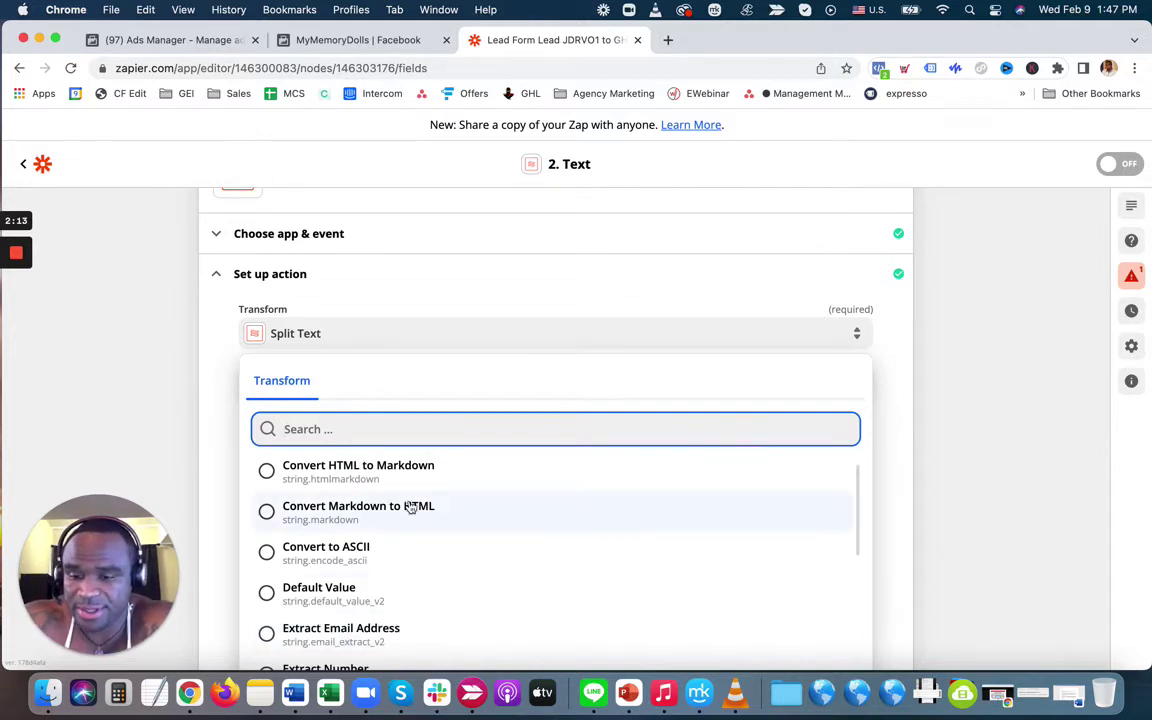
{"action": "scroll", "coordinate": [410, 508], "scroll_direction": "down", "scroll_amount": 3}
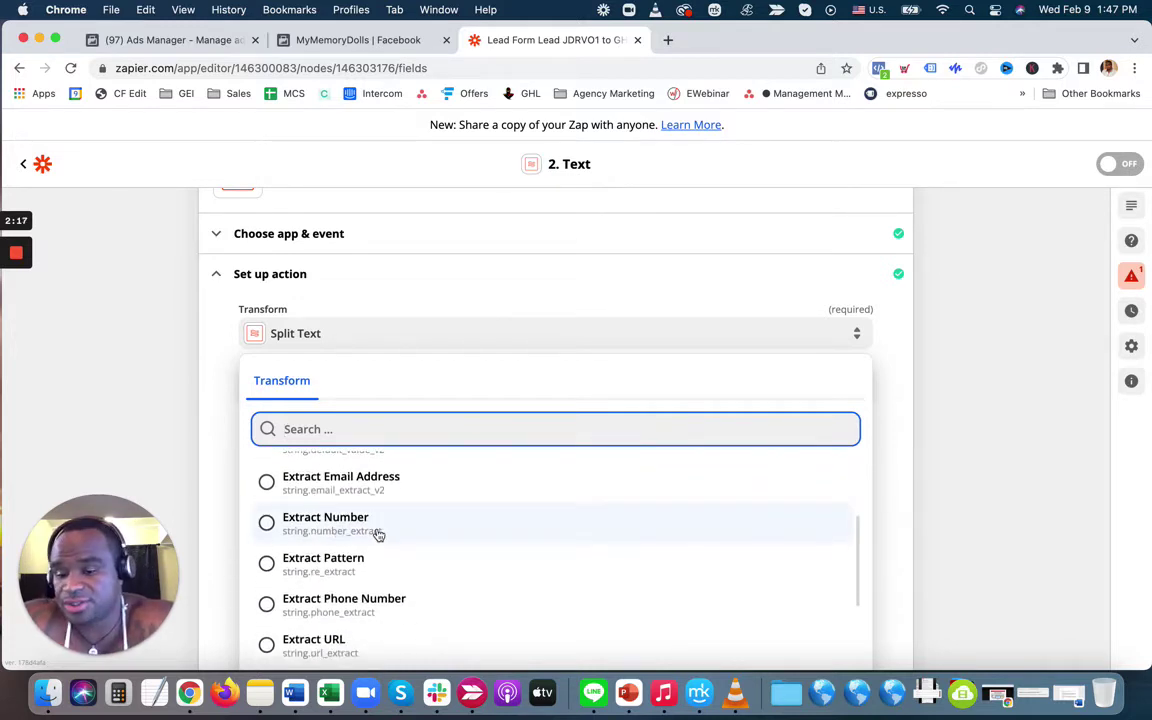
{"action": "scroll", "coordinate": [378, 535], "scroll_direction": "down", "scroll_amount": 1}
{"action": "scroll", "coordinate": [353, 578], "scroll_direction": "down", "scroll_amount": 7}
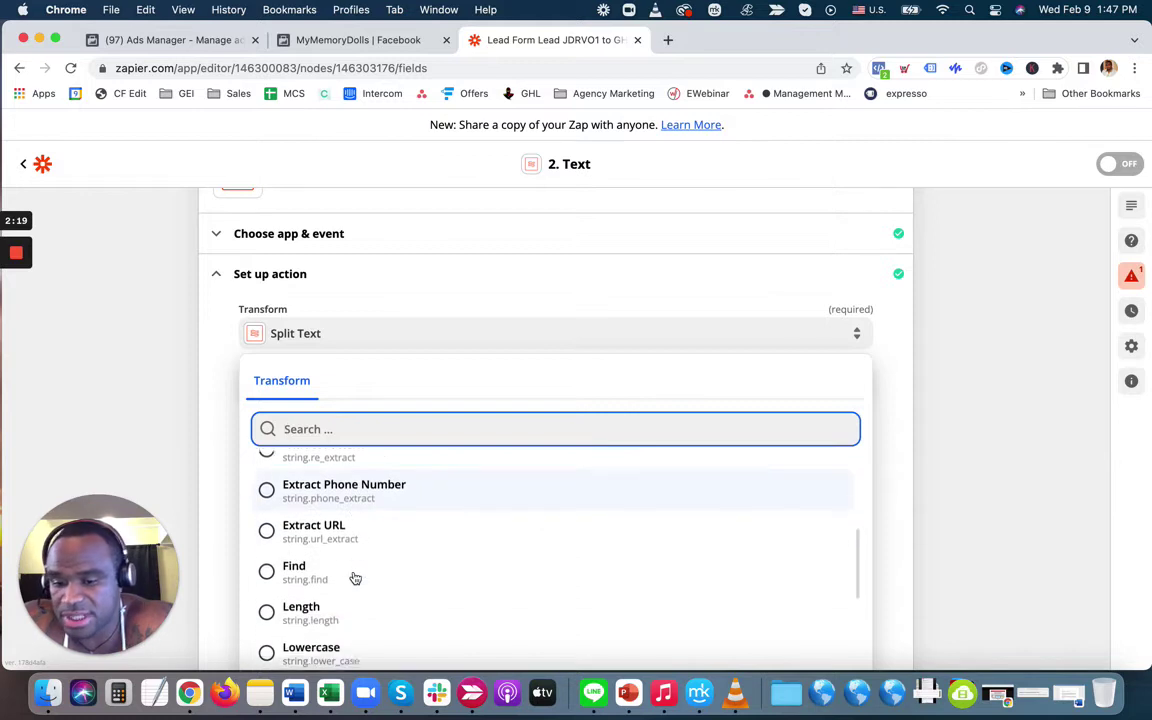
{"action": "scroll", "coordinate": [353, 578], "scroll_direction": "down", "scroll_amount": 2}
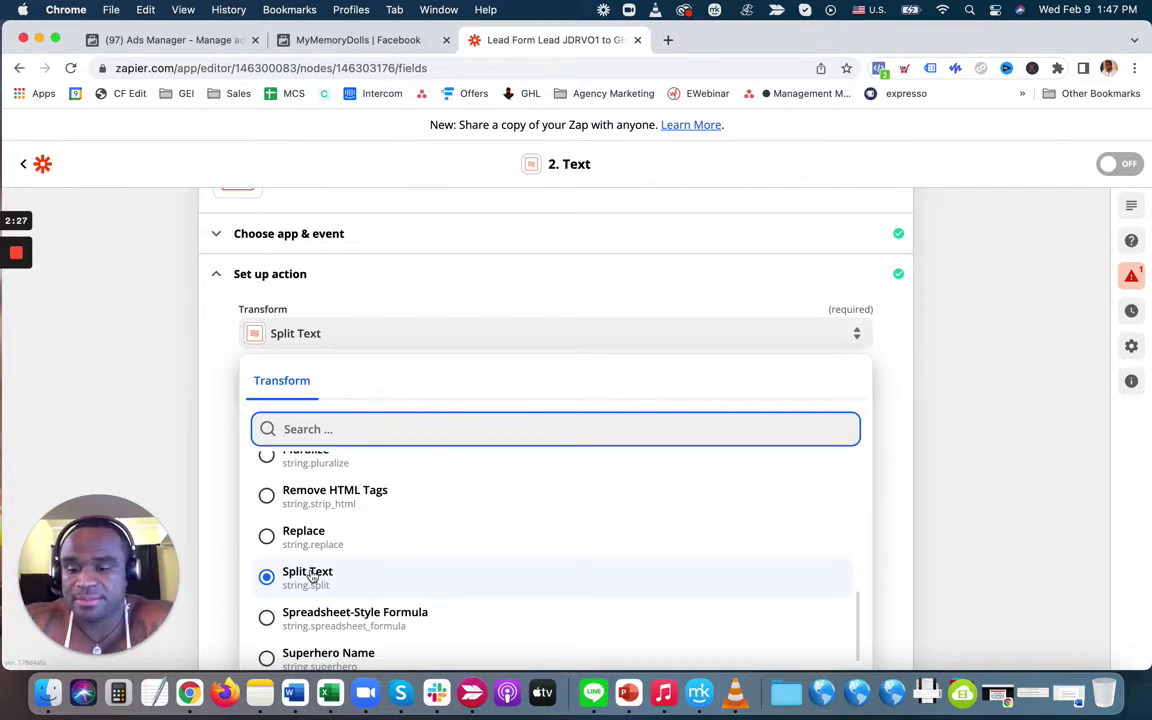
{"action": "left_click", "coordinate": [886, 441]}
- Check the Input value, Separator and Segment Index configured for the Split Text transform in the Text action's setup
{"action": "scroll", "coordinate": [617, 514], "scroll_direction": "down", "scroll_amount": 2}
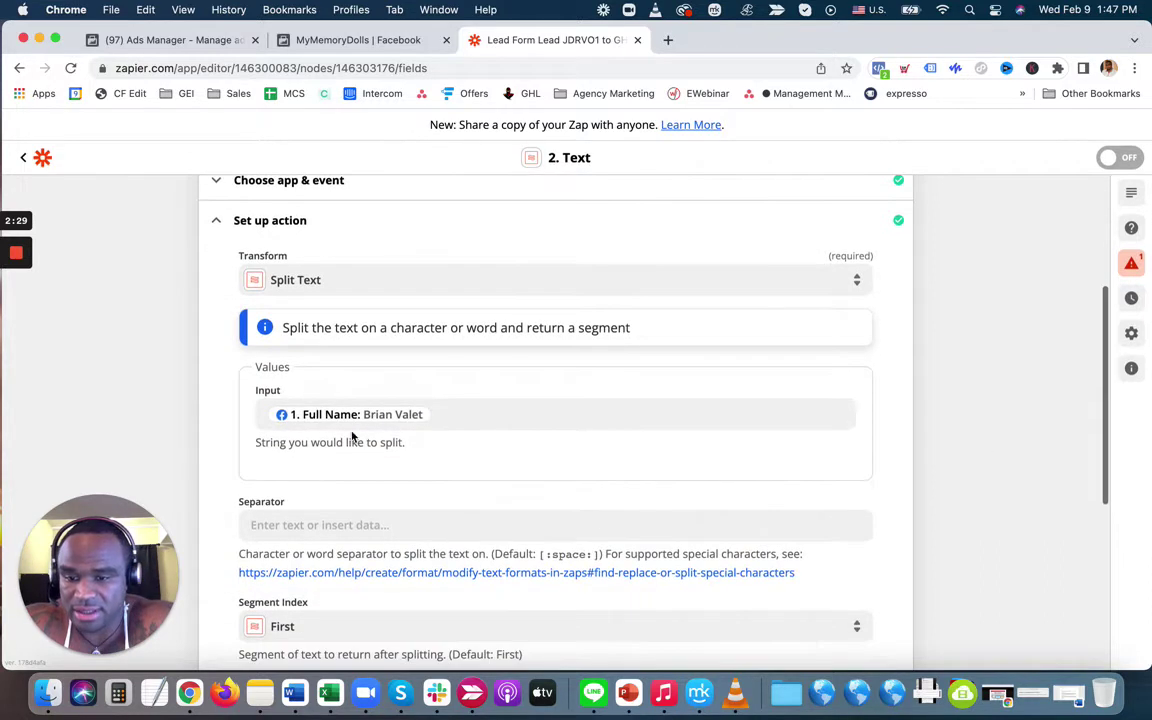
{"action": "left_click", "coordinate": [475, 415]}
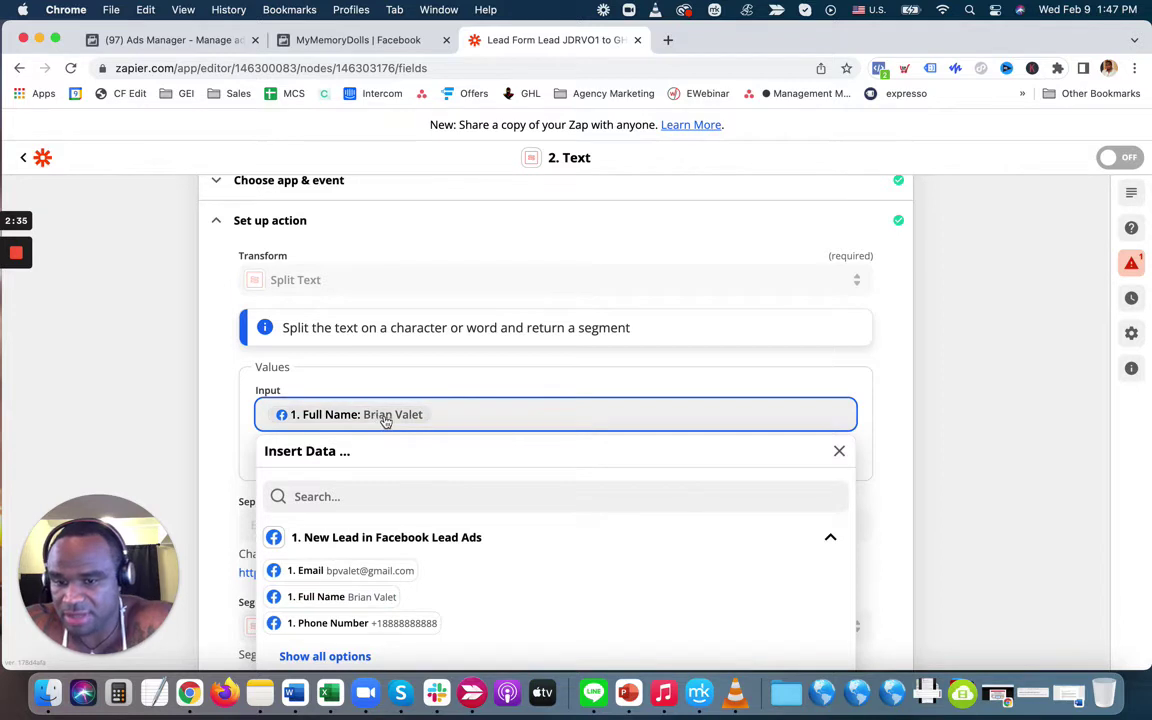
{"action": "left_click", "coordinate": [963, 413]}
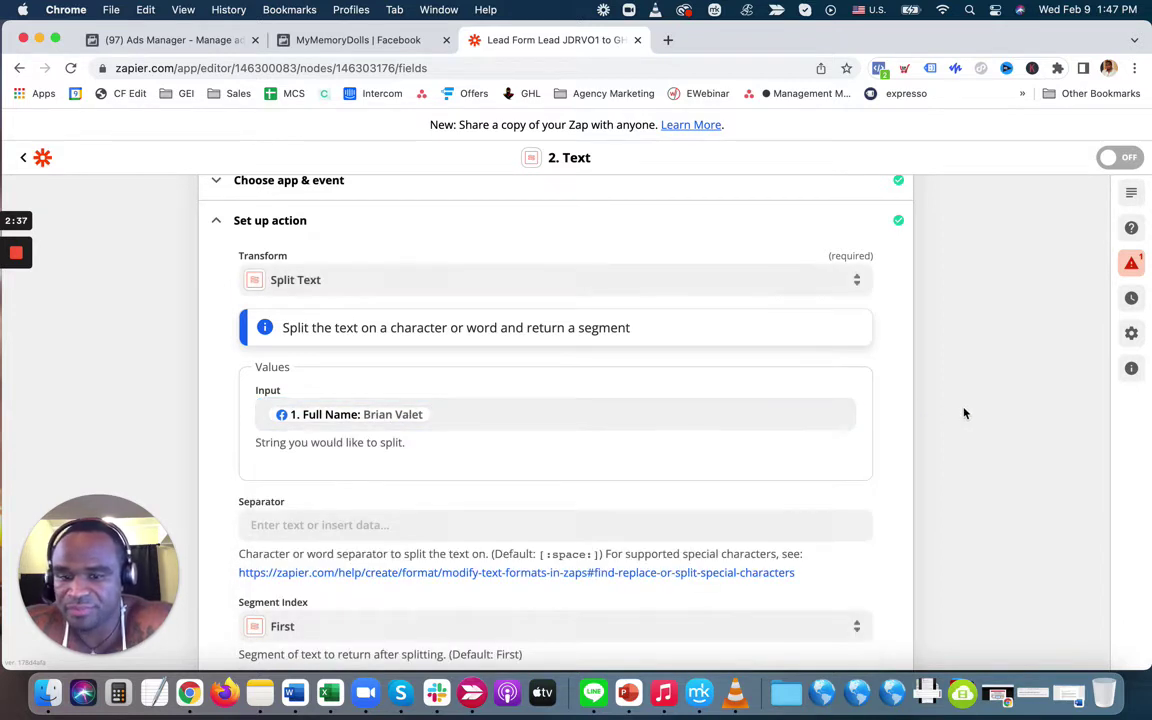
- Review the Text action's existing test result and close the action
{"action": "scroll", "coordinate": [964, 411], "scroll_direction": "down", "scroll_amount": 5}
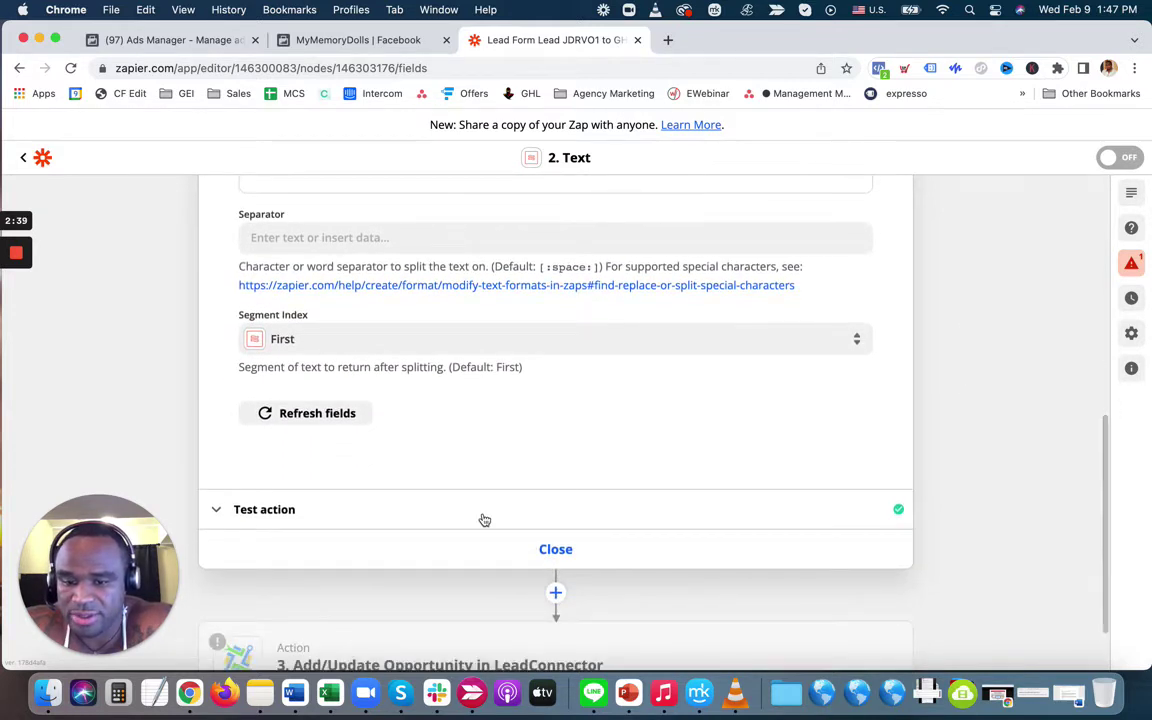
{"action": "left_click", "coordinate": [452, 509]}
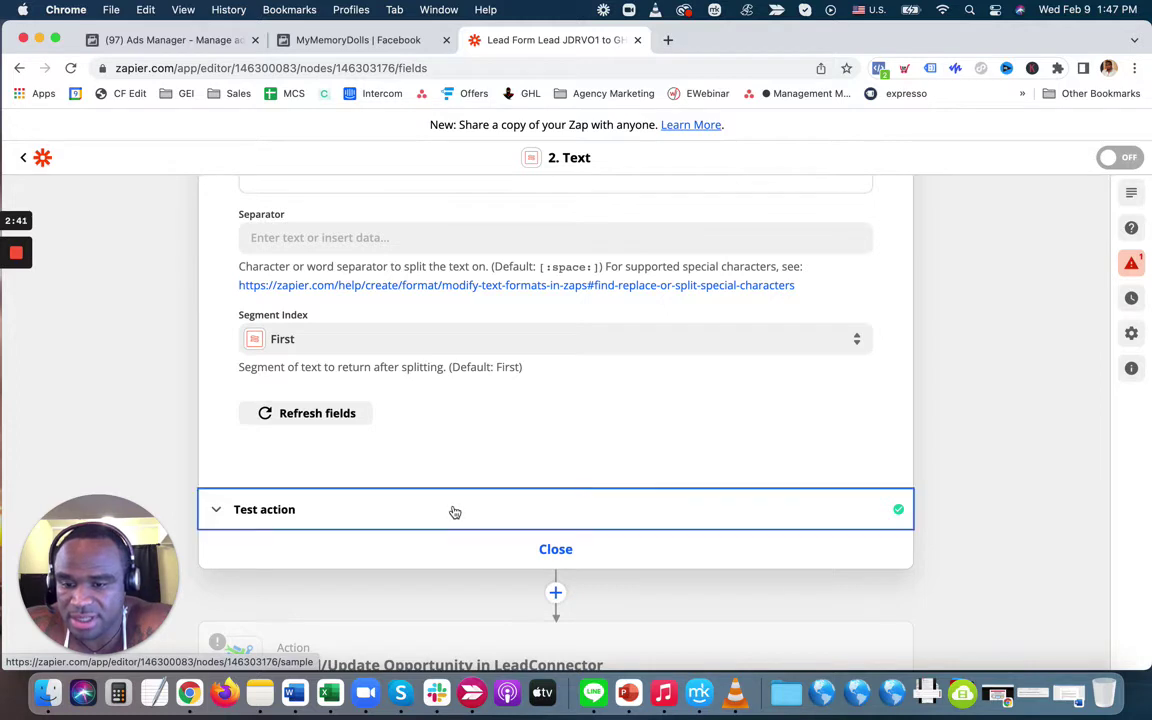
{"action": "scroll", "coordinate": [531, 512], "scroll_direction": "down", "scroll_amount": 3}
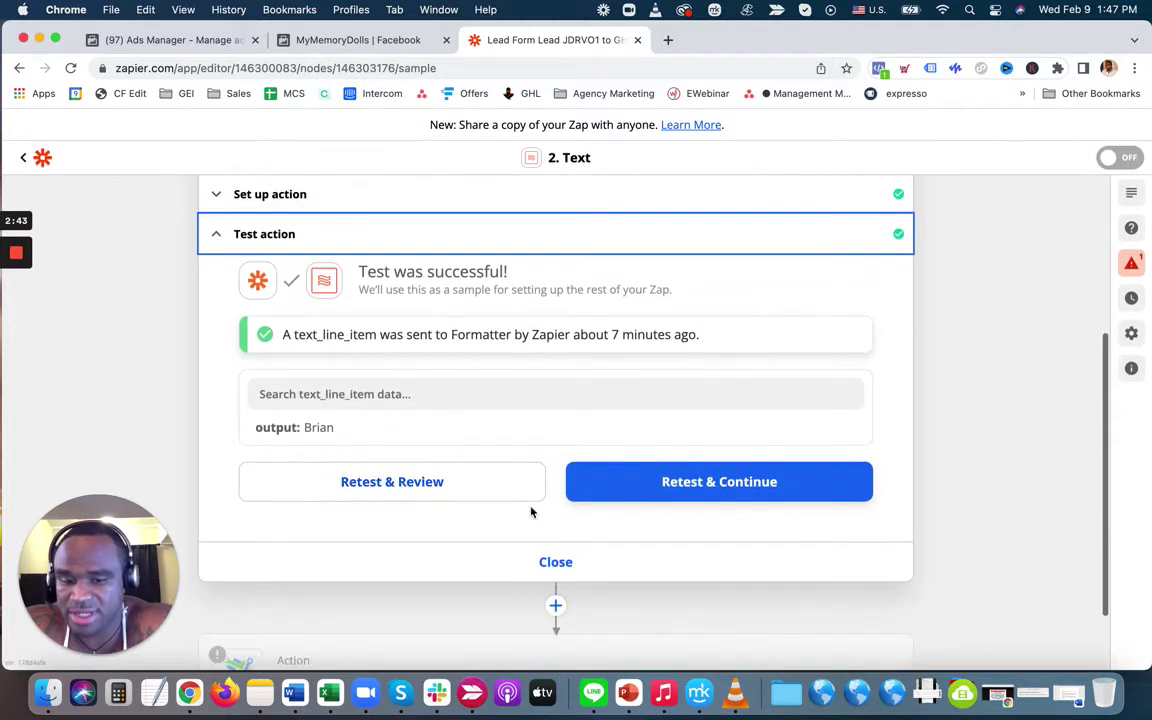
{"action": "left_click", "coordinate": [556, 561]}
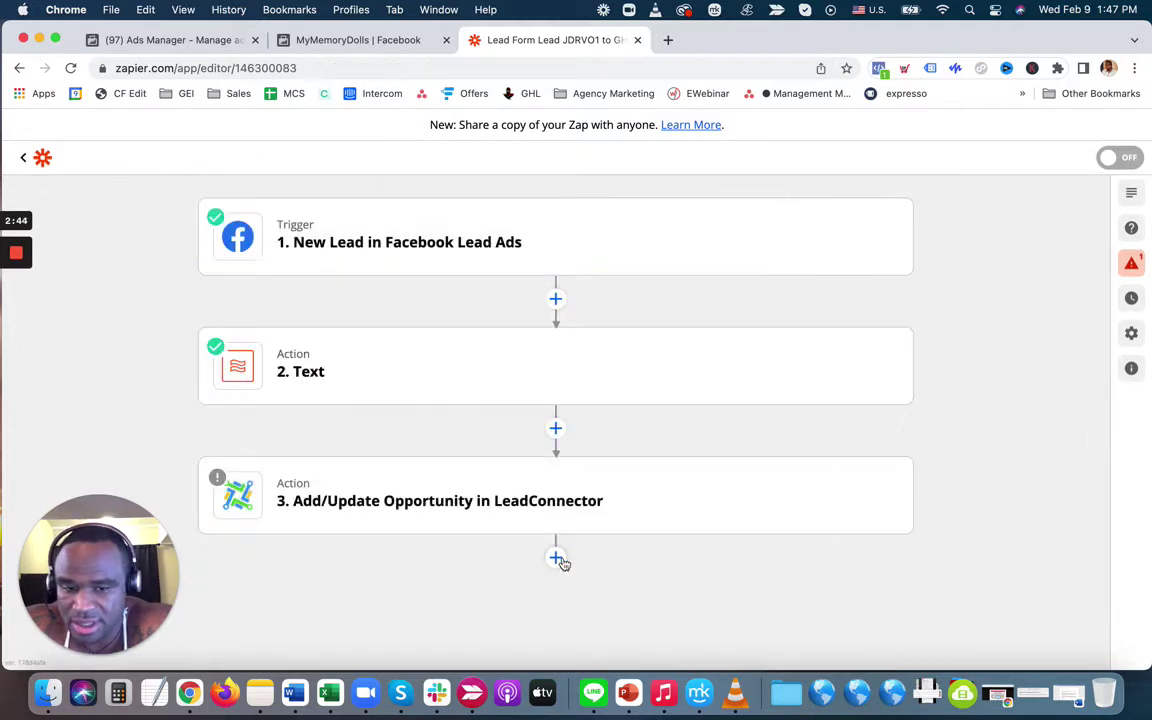
- Insert the Output of the Text step into the First Name field of the Add/Update Opportunity in LeadConnector action
{"action": "left_click", "coordinate": [476, 502]}
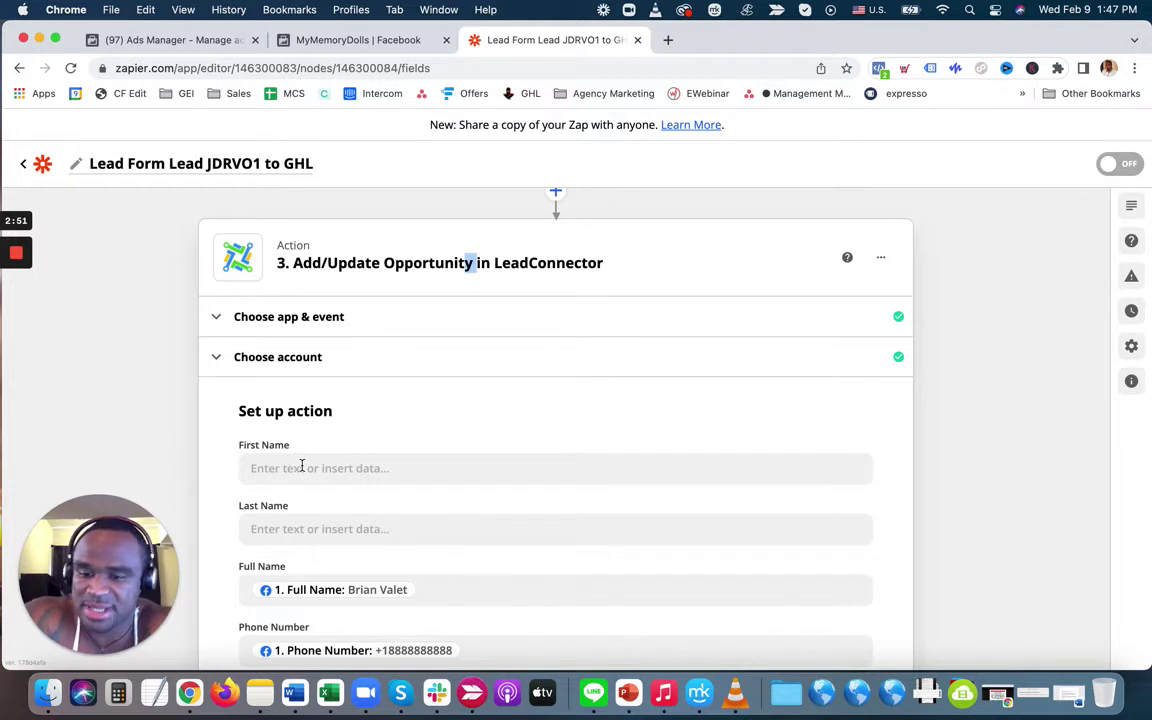
{"action": "left_click", "coordinate": [301, 467]}
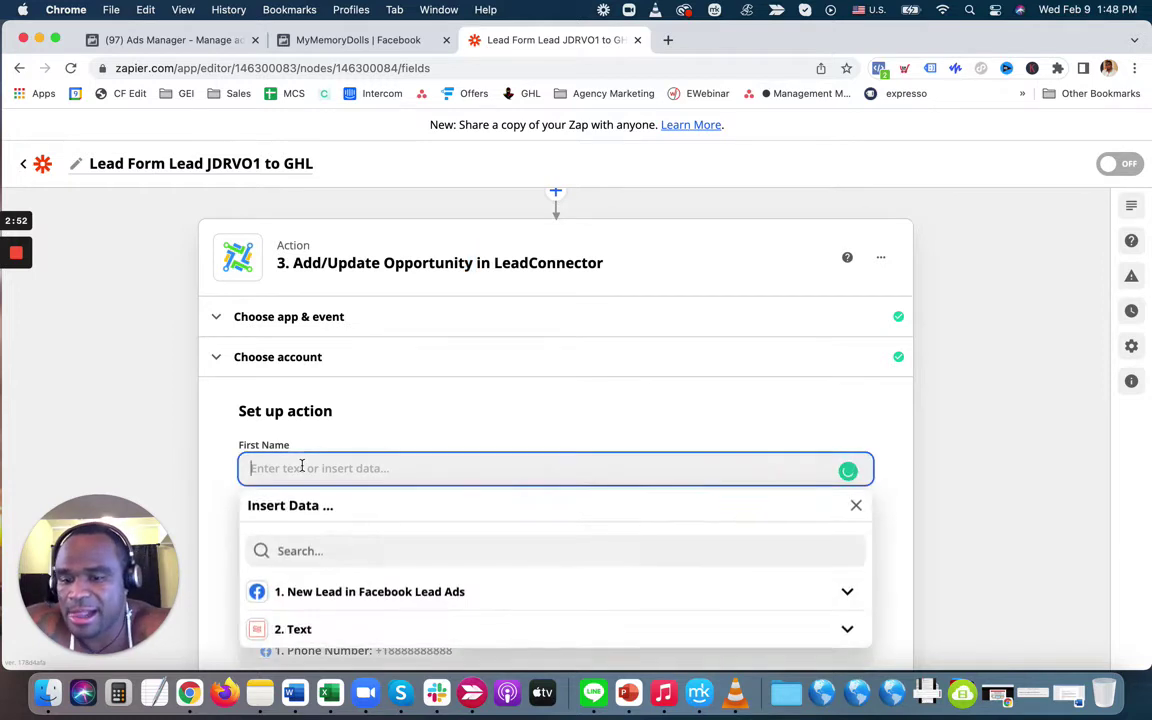
{"action": "left_click", "coordinate": [322, 593]}
{"action": "scroll", "coordinate": [429, 553], "scroll_direction": "down", "scroll_amount": 3}
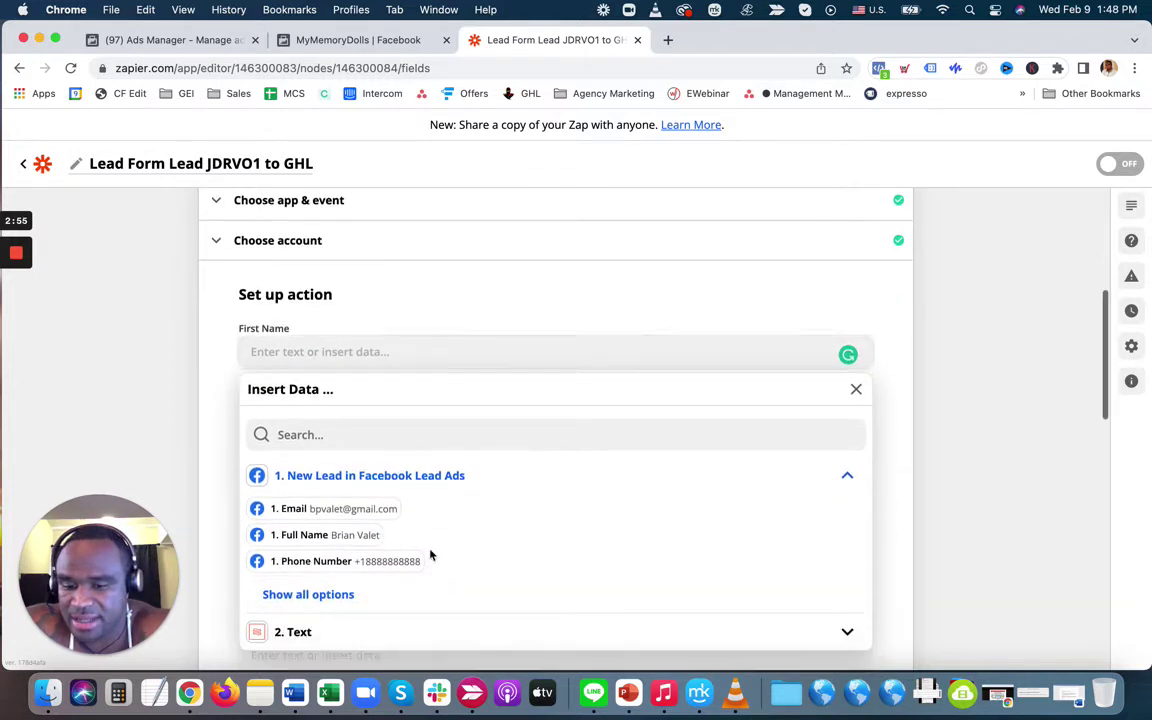
{"action": "left_click", "coordinate": [357, 463]}
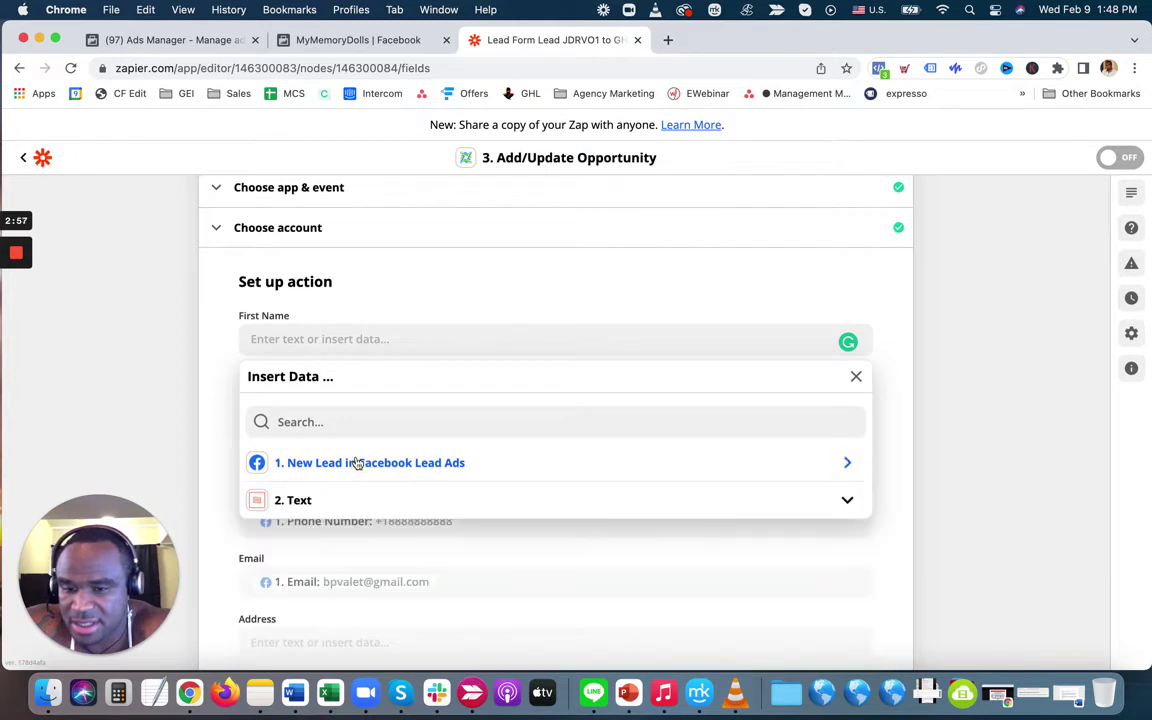
{"action": "left_click", "coordinate": [314, 498]}
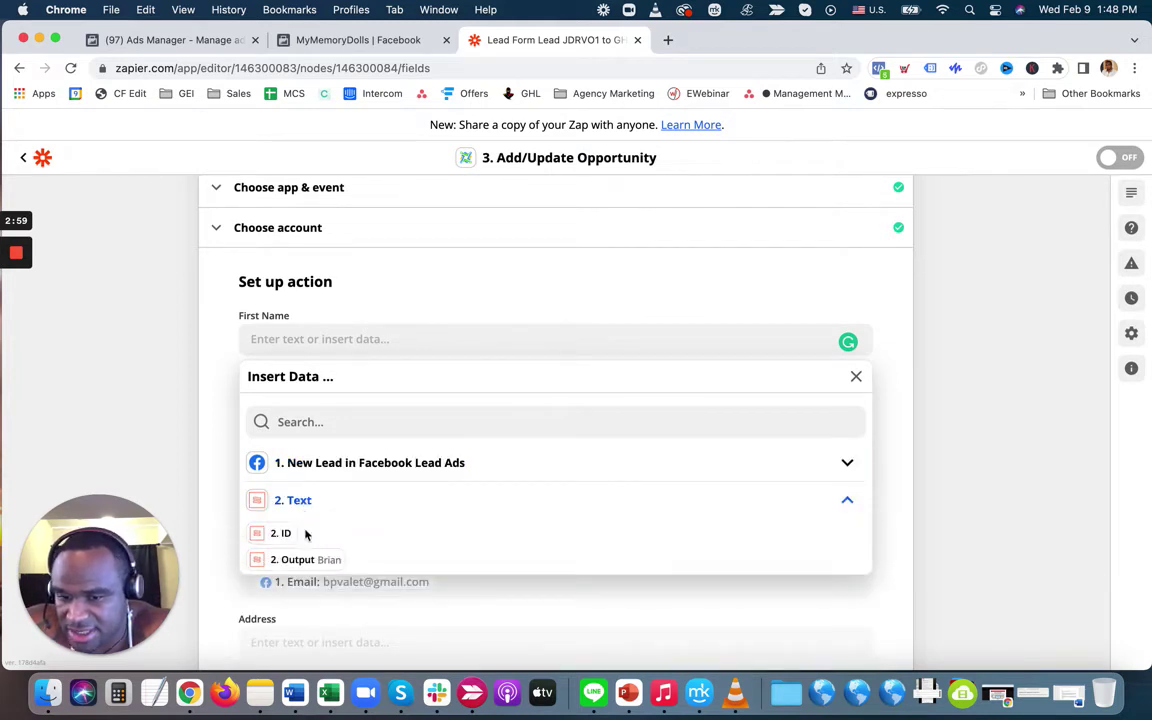
{"action": "left_click", "coordinate": [314, 561]}
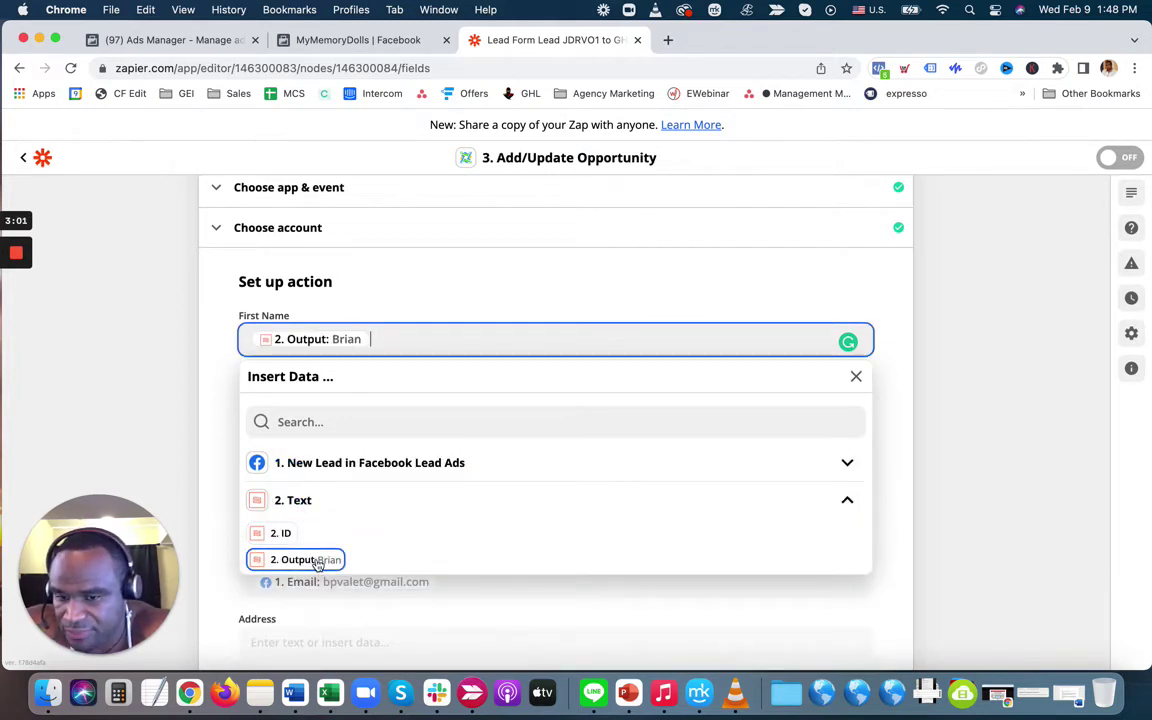
{"action": "left_click", "coordinate": [977, 429]}
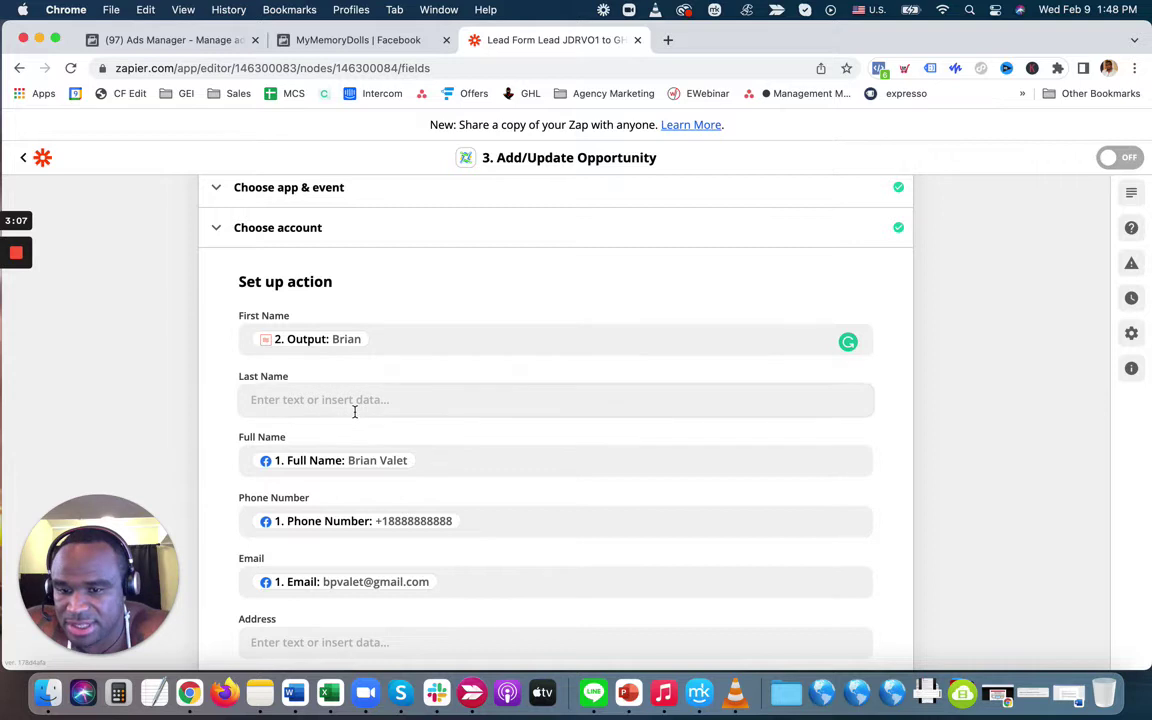
- Review the remaining mapped and empty fields of the Add/Update Opportunity action, from Full Name down to Select Pipeline
{"action": "scroll", "coordinate": [354, 414], "scroll_direction": "down", "scroll_amount": 2}
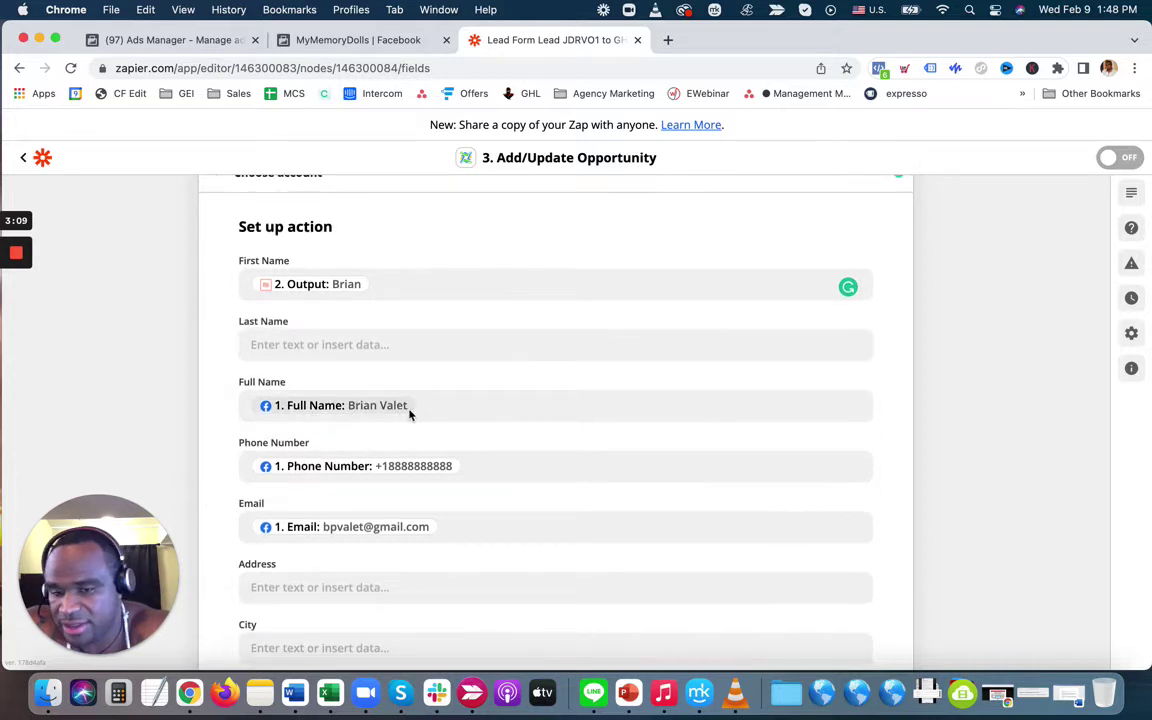
{"action": "scroll", "coordinate": [428, 434], "scroll_direction": "down", "scroll_amount": 1}
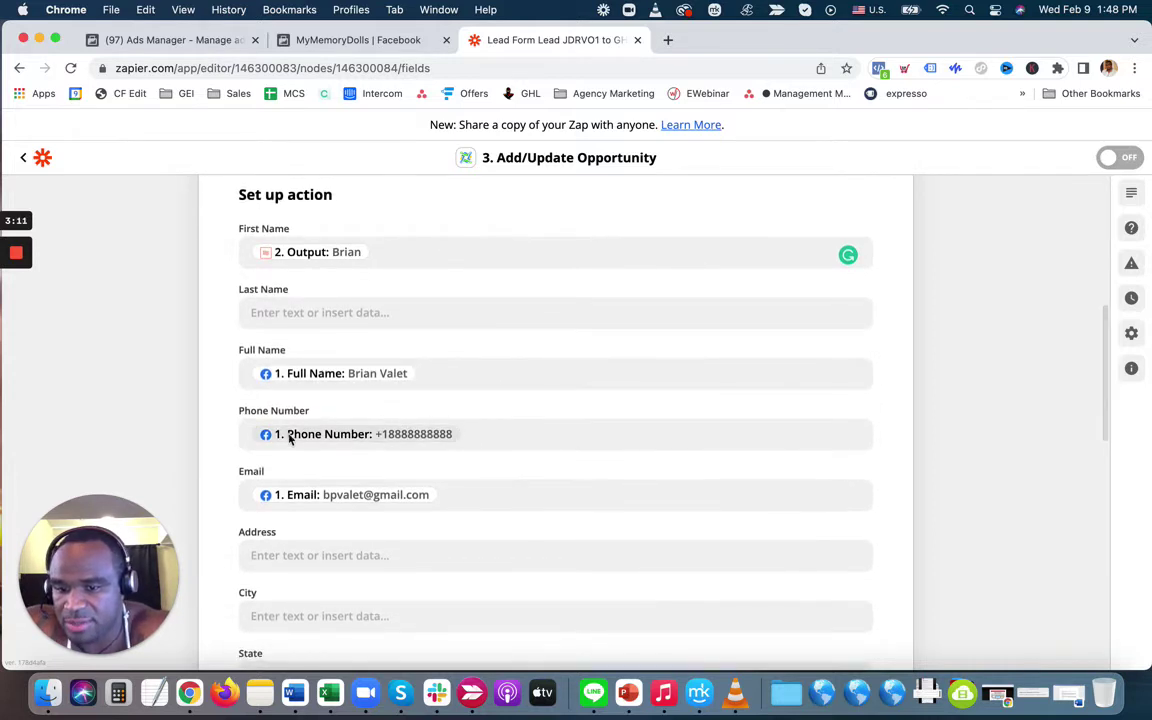
{"action": "scroll", "coordinate": [490, 438], "scroll_direction": "down", "scroll_amount": 1}
{"action": "scroll", "coordinate": [494, 439], "scroll_direction": "down", "scroll_amount": 1}
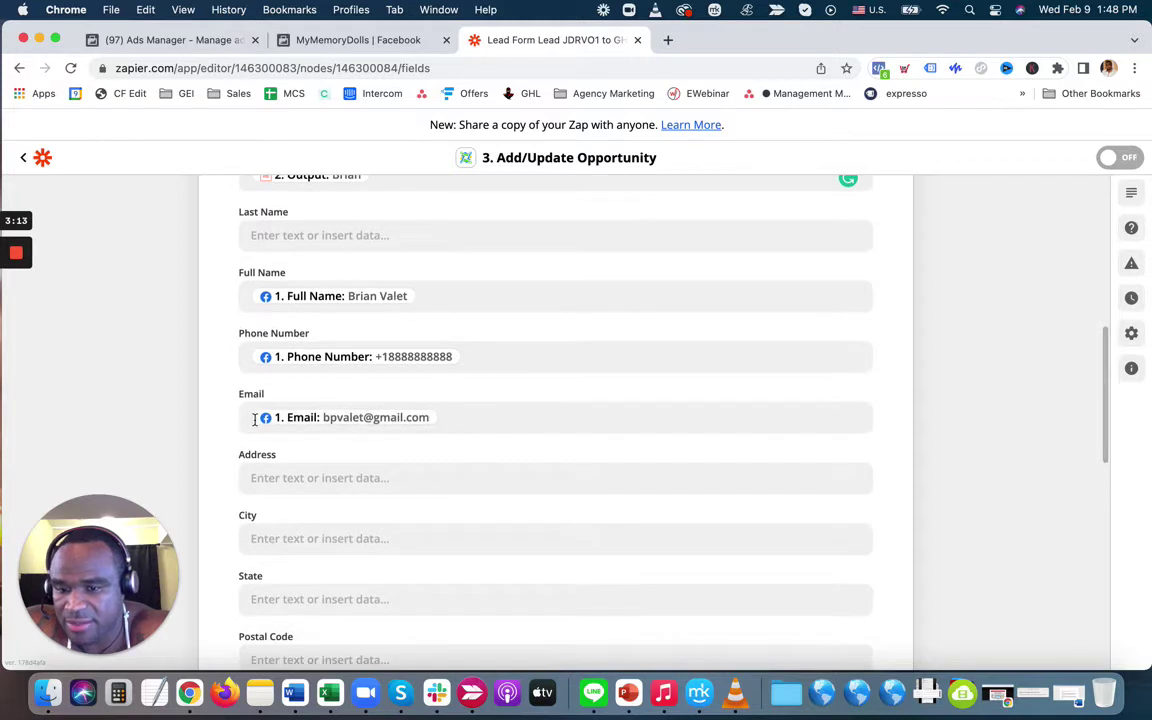
{"action": "scroll", "coordinate": [548, 436], "scroll_direction": "down", "scroll_amount": 5}
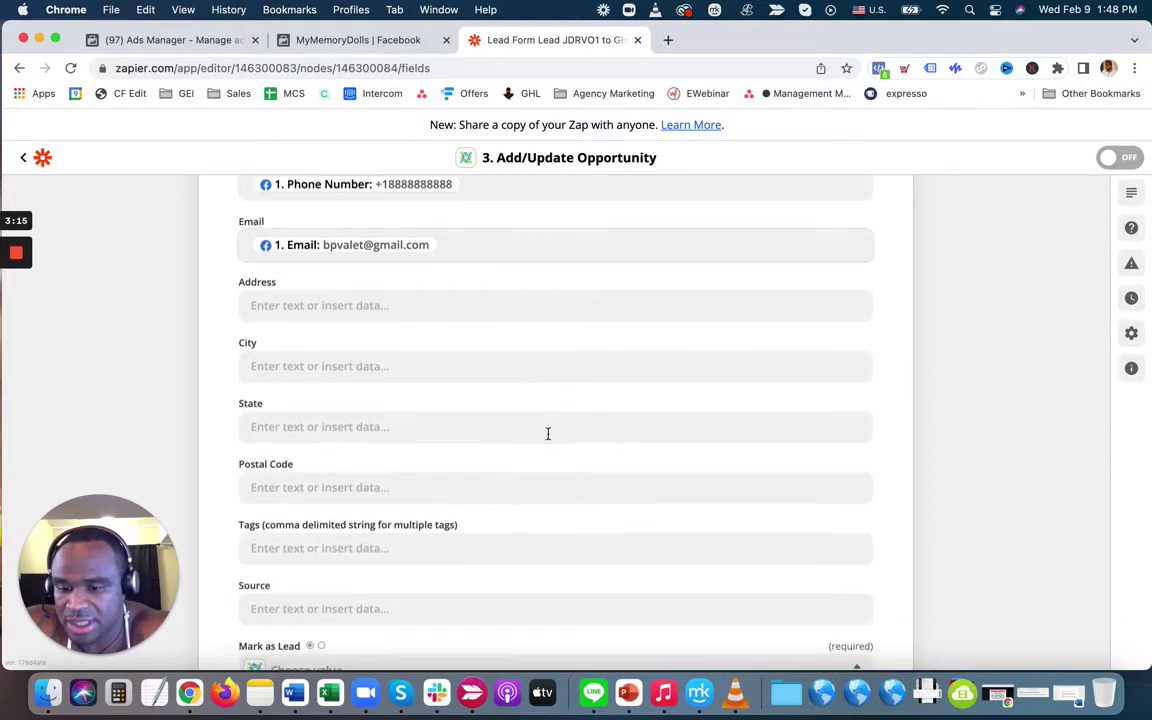
{"action": "scroll", "coordinate": [548, 438], "scroll_direction": "down", "scroll_amount": 2}
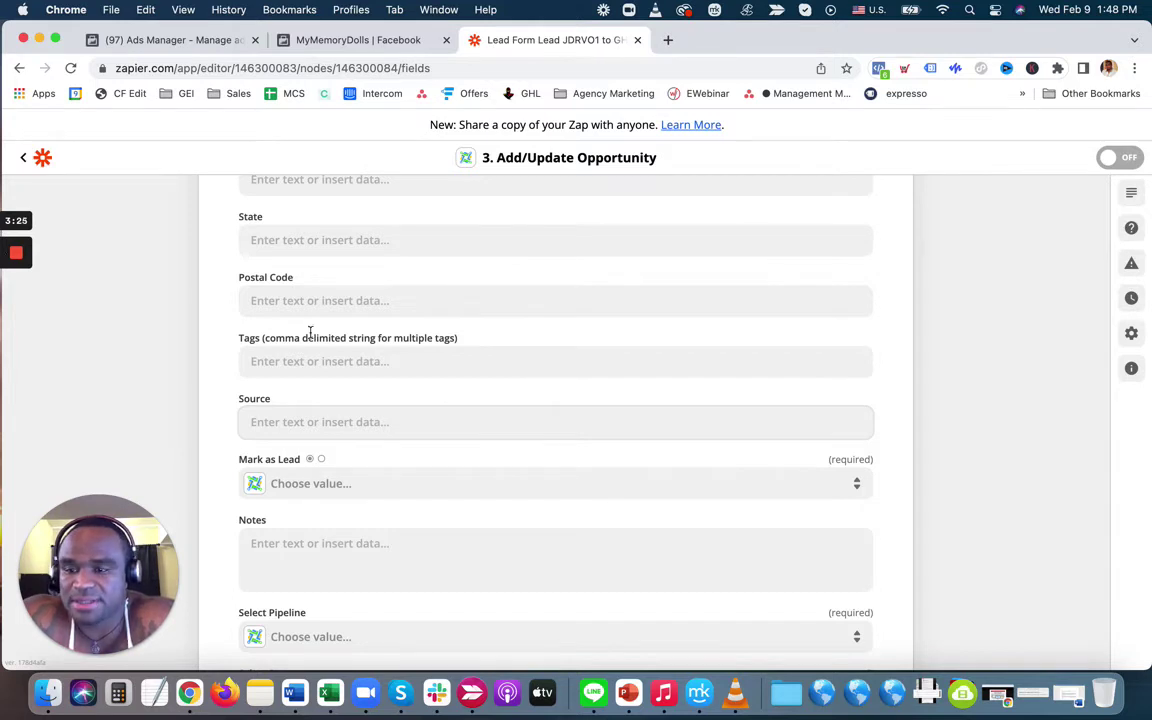
- Switch to the GoHighLevel window, view the SMS 1 message of the Lead Form campaign, and close it without changes
{"action": "mouse_move", "coordinate": [18, 288]}
{"action": "key", "text": "super+grave"}
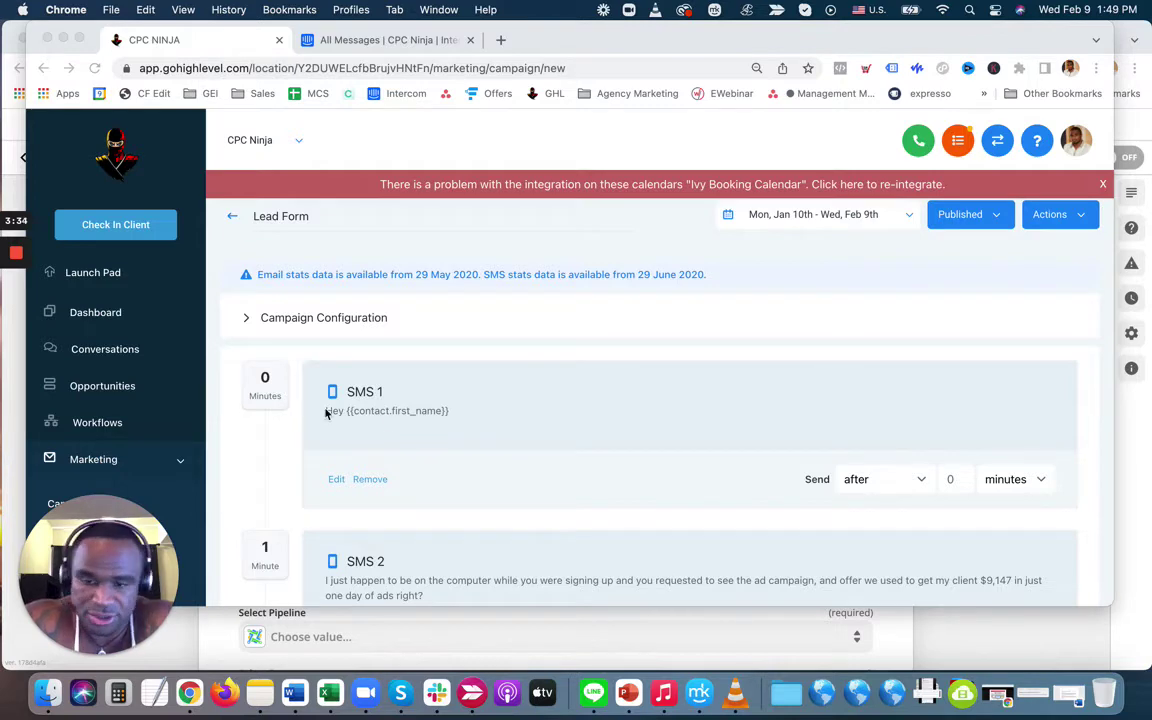
{"action": "left_click", "coordinate": [338, 480]}
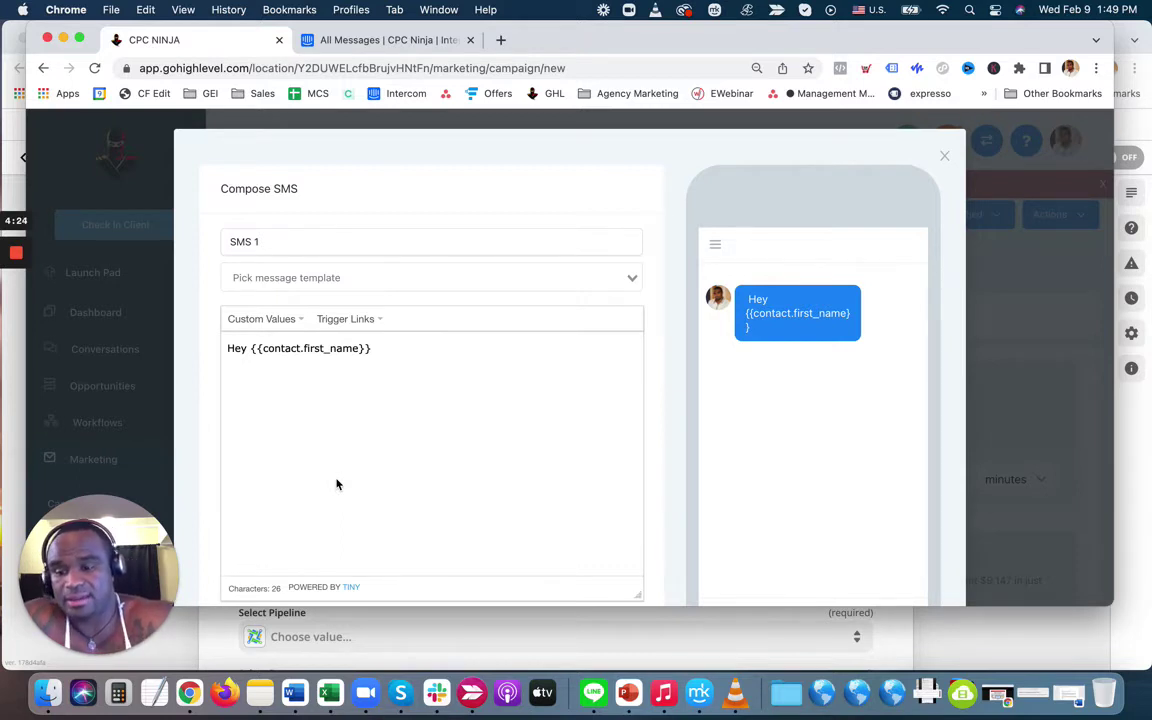
{"action": "scroll", "coordinate": [666, 303], "scroll_direction": "down", "scroll_amount": 1}
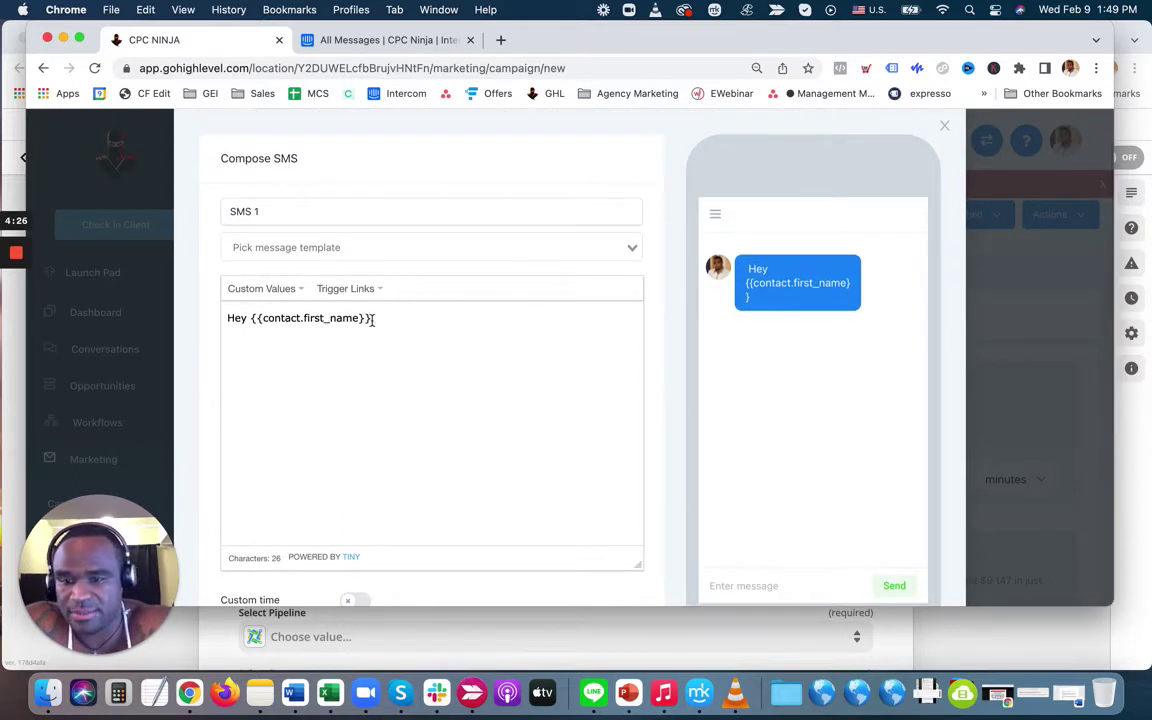
{"action": "scroll", "coordinate": [575, 419], "scroll_direction": "down", "scroll_amount": 3}
{"action": "scroll", "coordinate": [604, 391], "scroll_direction": "up", "scroll_amount": 4}
{"action": "left_click", "coordinate": [942, 159]}
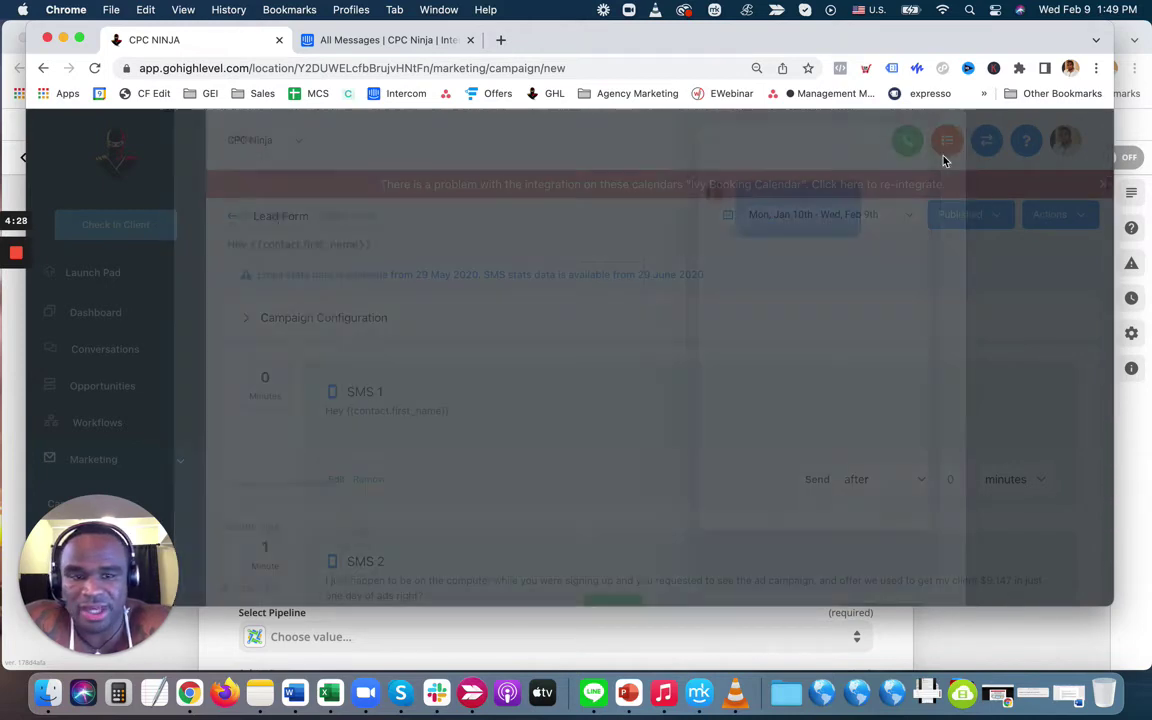
- Open the SMS 2 message of the Lead Form campaign, read its text, and close it without changes
{"action": "scroll", "coordinate": [571, 417], "scroll_direction": "down", "scroll_amount": 4}
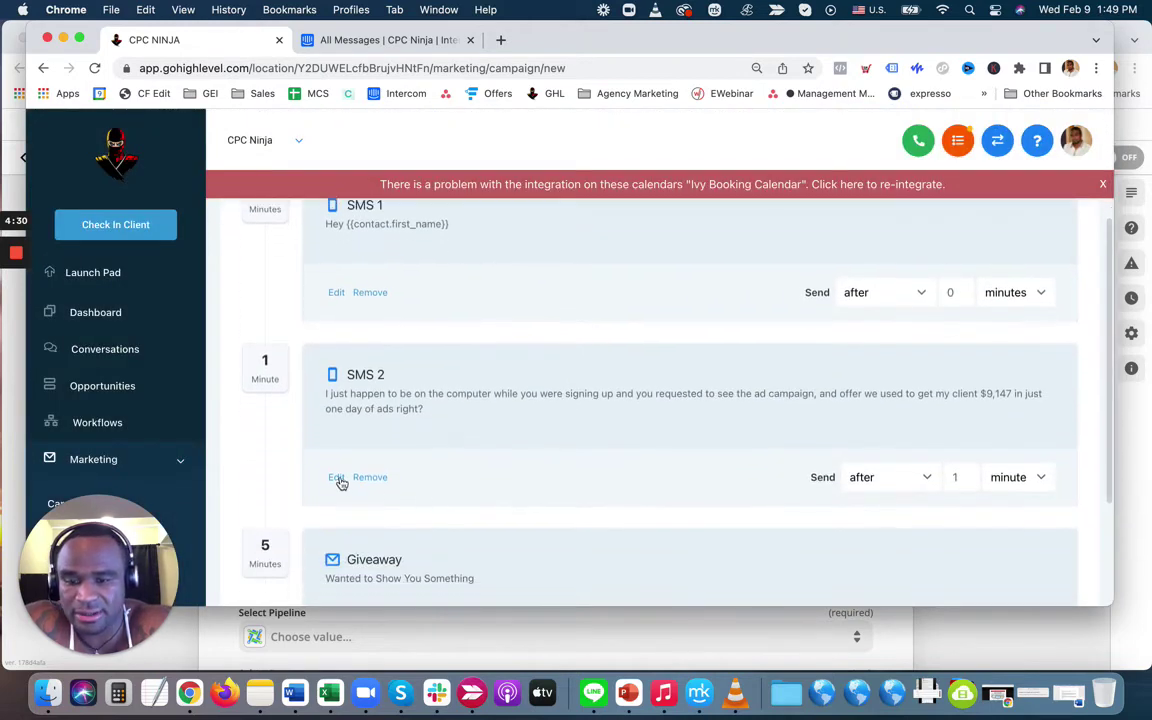
{"action": "left_click", "coordinate": [336, 478]}
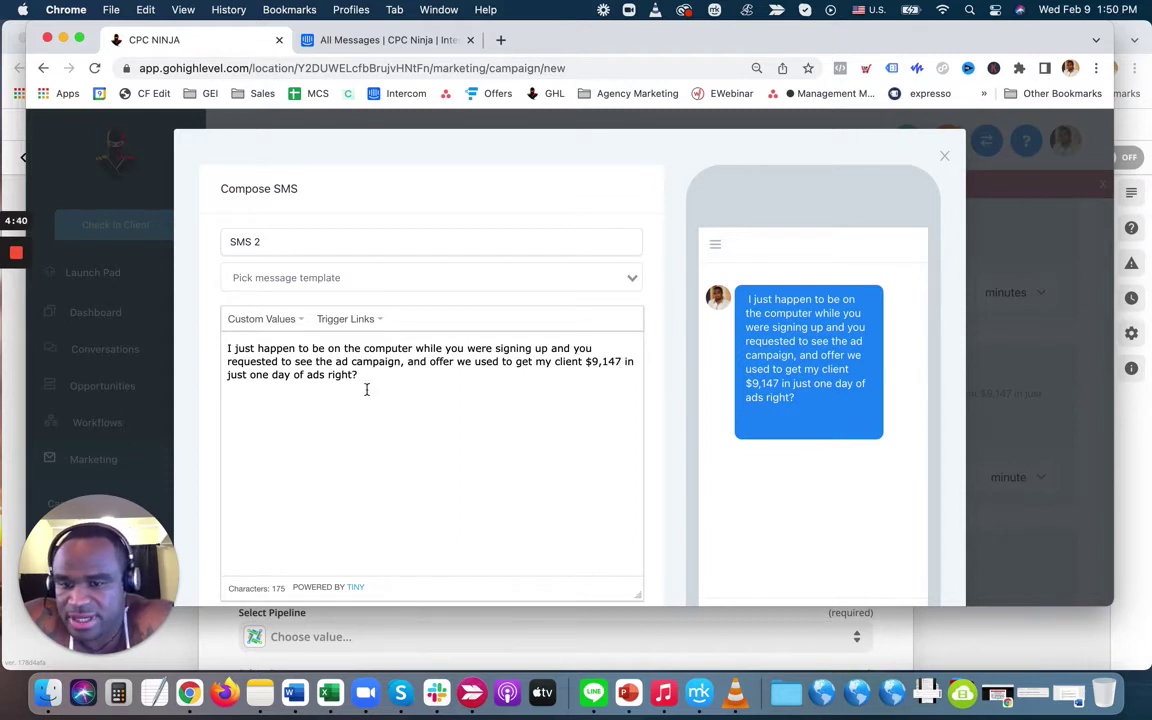
{"action": "scroll", "coordinate": [506, 424], "scroll_direction": "down", "scroll_amount": 3}
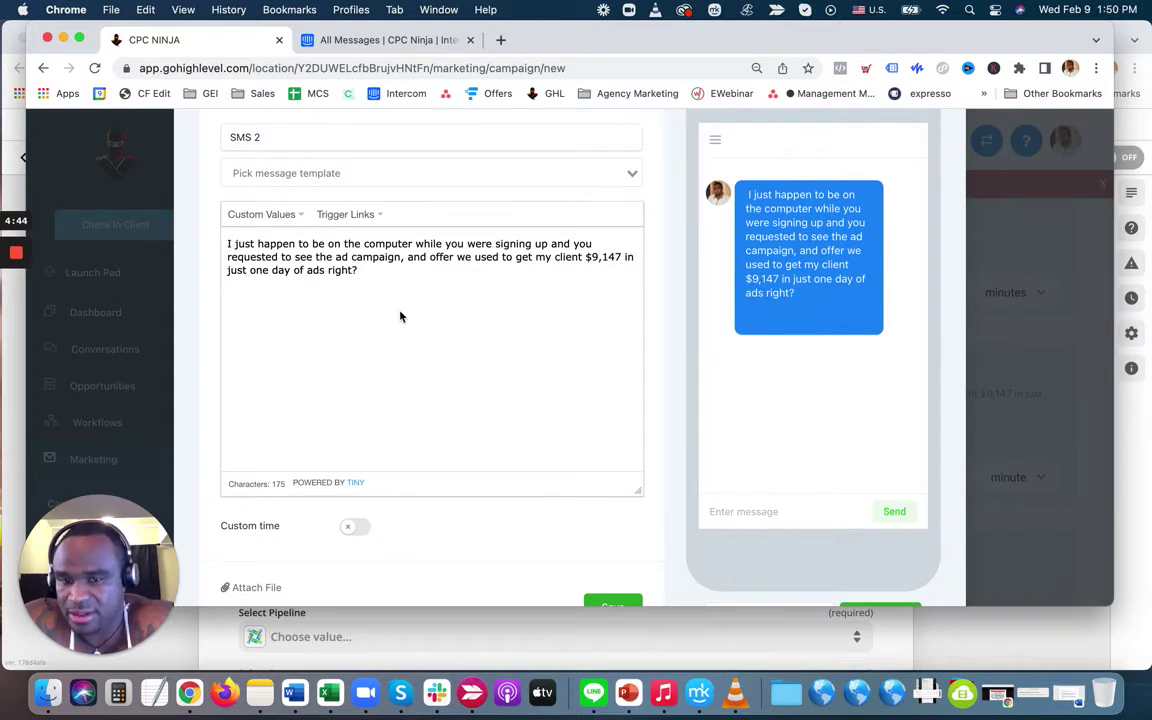
{"action": "scroll", "coordinate": [400, 317], "scroll_direction": "up", "scroll_amount": 2}
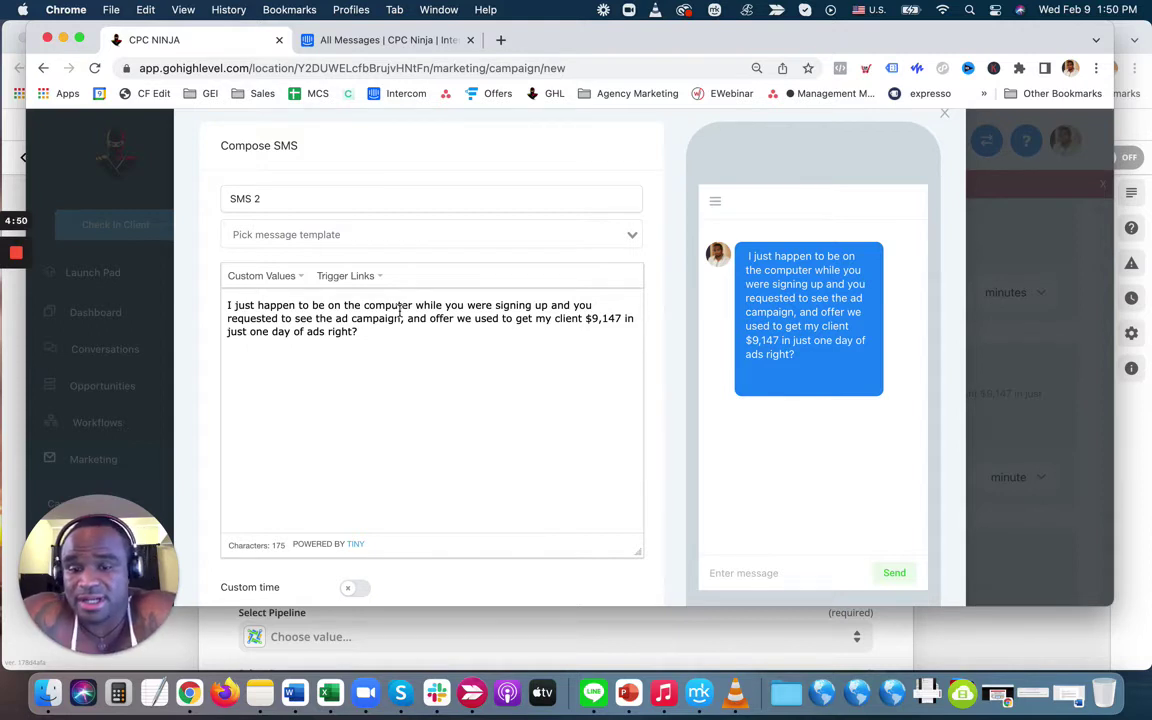
{"action": "scroll", "coordinate": [862, 198], "scroll_direction": "up", "scroll_amount": 1}
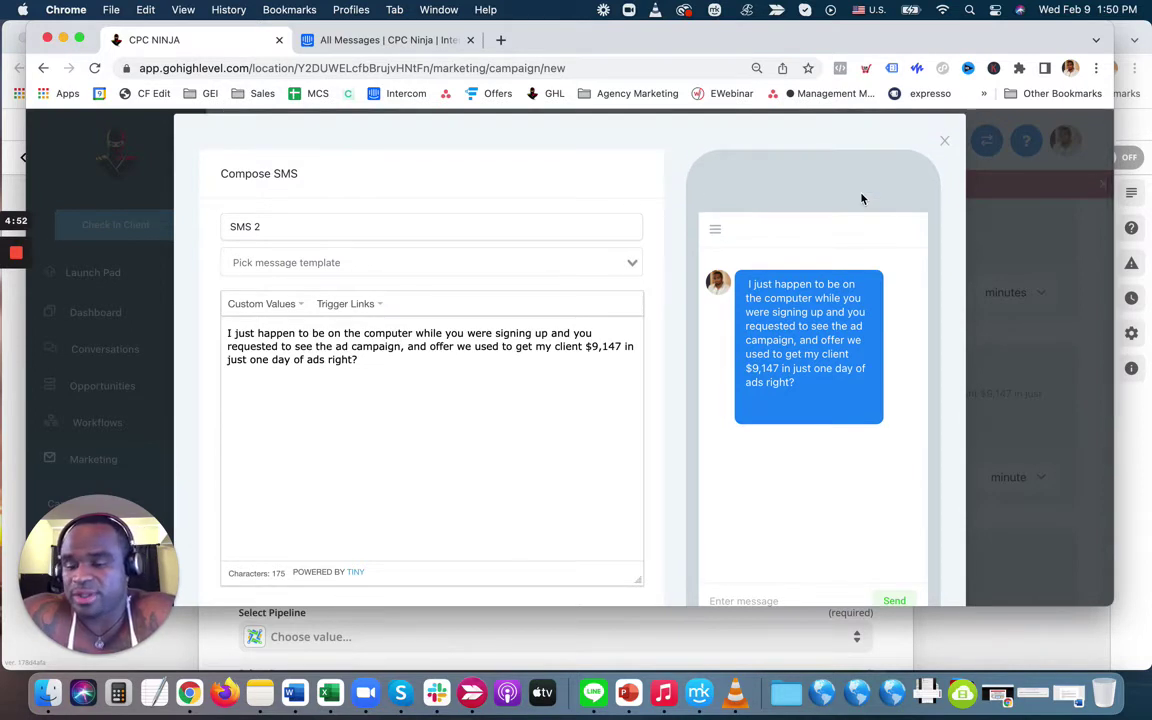
{"action": "left_click", "coordinate": [944, 141]}
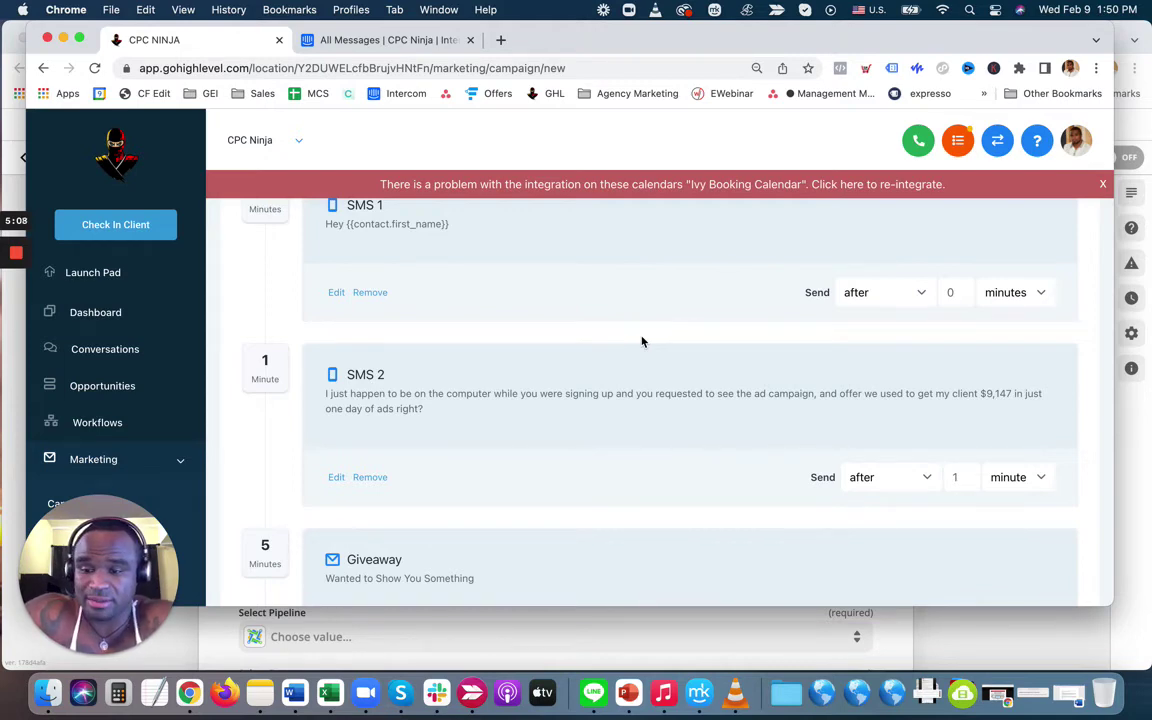
- View Intercom's outbound messages, and open the cpcninja.com website in a new tab
{"action": "scroll", "coordinate": [642, 342], "scroll_direction": "down", "scroll_amount": 2}
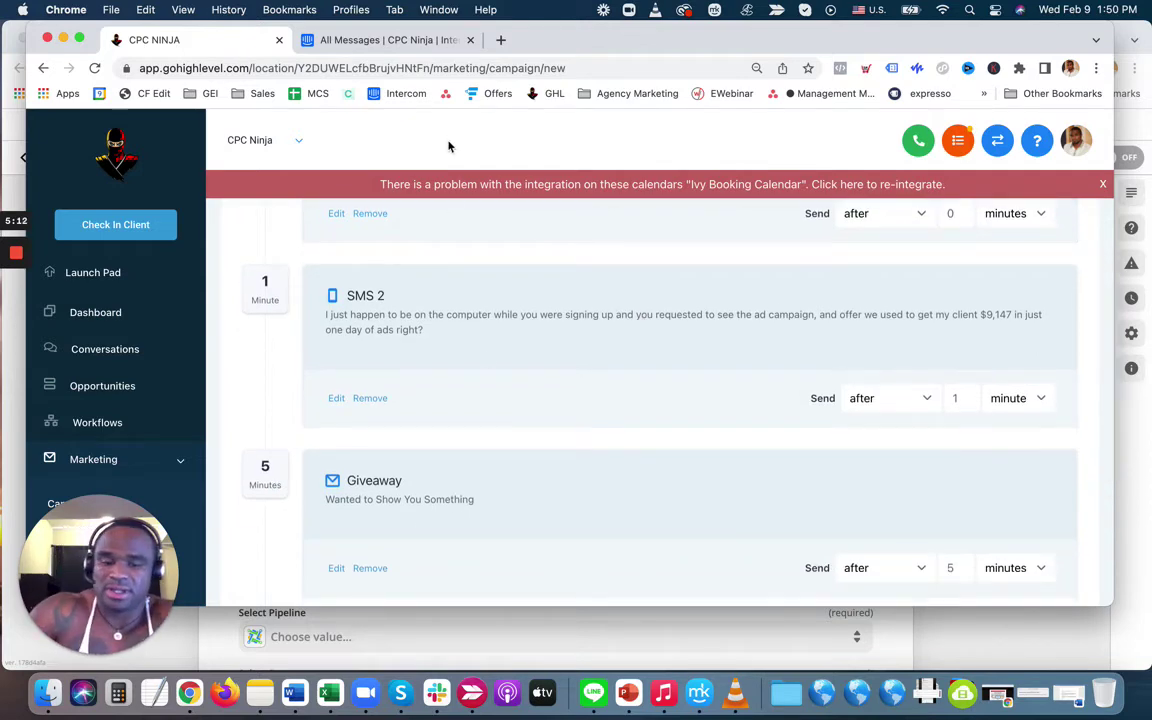
{"action": "left_click", "coordinate": [423, 42]}
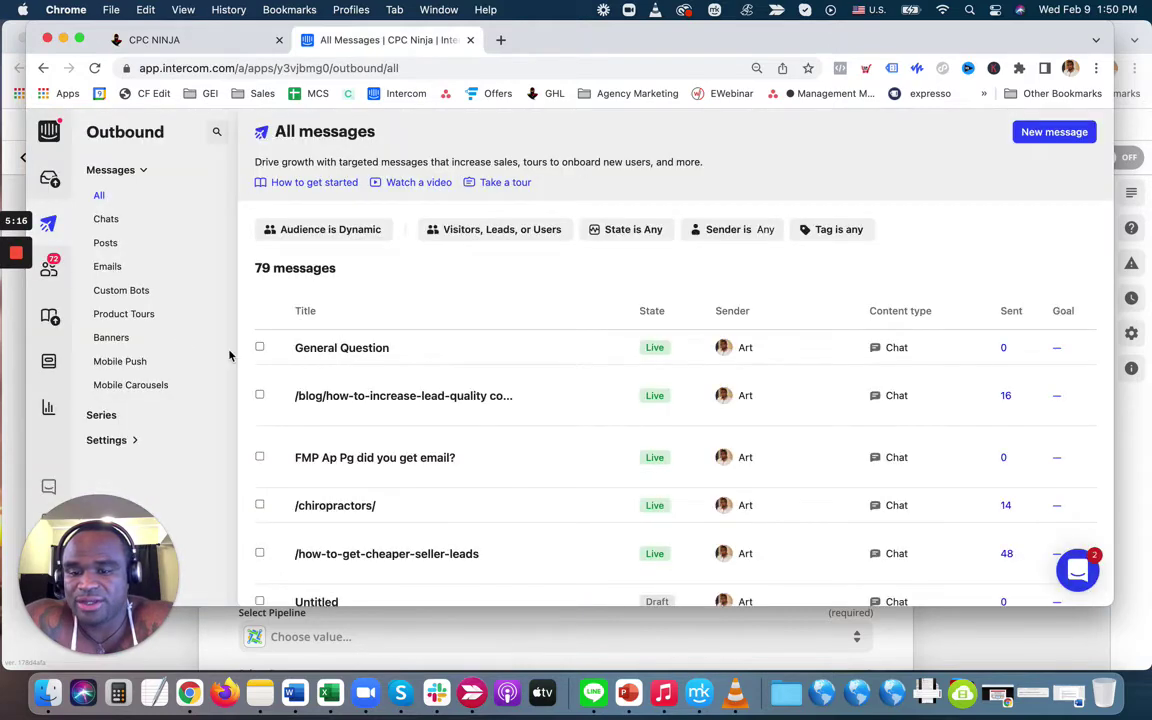
{"action": "left_click", "coordinate": [500, 40]}
{"action": "type", "text": "cpc"}
{"action": "key", "text": "Return"}
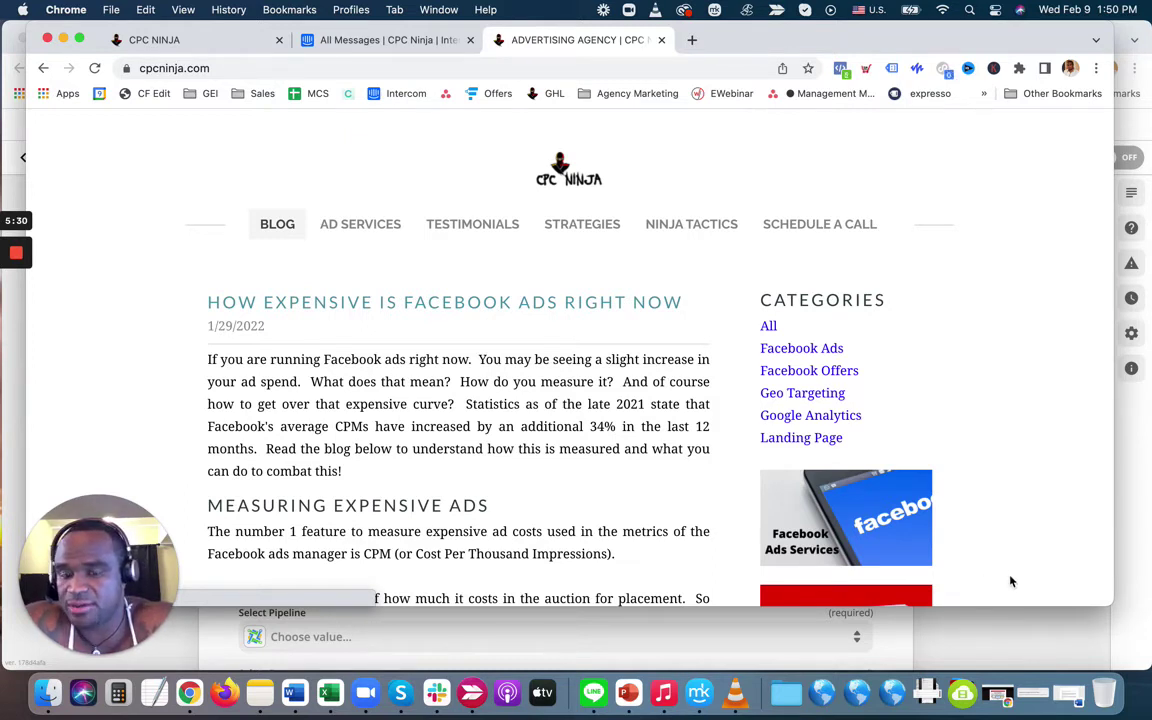
- Go back to the Lead Form campaign, move its window aside, and review the Add/Update Opportunity fields in the Zap editor
{"action": "left_click", "coordinate": [196, 46]}
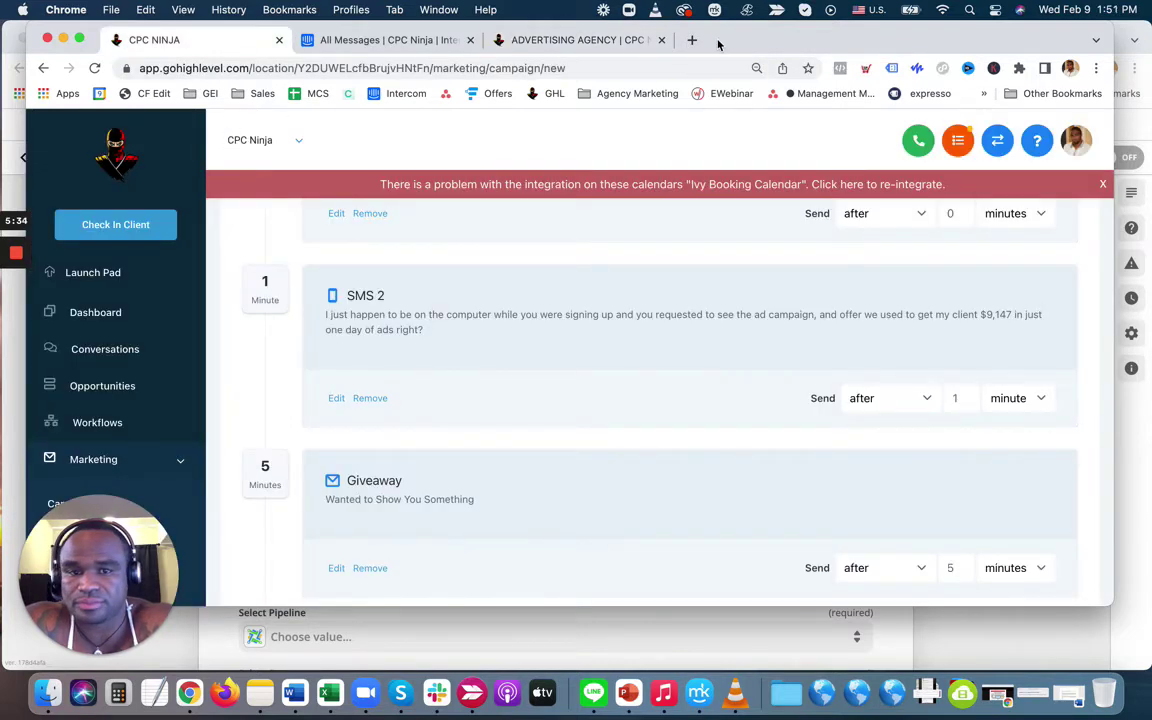
{"action": "left_click_drag", "start_coordinate": [648, 41], "coordinate": [1151, 43]}
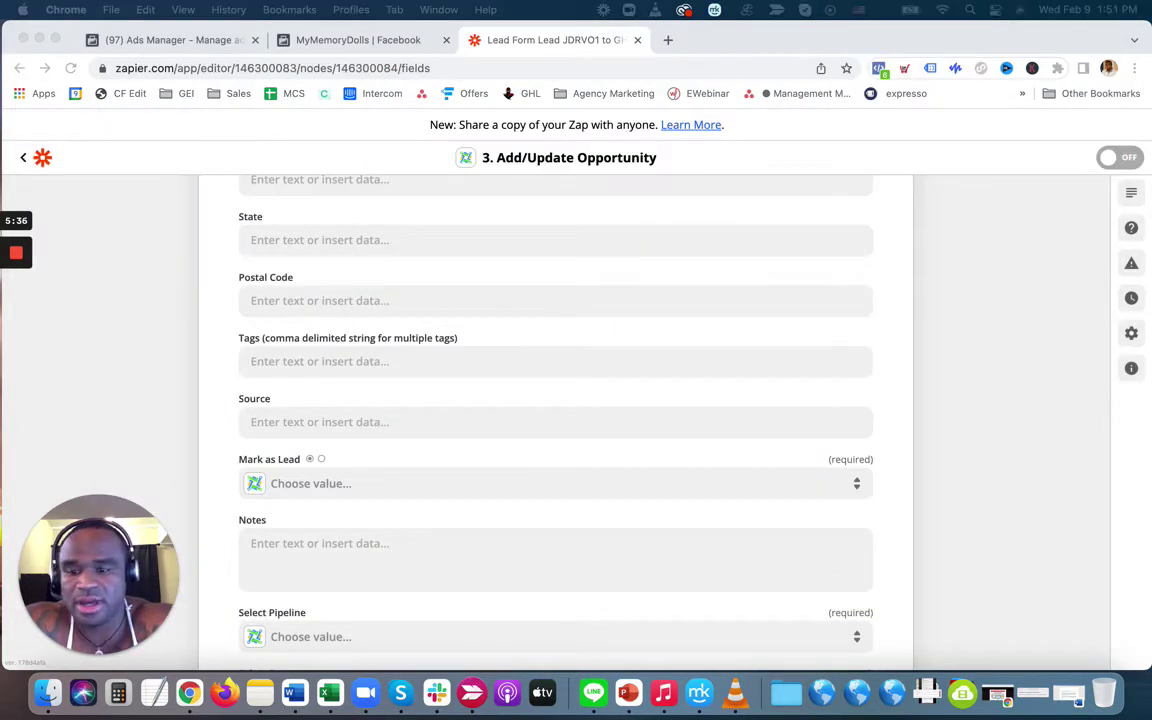
{"action": "scroll", "coordinate": [360, 342], "scroll_direction": "up", "scroll_amount": 3}
{"action": "scroll", "coordinate": [360, 342], "scroll_direction": "up", "scroll_amount": 1}
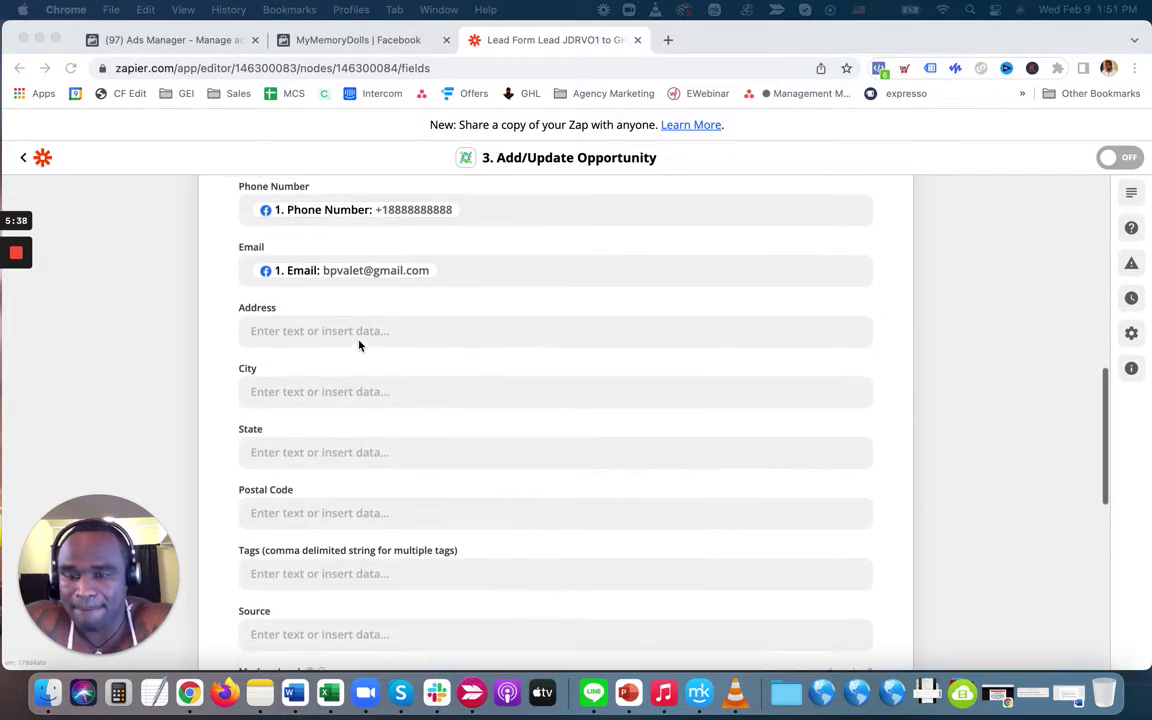
- Review the Add/Update Opportunity fields, from the mapped name and contact data down to the required pipeline and stage selections
{"action": "scroll", "coordinate": [360, 342], "scroll_direction": "down", "scroll_amount": 10}
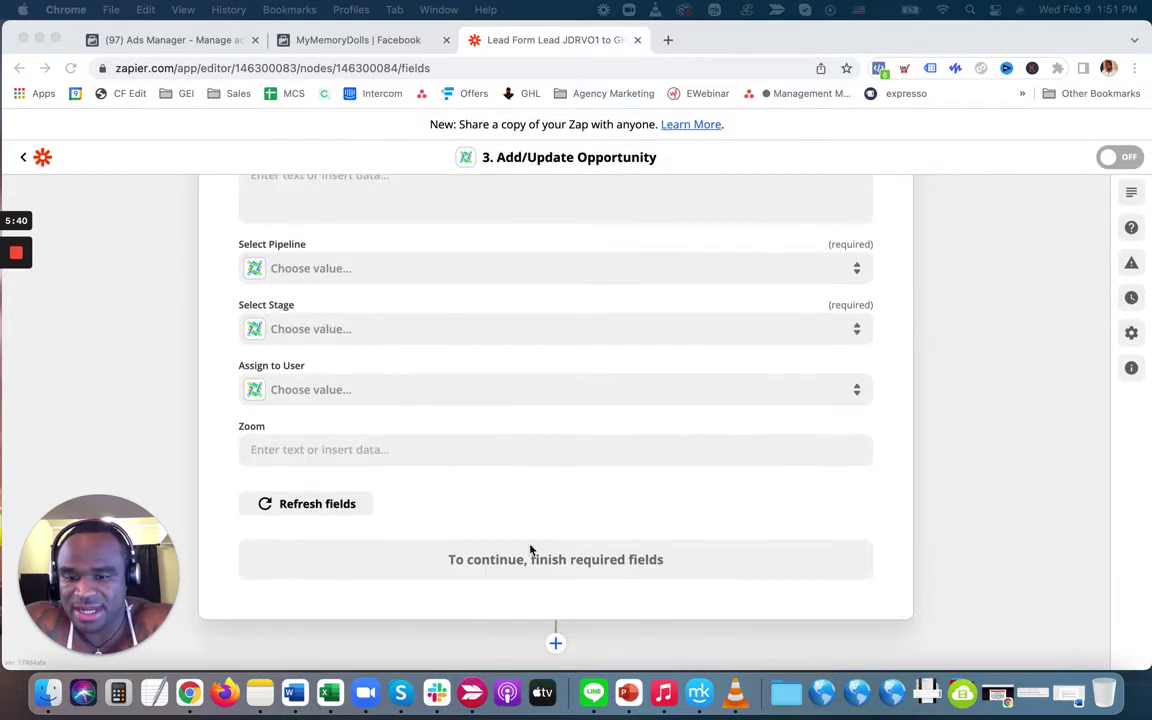
{"action": "scroll", "coordinate": [530, 549], "scroll_direction": "up", "scroll_amount": 15}
{"action": "scroll", "coordinate": [530, 549], "scroll_direction": "up", "scroll_amount": 3}
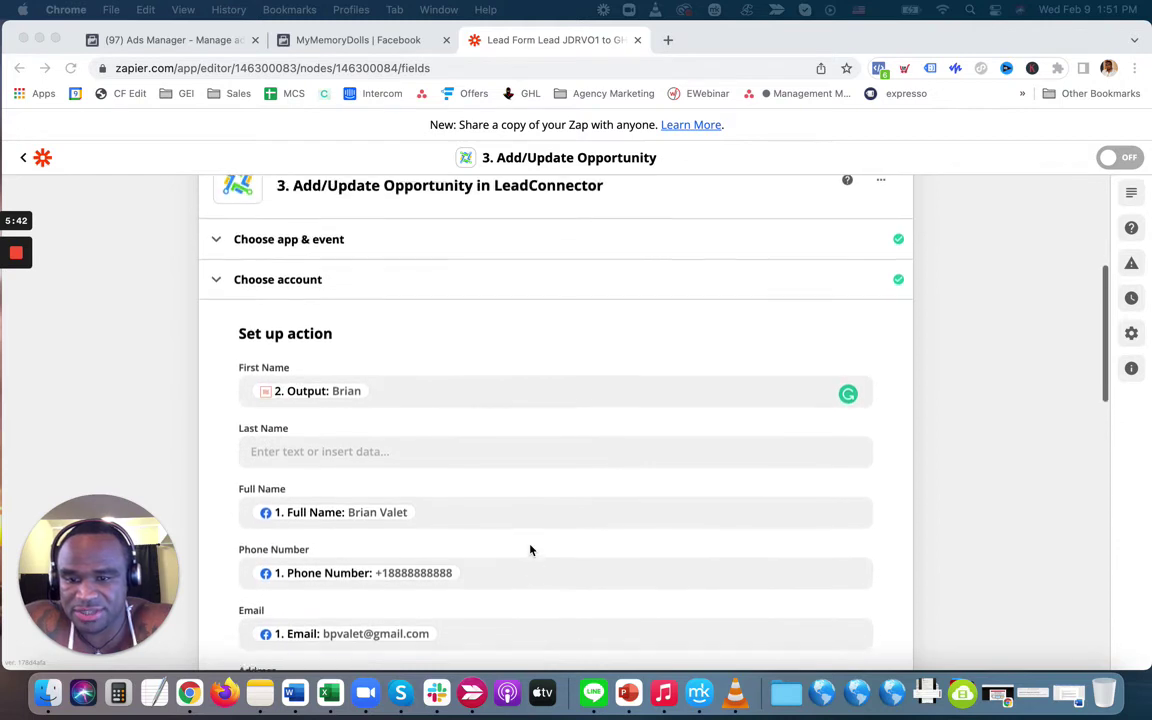
{"action": "scroll", "coordinate": [424, 403], "scroll_direction": "down", "scroll_amount": 1}
{"action": "scroll", "coordinate": [424, 404], "scroll_direction": "down", "scroll_amount": 5}
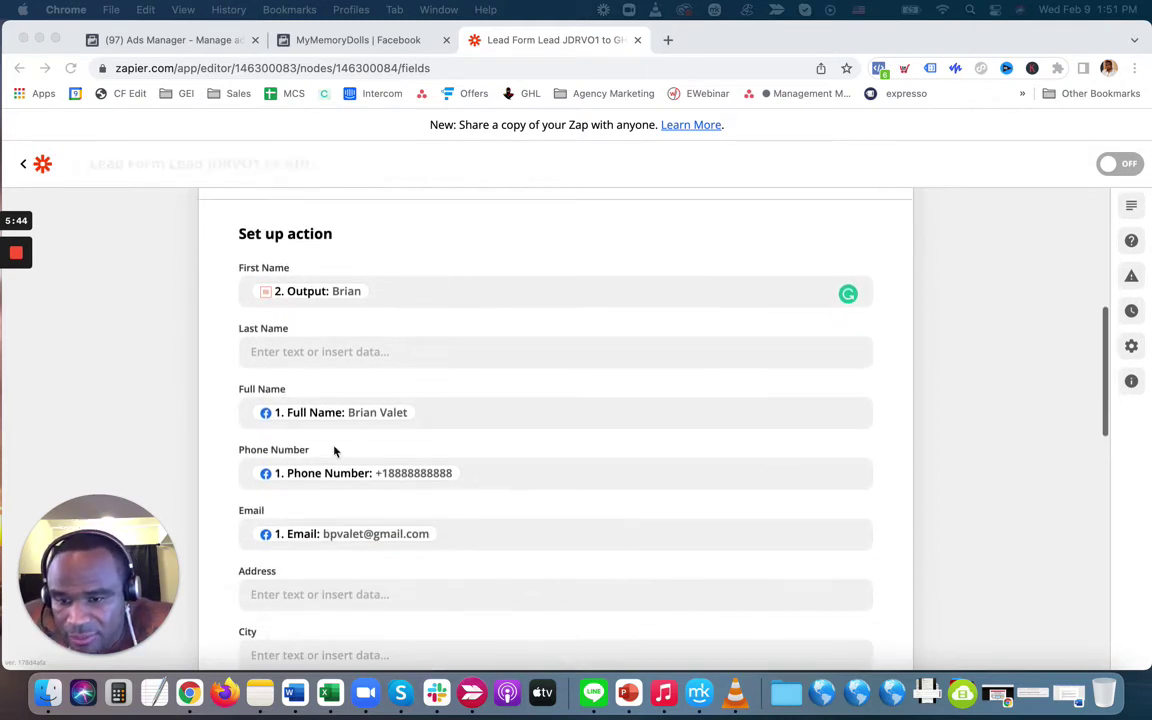
{"action": "scroll", "coordinate": [376, 518], "scroll_direction": "down", "scroll_amount": 6}
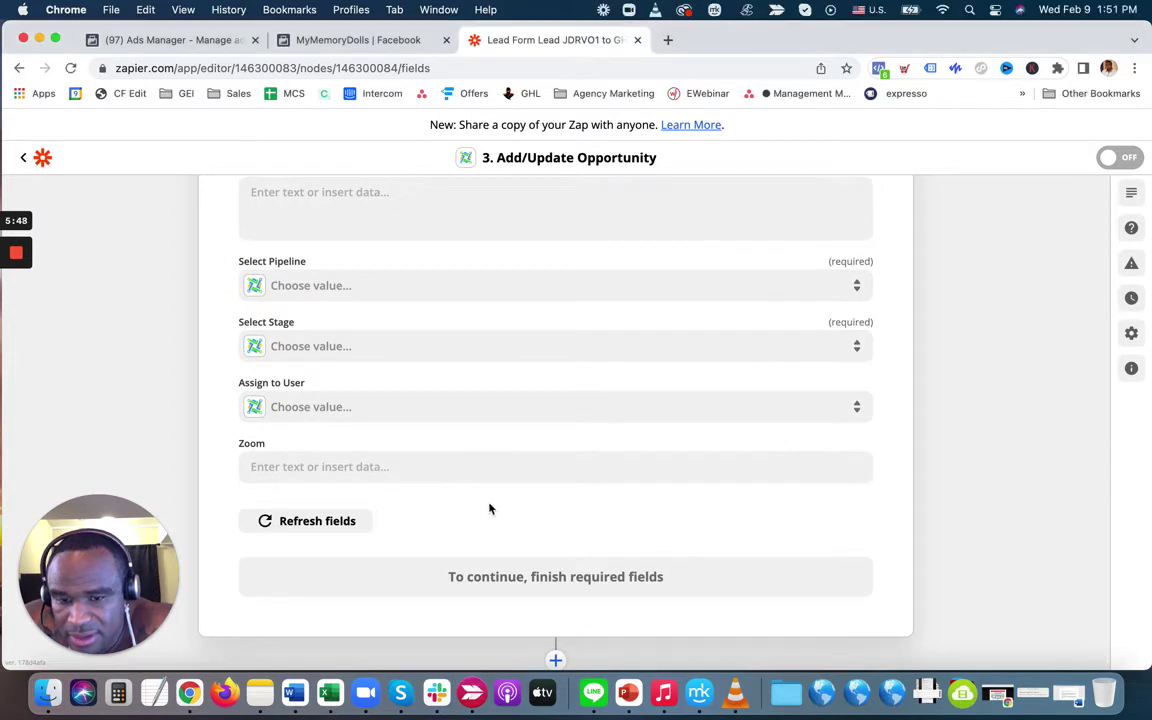
{"action": "scroll", "coordinate": [489, 505], "scroll_direction": "up", "scroll_amount": 1}
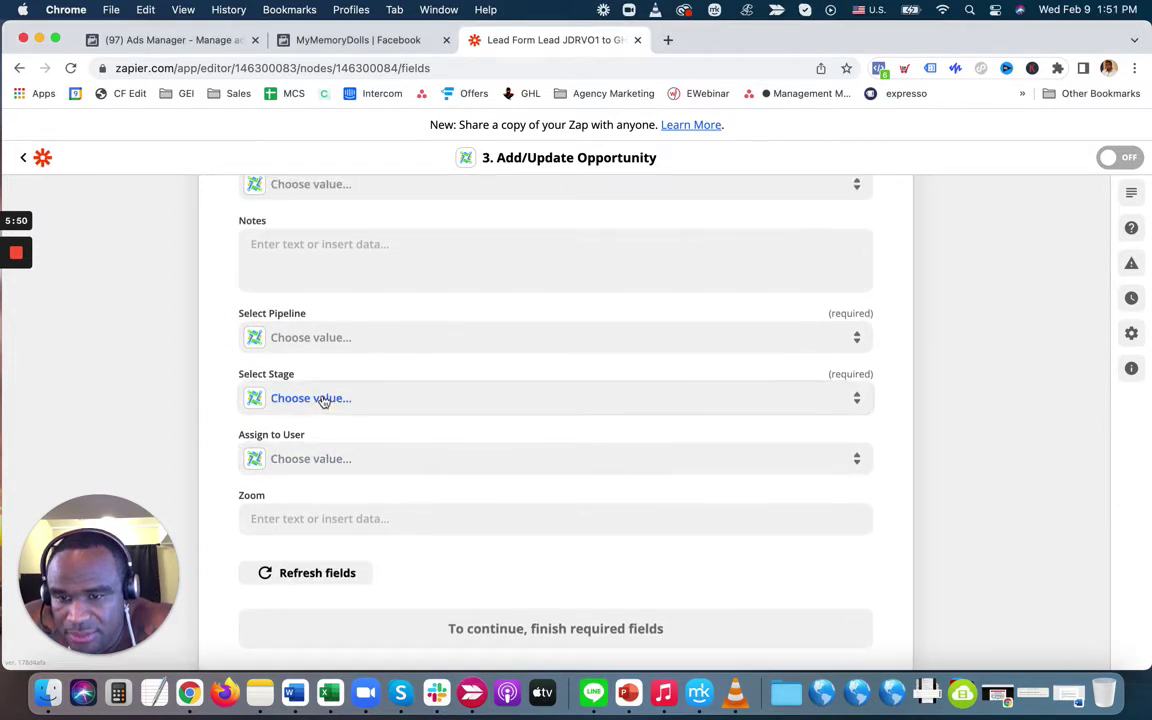
{"action": "scroll", "coordinate": [320, 400], "scroll_direction": "up", "scroll_amount": 5}
{"action": "scroll", "coordinate": [322, 400], "scroll_direction": "up", "scroll_amount": 9}
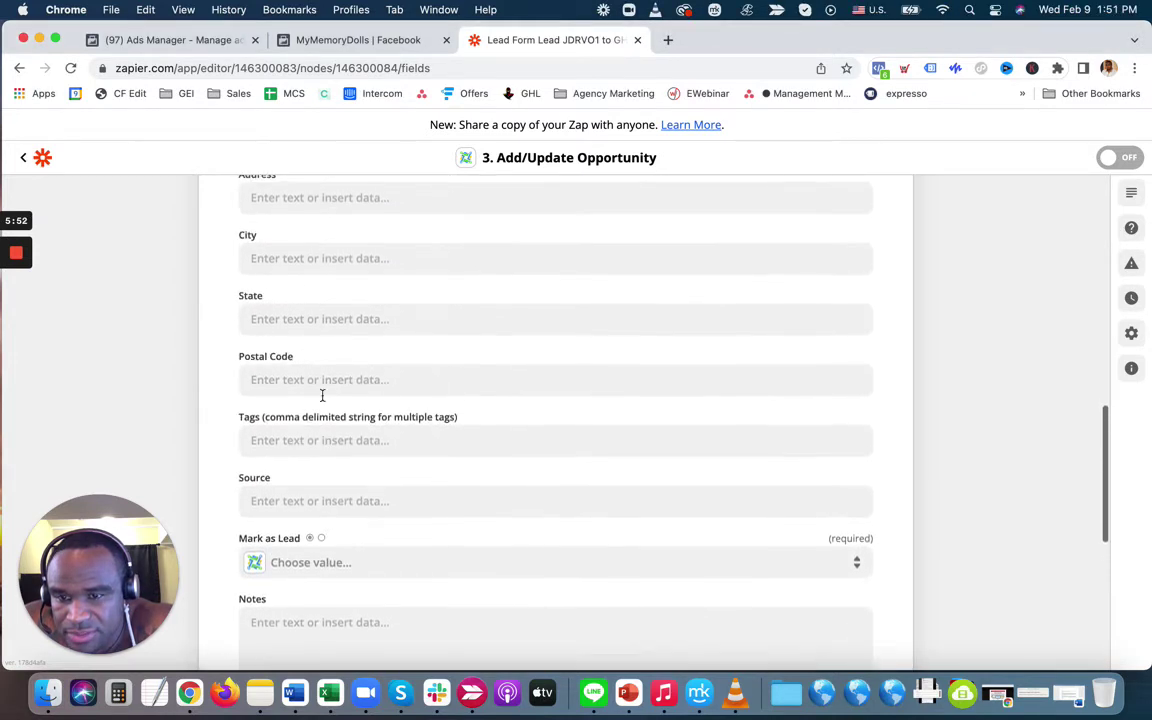
{"action": "scroll", "coordinate": [323, 400], "scroll_direction": "up", "scroll_amount": 8}
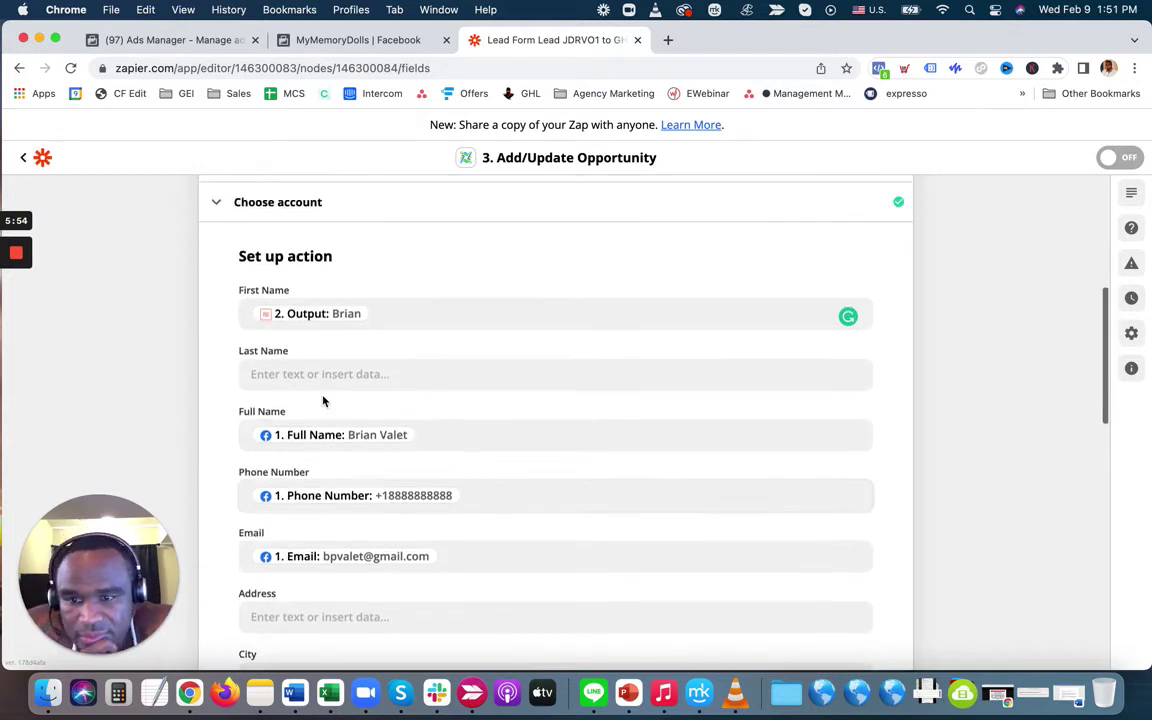
{"action": "scroll", "coordinate": [404, 432], "scroll_direction": "down", "scroll_amount": 4}
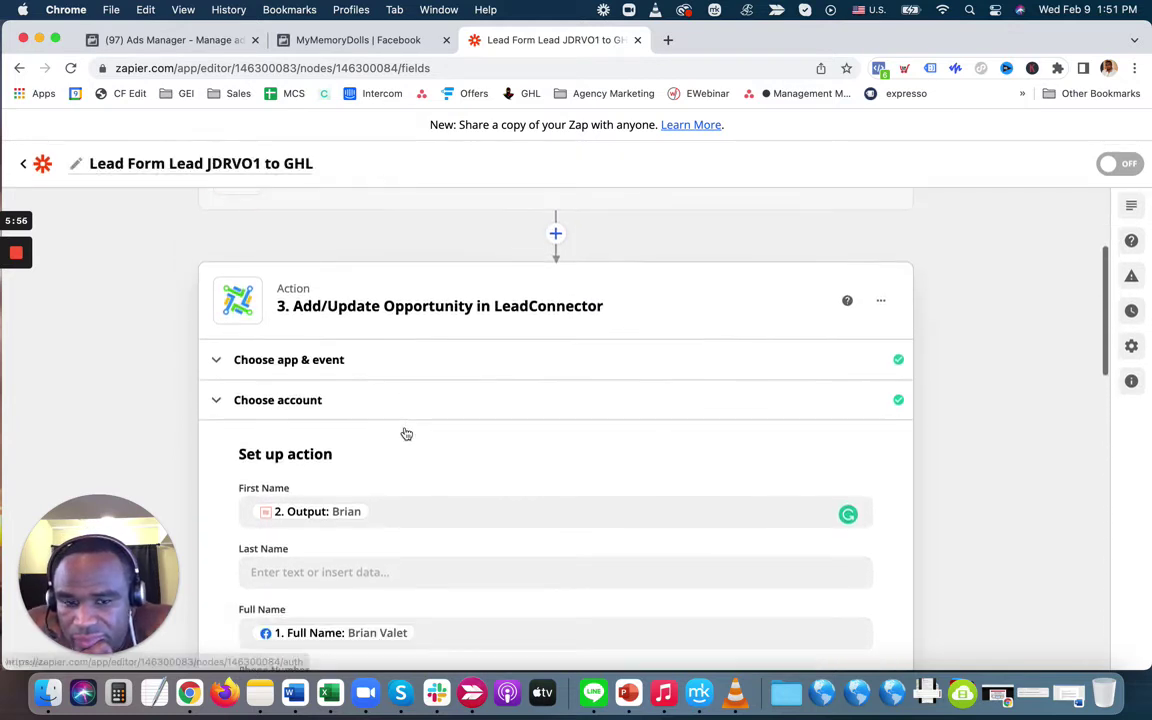
{"action": "left_click", "coordinate": [15, 316]}
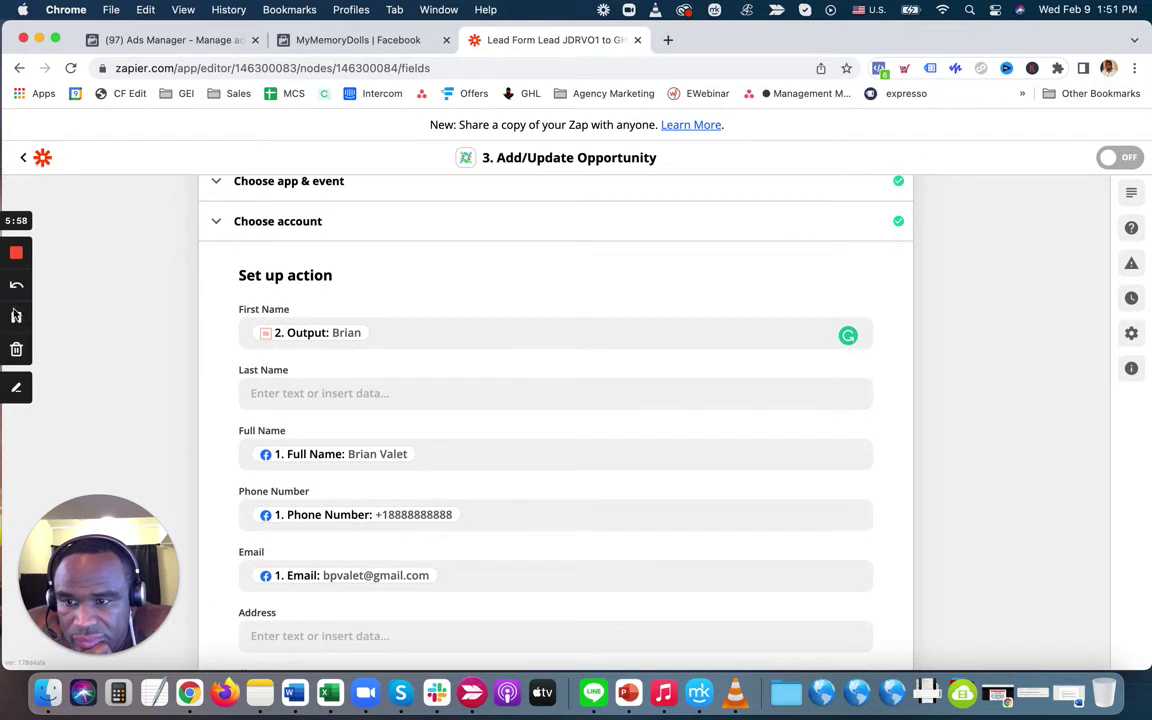
{"action": "left_click", "coordinate": [15, 316]}
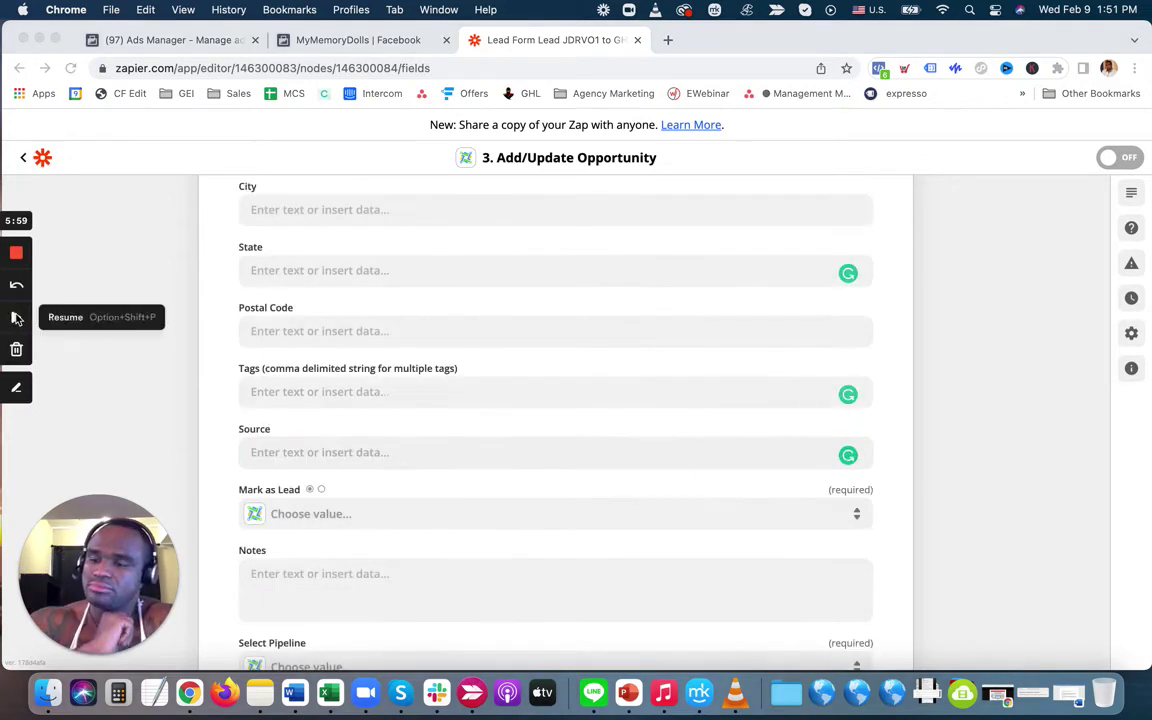
- Begin the opportunity's Source value with the text "Facebook |"
{"action": "left_click", "coordinate": [326, 453]}
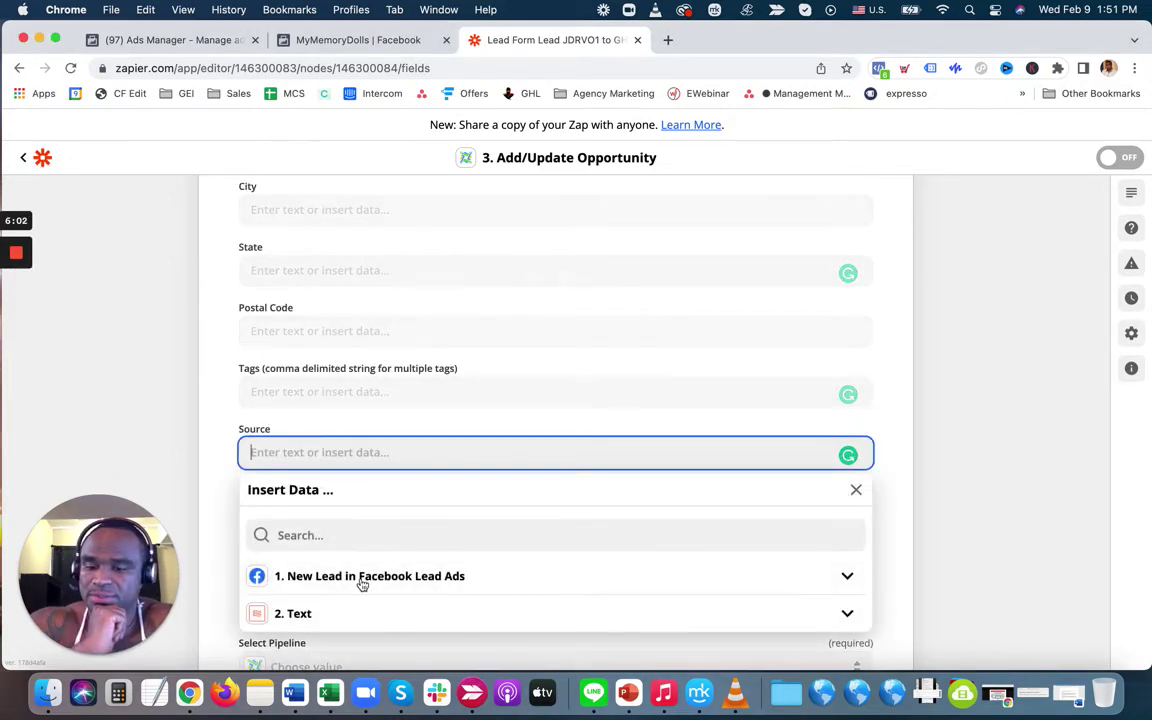
{"action": "left_click", "coordinate": [362, 578]}
{"action": "scroll", "coordinate": [925, 452], "scroll_direction": "down", "scroll_amount": 3}
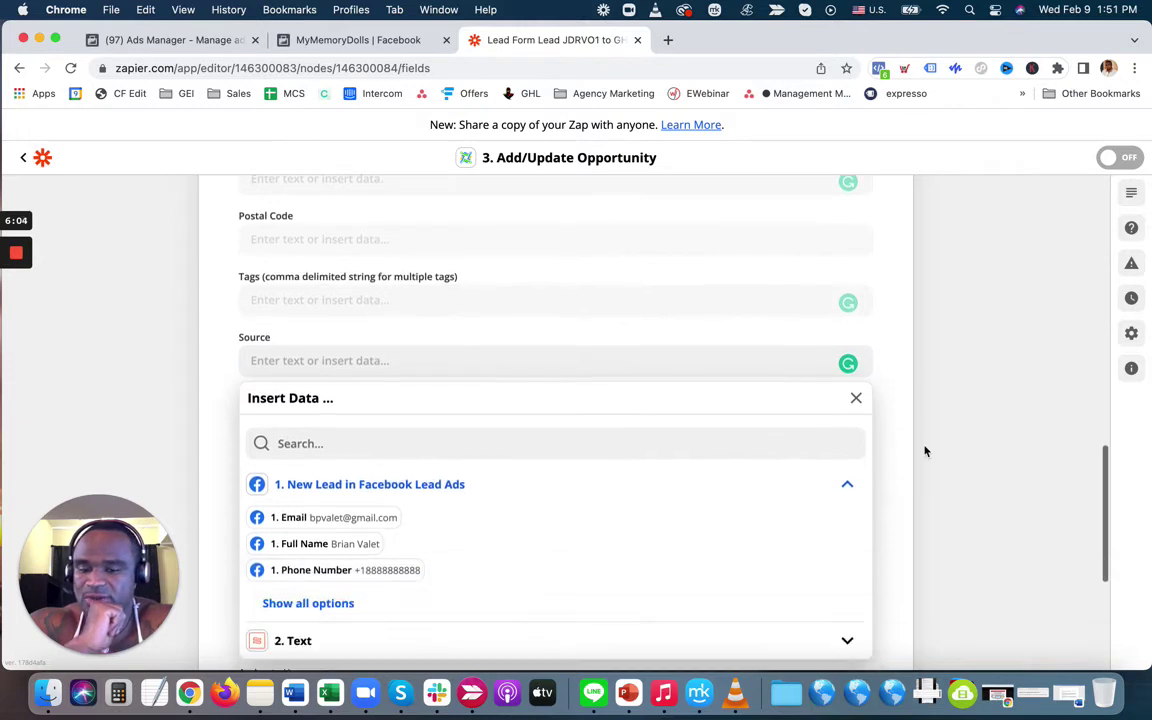
{"action": "left_click", "coordinate": [348, 343]}
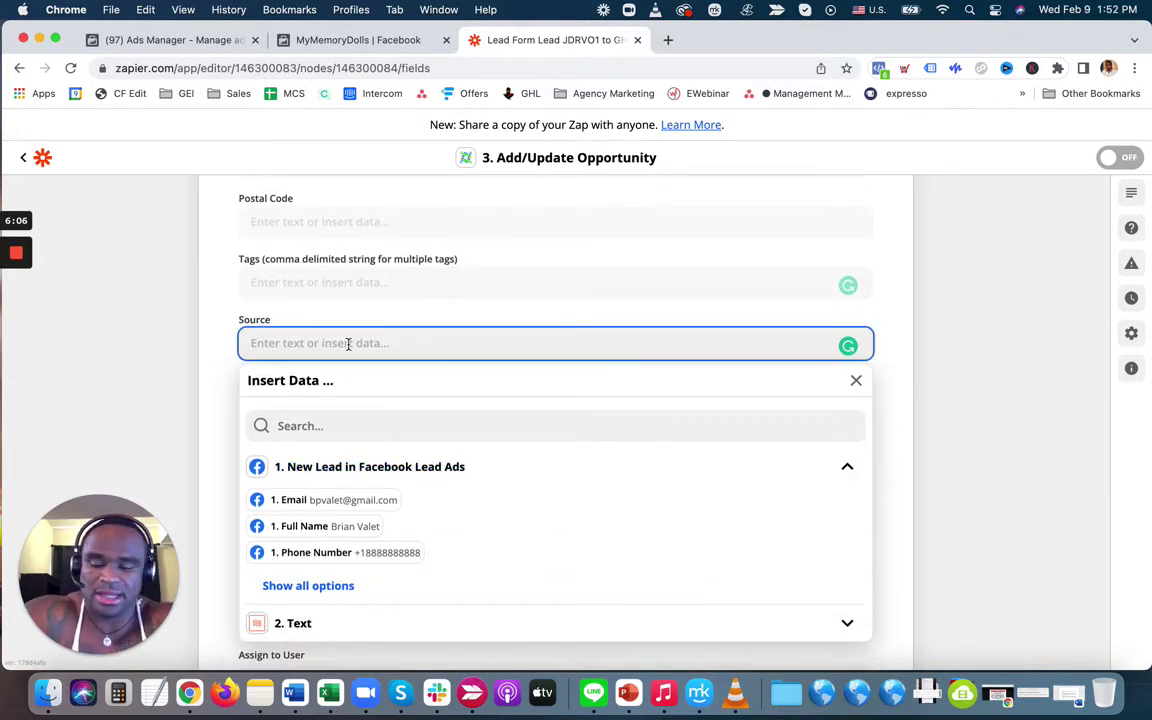
{"action": "type", "text": "Face"}
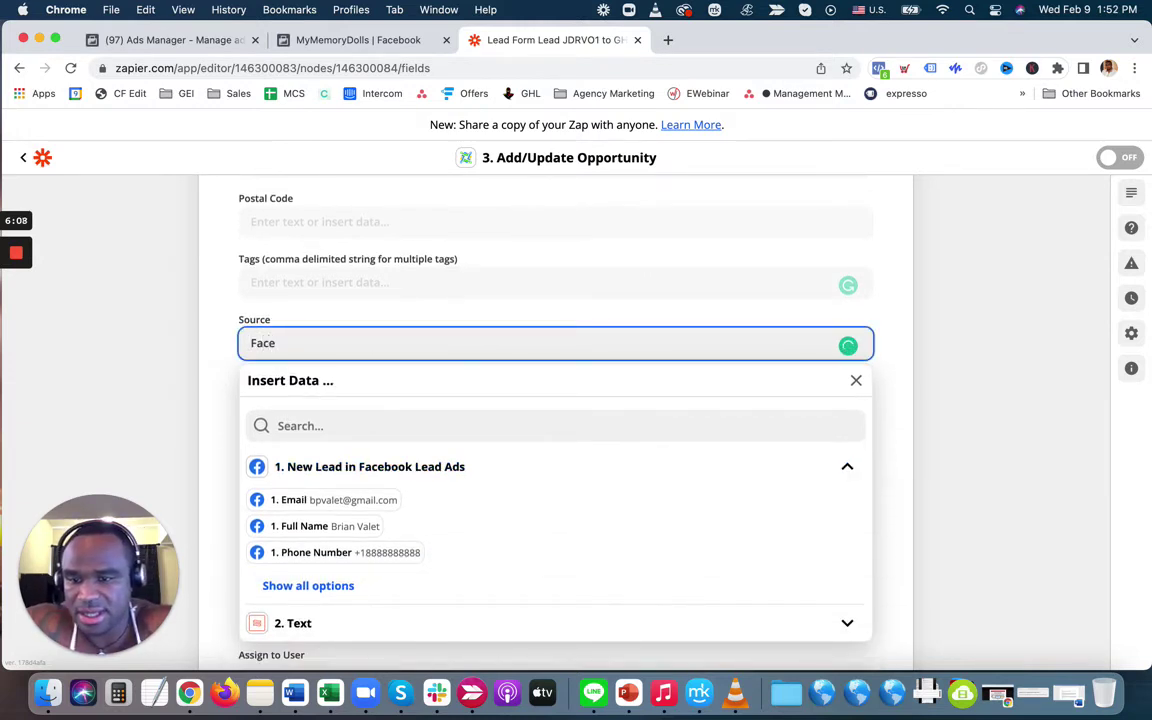
{"action": "type", "text": "book |"}
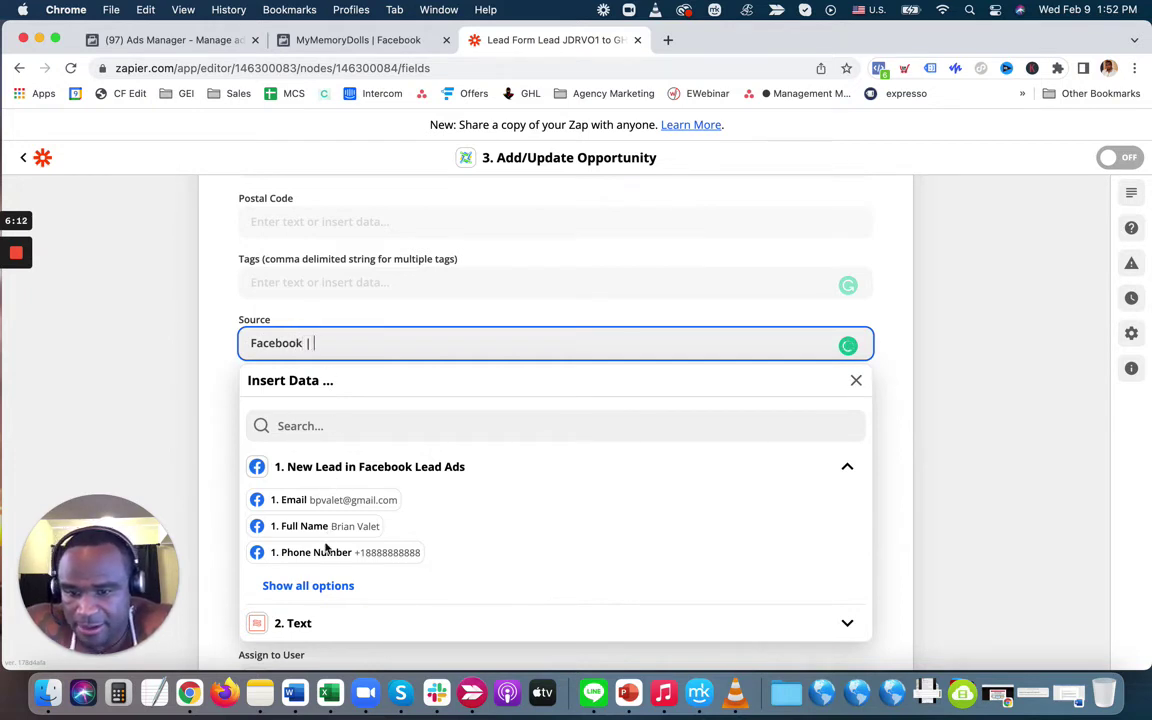
- Append the Facebook lead's Campaign Name, Adset Name and Ad Name to the Source value, separated by "|"
{"action": "left_click", "coordinate": [318, 586]}
{"action": "scroll", "coordinate": [461, 534], "scroll_direction": "down", "scroll_amount": 3}
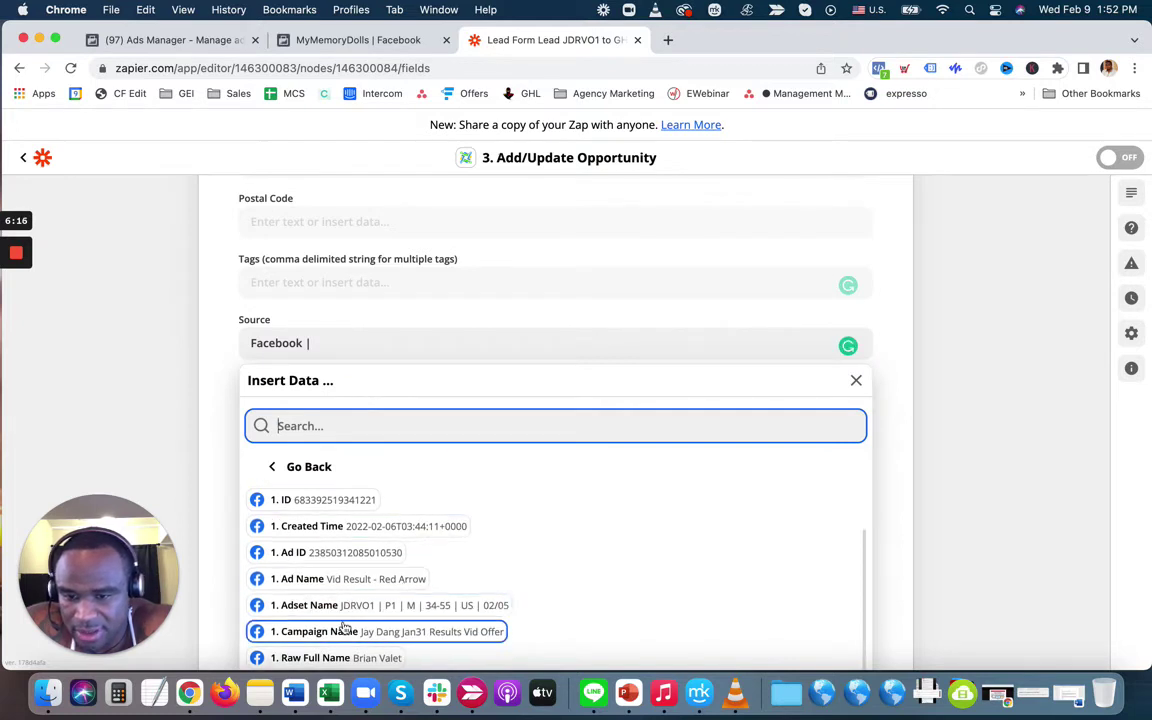
{"action": "left_click", "coordinate": [343, 634]}
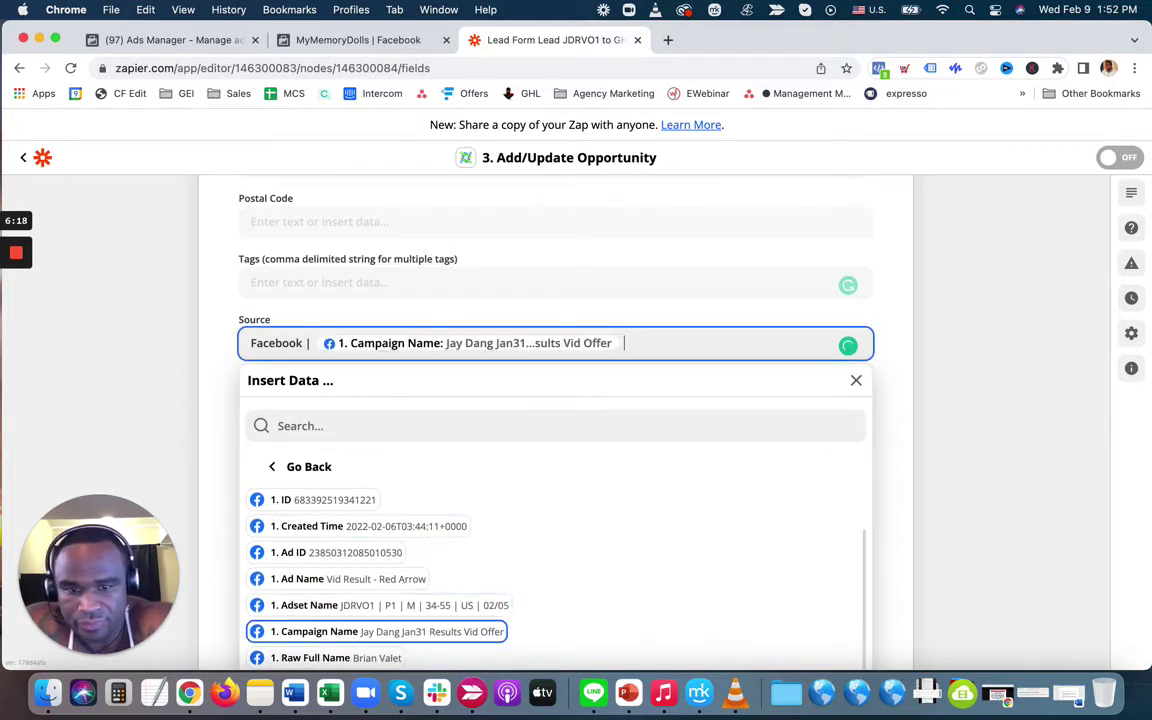
{"action": "type", "text": "|"}
{"action": "left_click", "coordinate": [357, 612]}
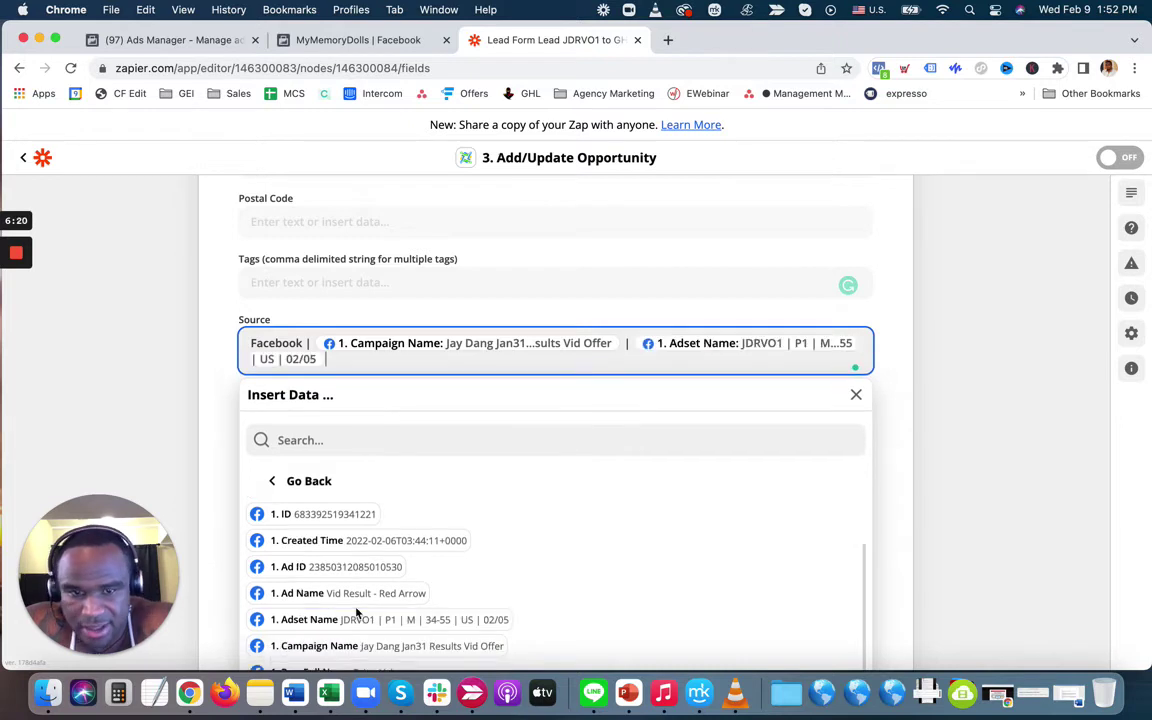
{"action": "type", "text": "|"}
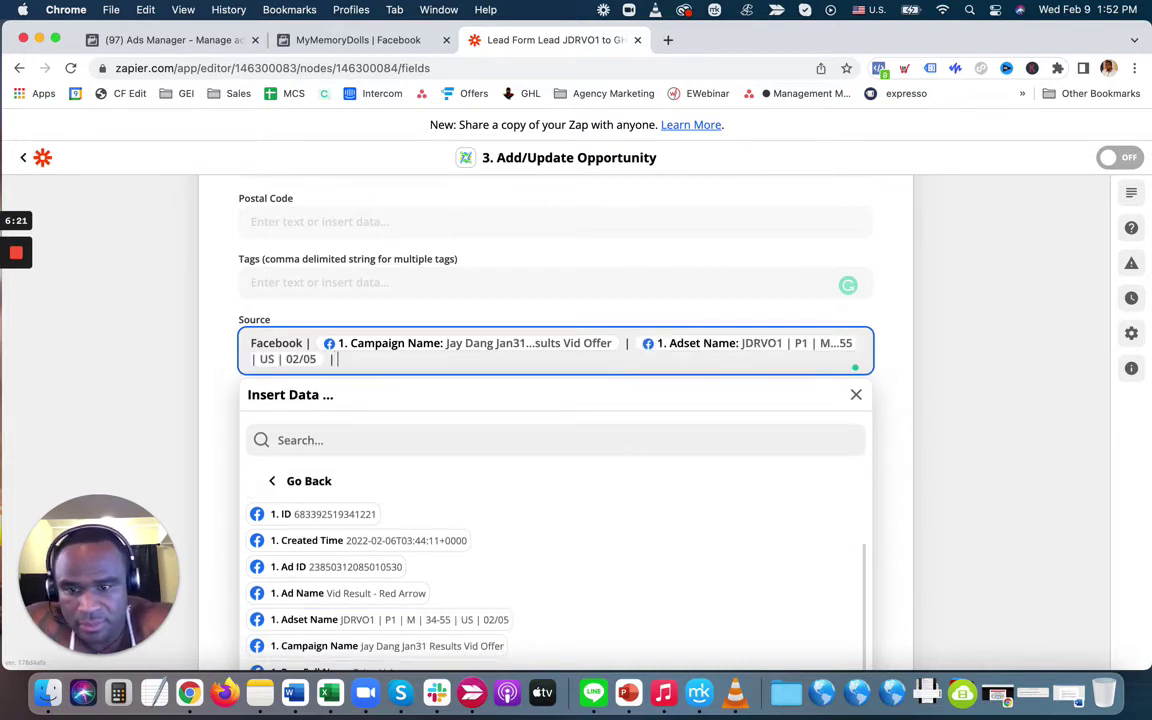
{"action": "left_click", "coordinate": [352, 598]}
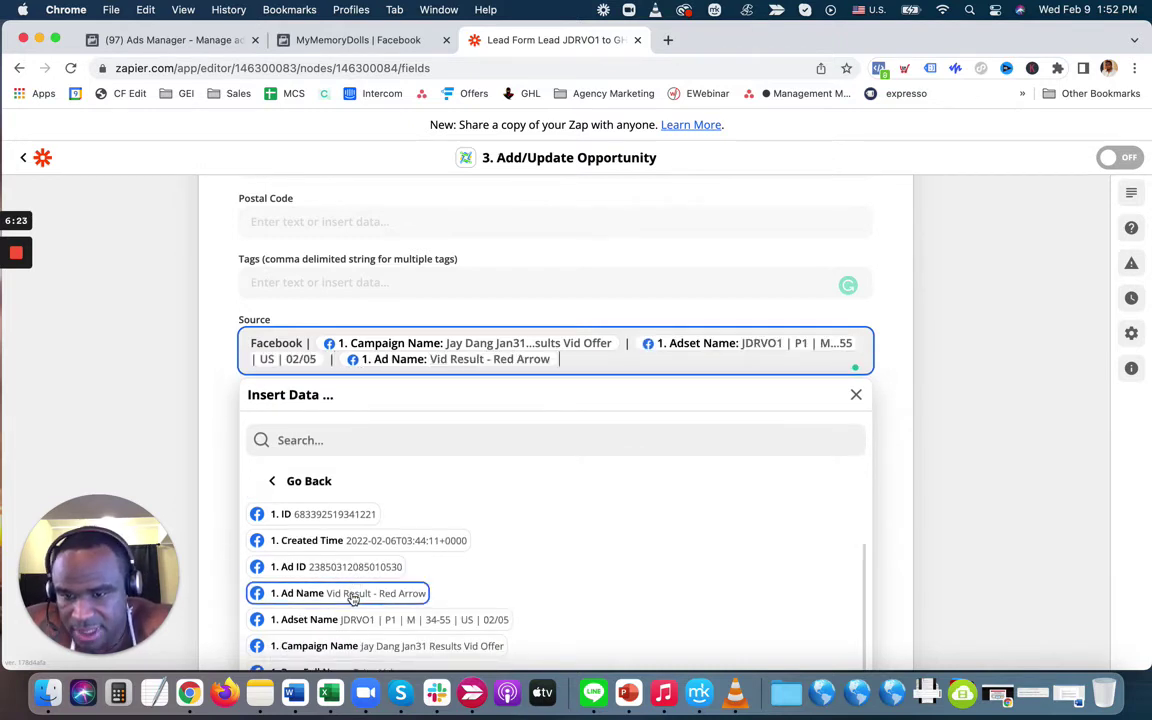
{"action": "left_click", "coordinate": [998, 484]}
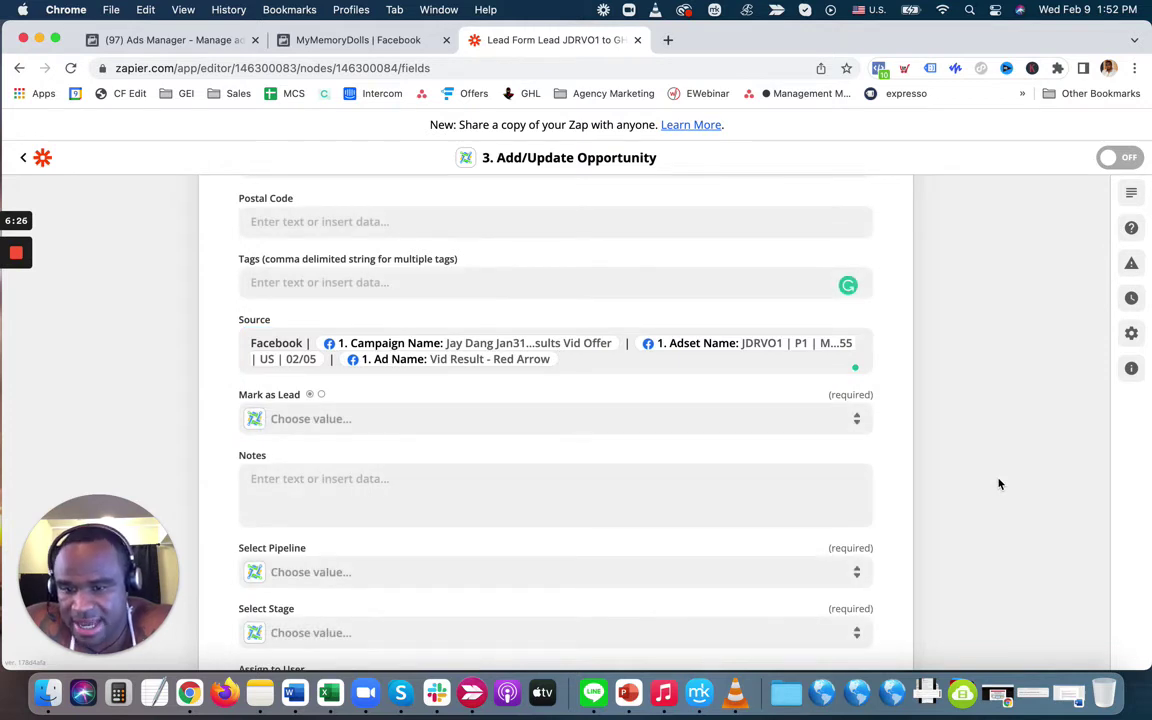
- Set Mark as Lead to True
{"action": "left_click", "coordinate": [609, 418]}
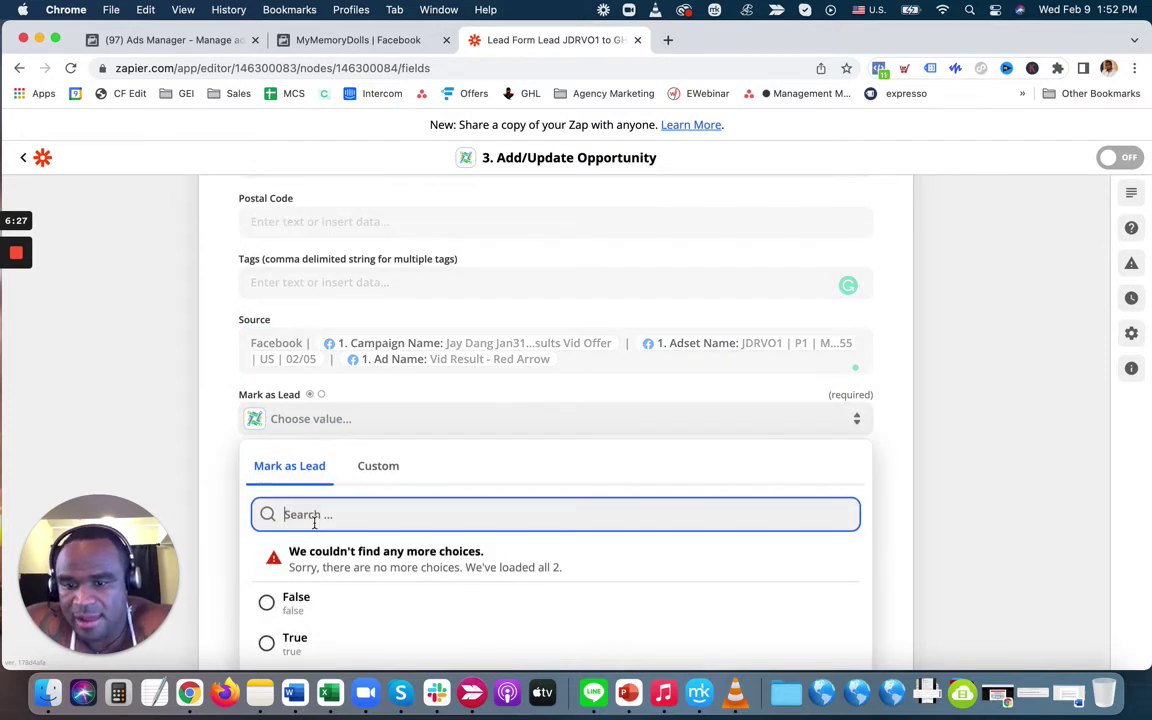
{"action": "left_click", "coordinate": [314, 605]}
{"action": "left_click", "coordinate": [324, 418]}
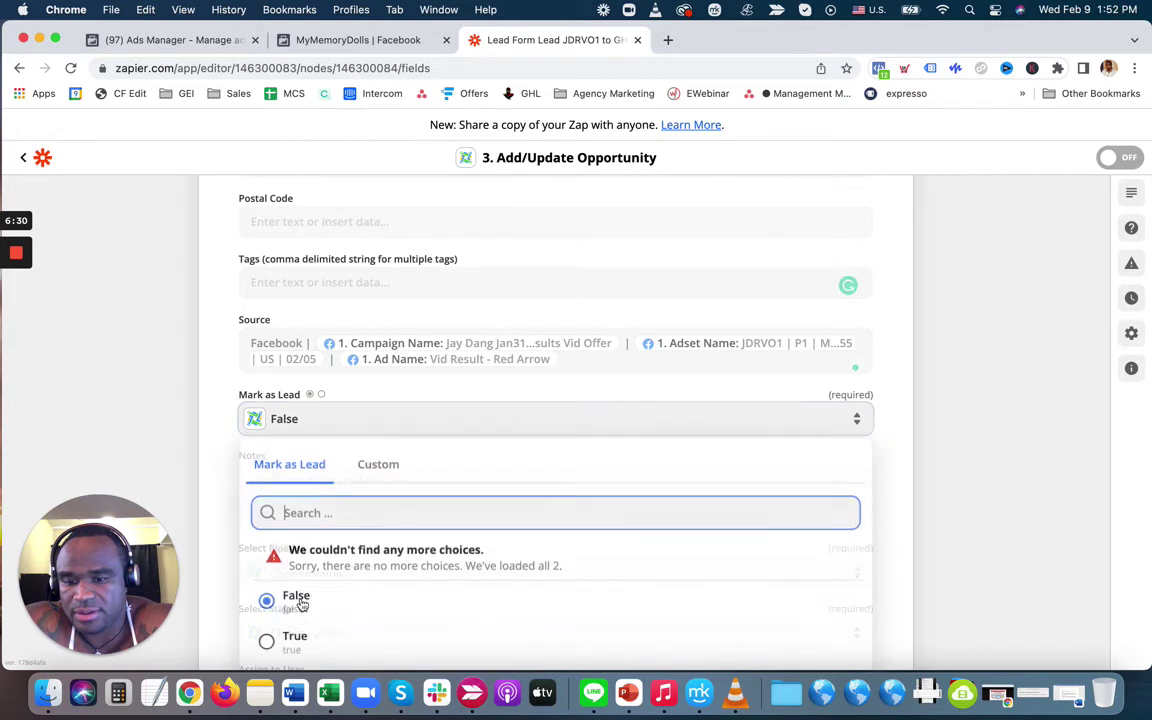
{"action": "left_click", "coordinate": [291, 641]}
{"action": "scroll", "coordinate": [906, 405], "scroll_direction": "down", "scroll_amount": 1}
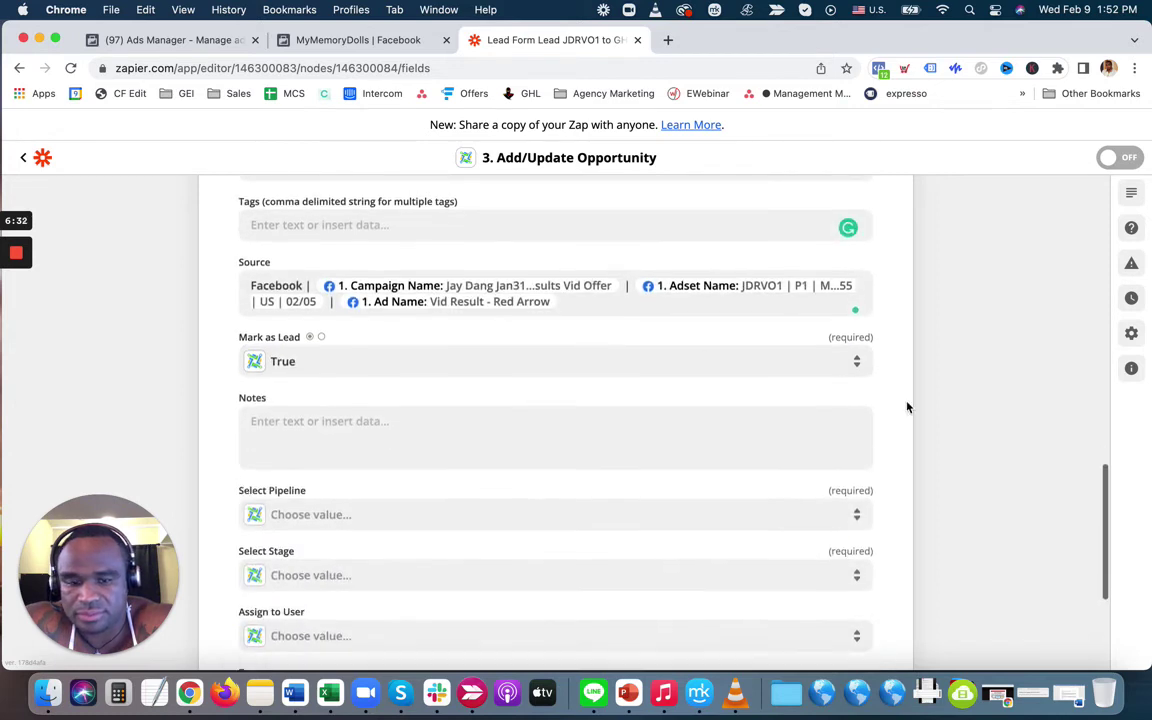
- Browse all Facebook Lead Ads data available for the Notes field, and close the list without inserting anything
{"action": "scroll", "coordinate": [759, 399], "scroll_direction": "down", "scroll_amount": 1}
{"action": "left_click", "coordinate": [738, 373]}
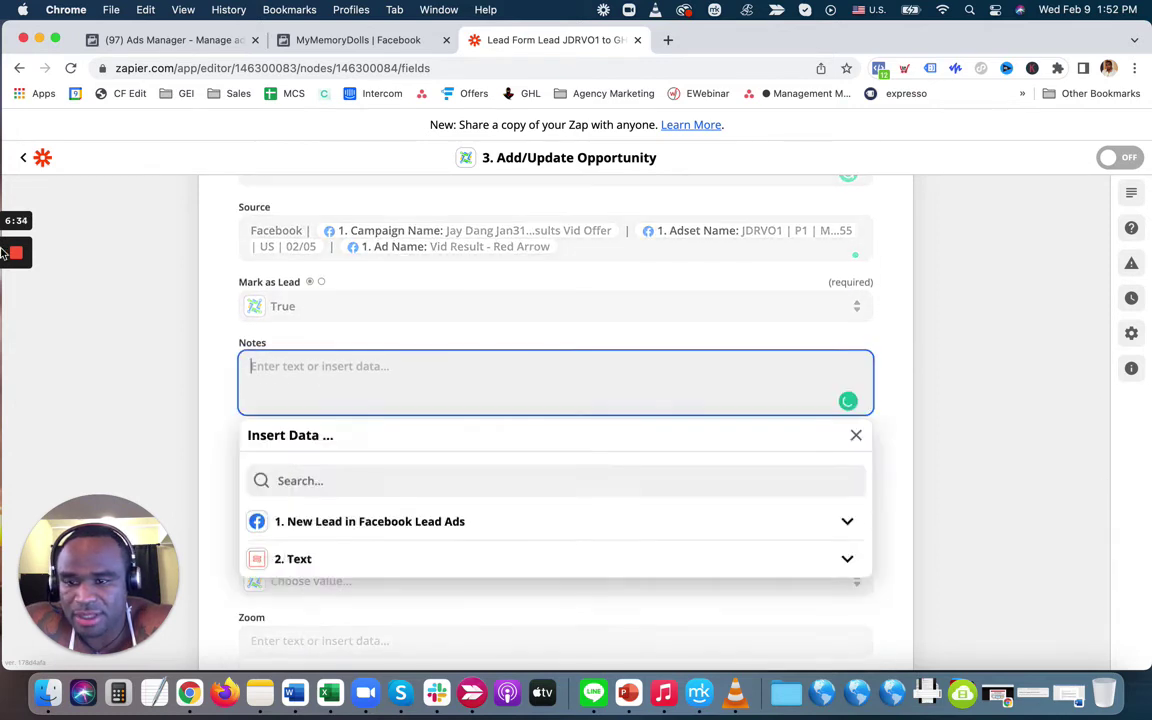
{"action": "left_click", "coordinate": [317, 524]}
{"action": "scroll", "coordinate": [456, 510], "scroll_direction": "down", "scroll_amount": 1}
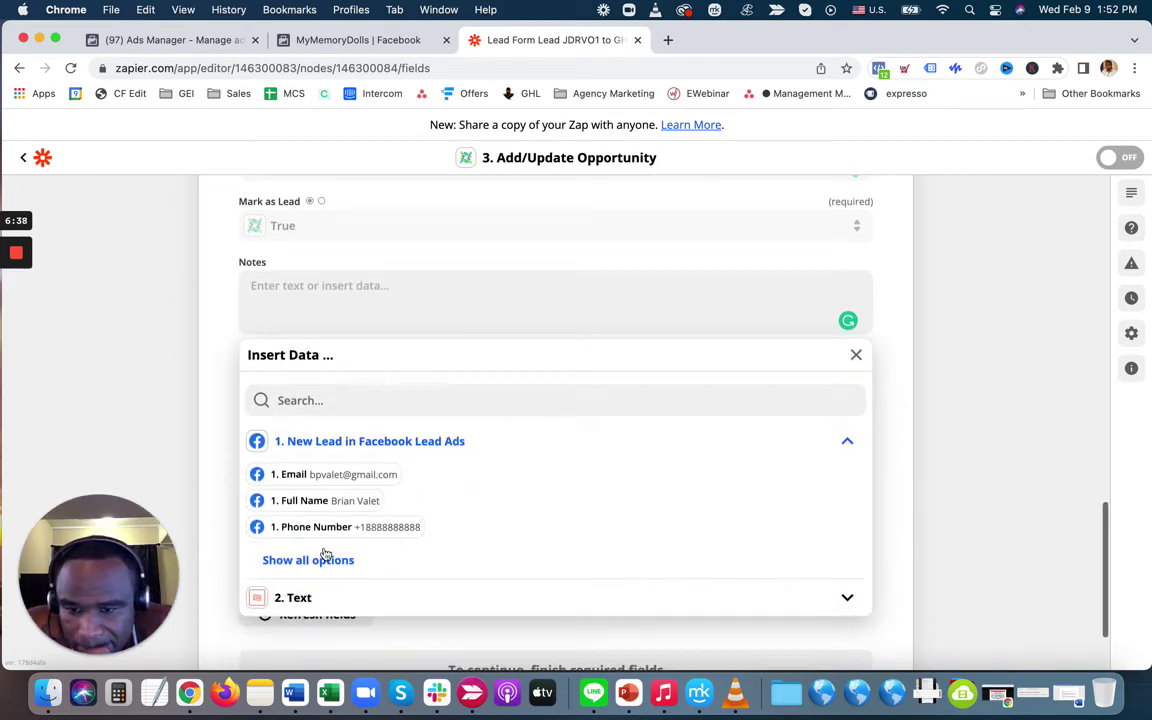
{"action": "left_click", "coordinate": [321, 561]}
{"action": "scroll", "coordinate": [473, 509], "scroll_direction": "down", "scroll_amount": 3}
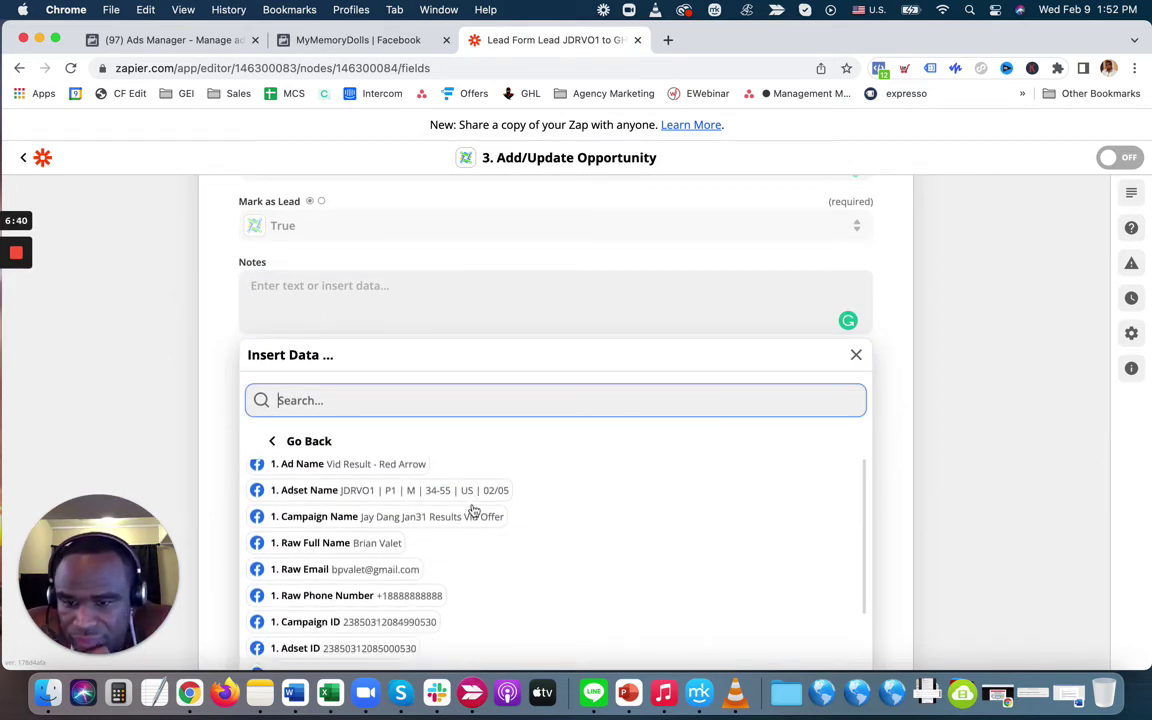
{"action": "scroll", "coordinate": [473, 509], "scroll_direction": "down", "scroll_amount": 1}
{"action": "scroll", "coordinate": [473, 509], "scroll_direction": "up", "scroll_amount": 2}
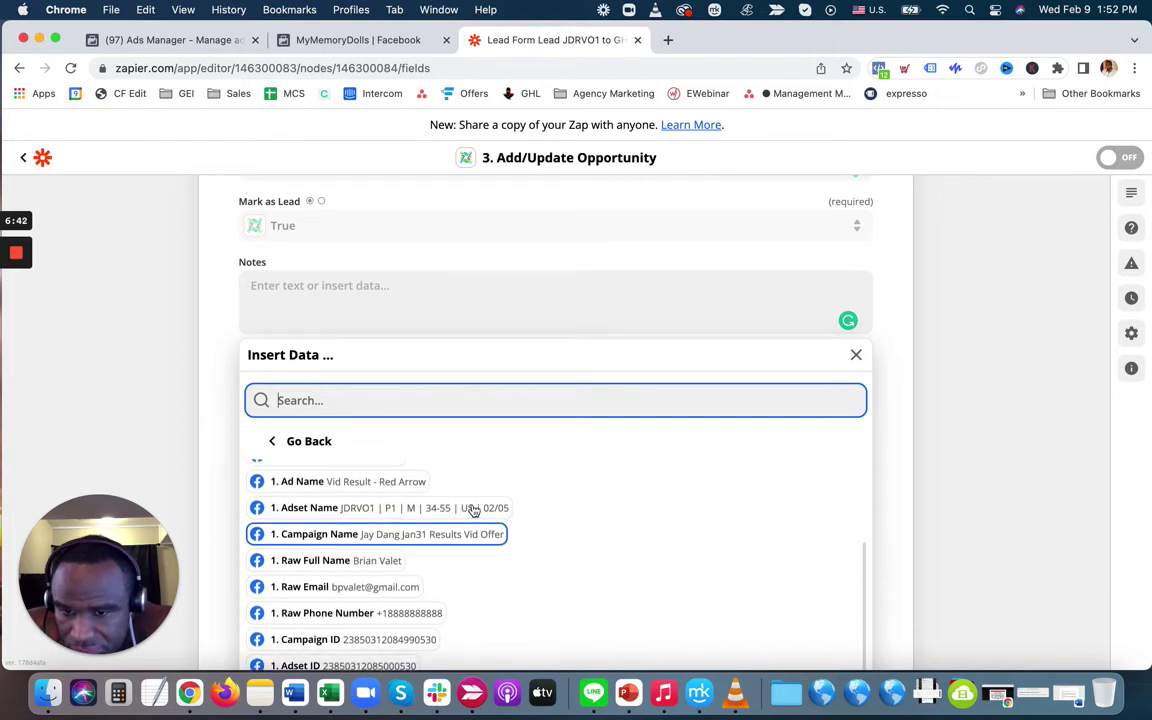
{"action": "scroll", "coordinate": [473, 510], "scroll_direction": "down", "scroll_amount": 2}
{"action": "scroll", "coordinate": [473, 510], "scroll_direction": "down", "scroll_amount": 1}
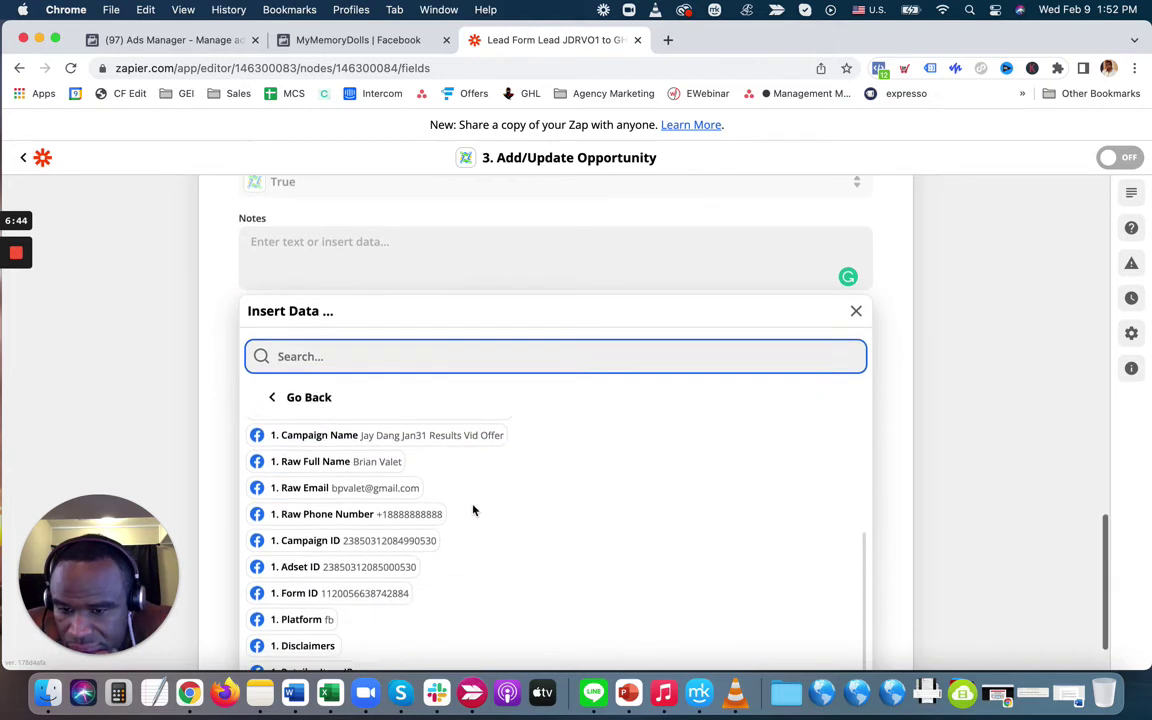
{"action": "scroll", "coordinate": [472, 510], "scroll_direction": "down", "scroll_amount": 1}
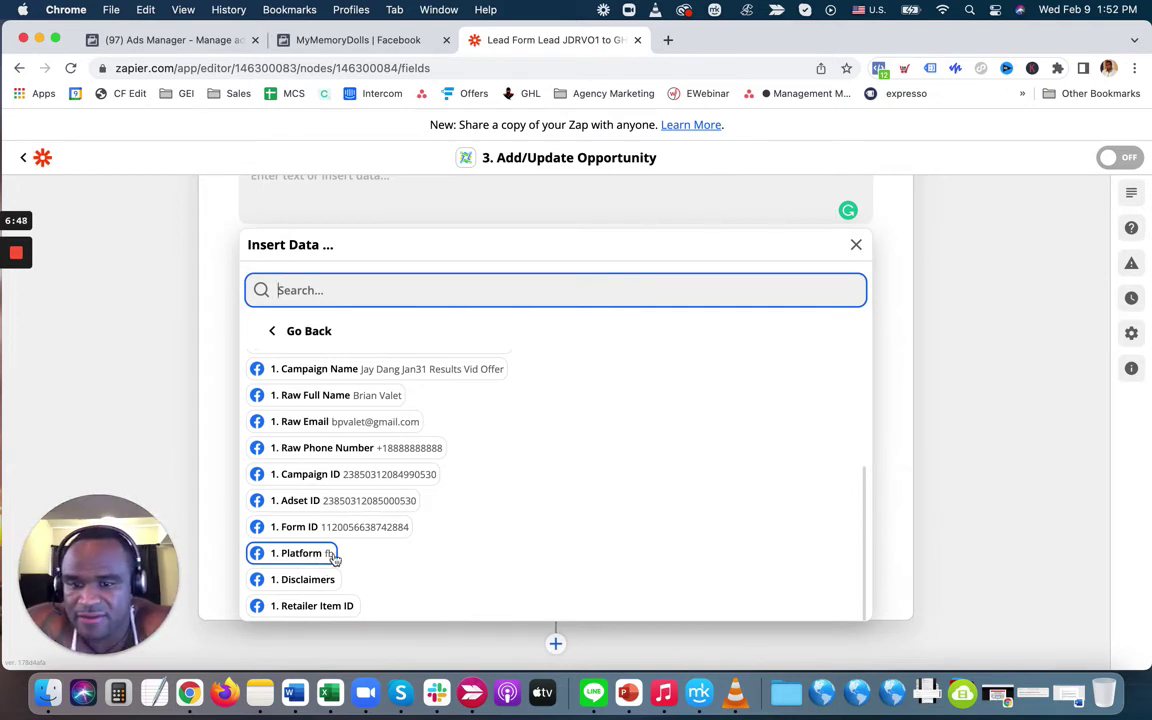
{"action": "scroll", "coordinate": [600, 481], "scroll_direction": "up", "scroll_amount": 4}
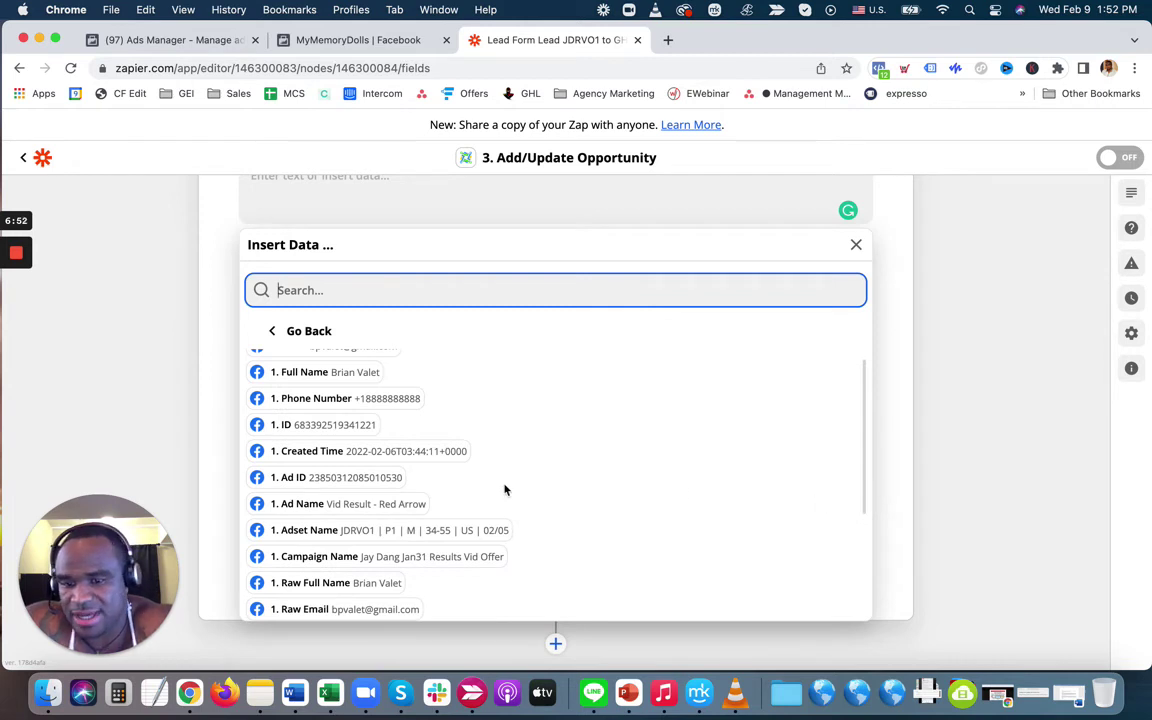
{"action": "scroll", "coordinate": [504, 489], "scroll_direction": "up", "scroll_amount": 1}
{"action": "left_click", "coordinate": [925, 459]}
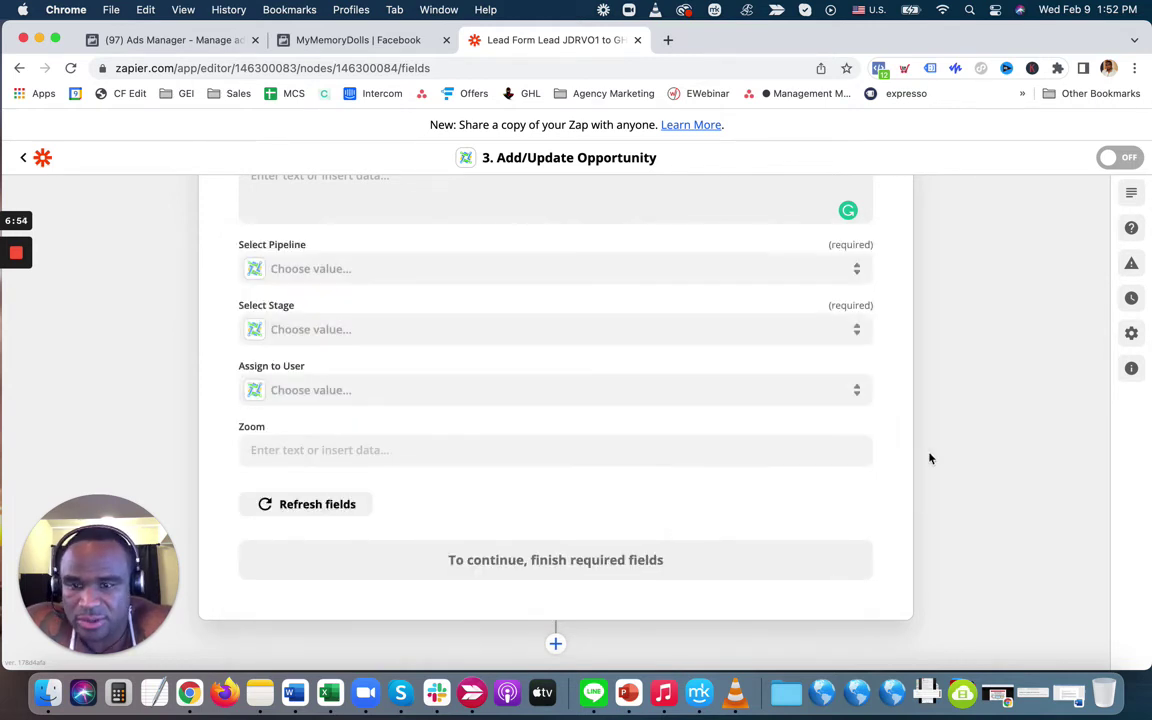
- Select Lead Form as the opportunity's pipeline
{"action": "scroll", "coordinate": [518, 386], "scroll_direction": "up", "scroll_amount": 1}
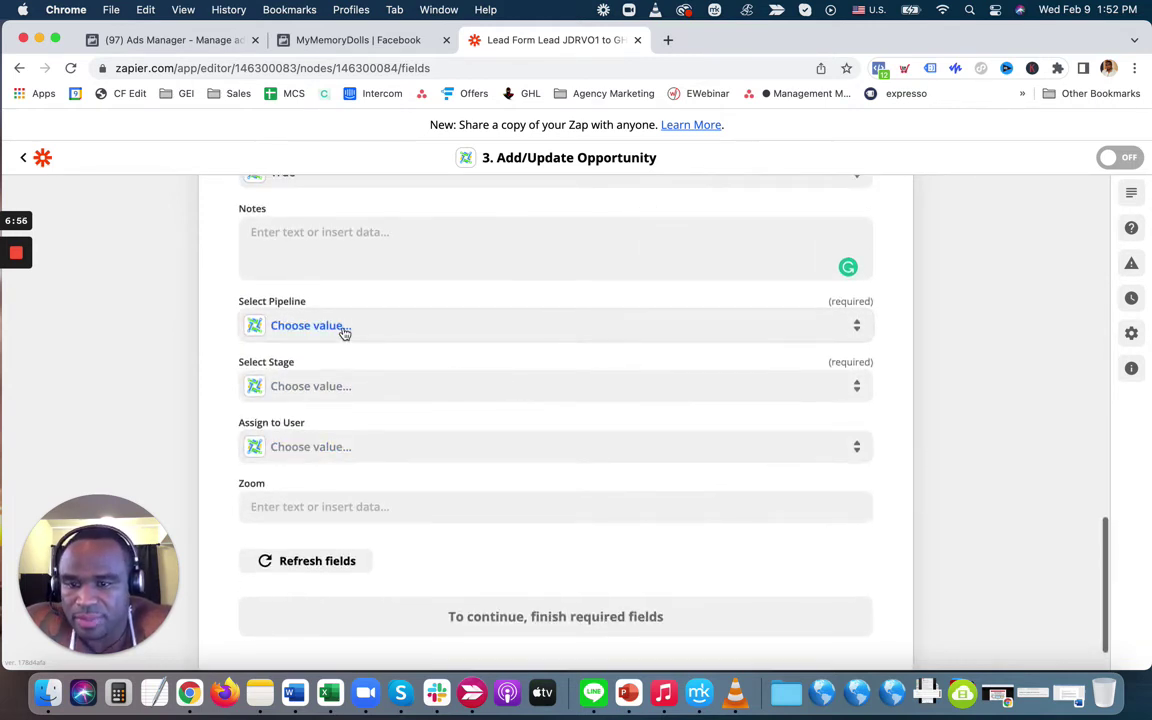
{"action": "left_click", "coordinate": [342, 328]}
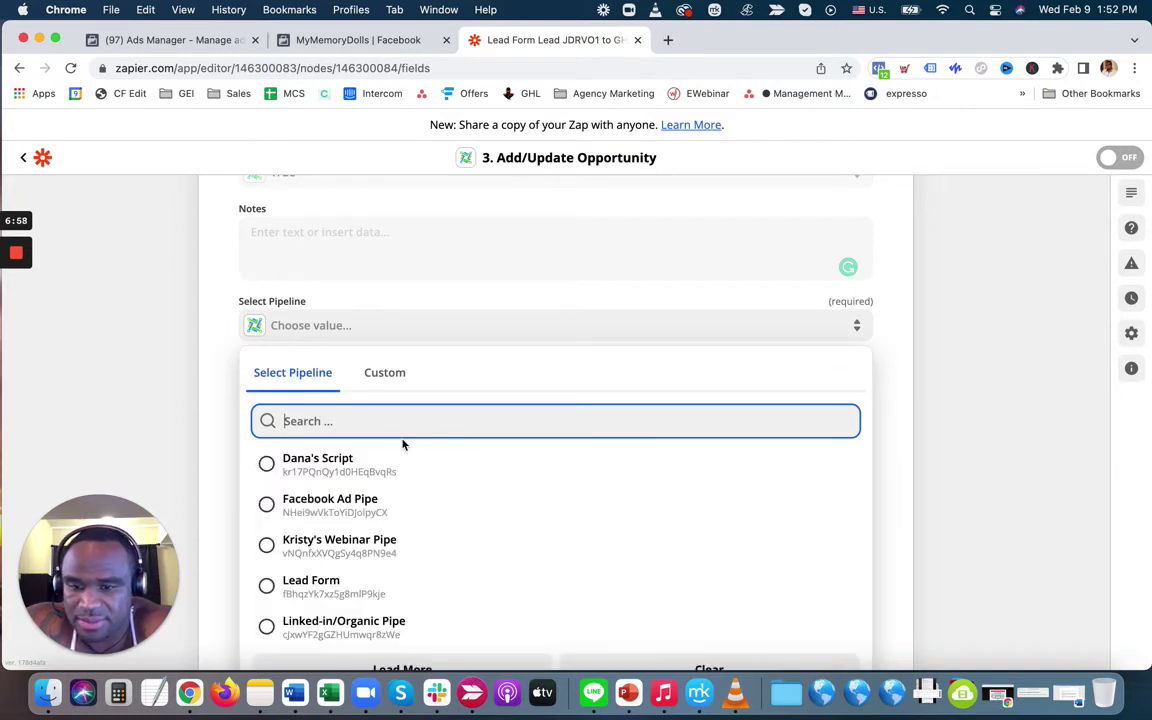
{"action": "left_click", "coordinate": [316, 587]}
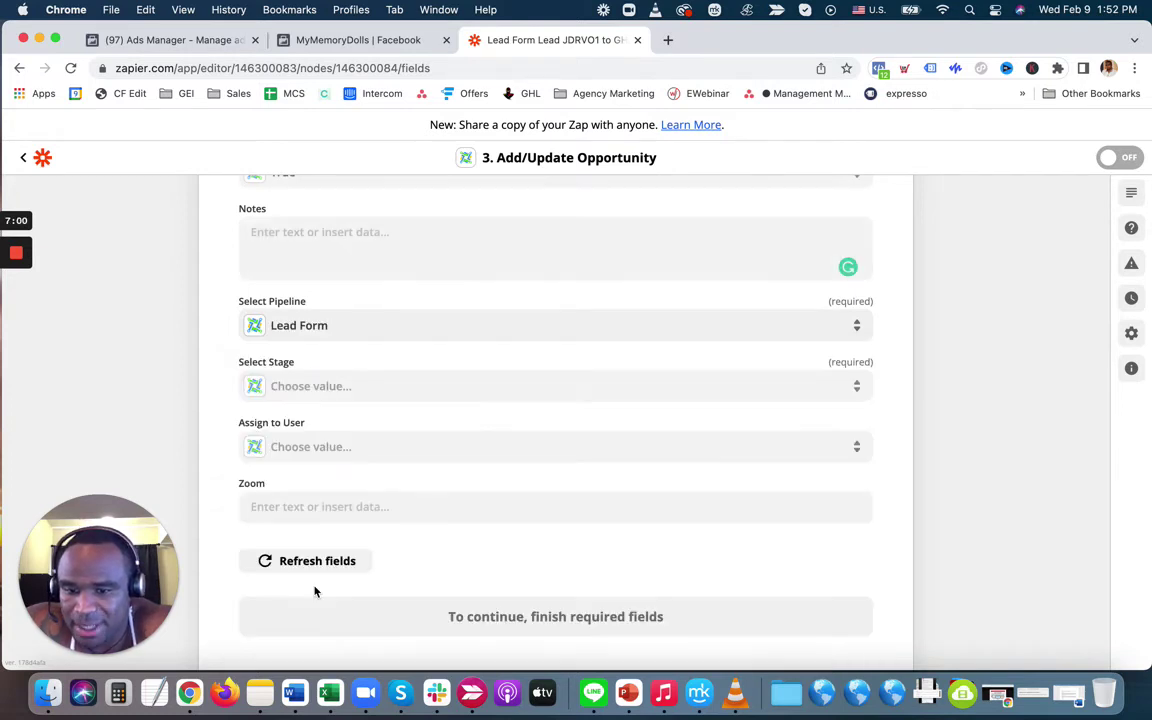
- Set the opportunity's stage to Lead, assign it to the first user in the list, and complete the action setup
{"action": "left_click", "coordinate": [350, 387]}
{"action": "left_click", "coordinate": [299, 518]}
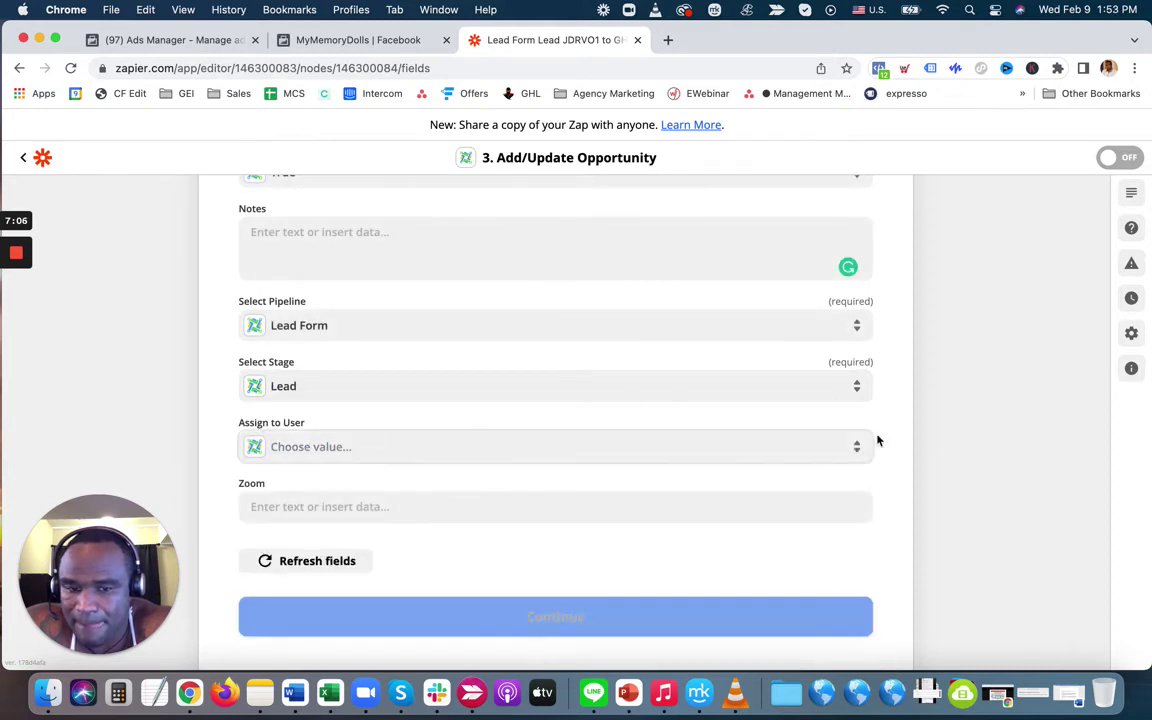
{"action": "scroll", "coordinate": [877, 440], "scroll_direction": "down", "scroll_amount": 2}
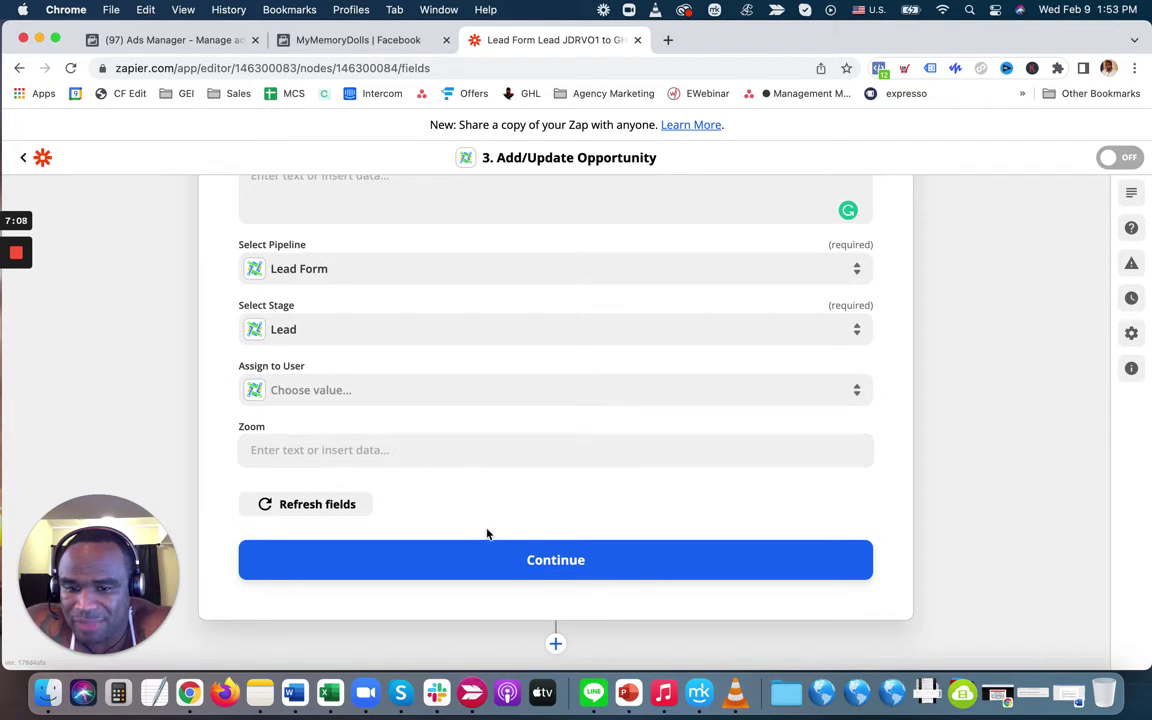
{"action": "left_click", "coordinate": [297, 392]}
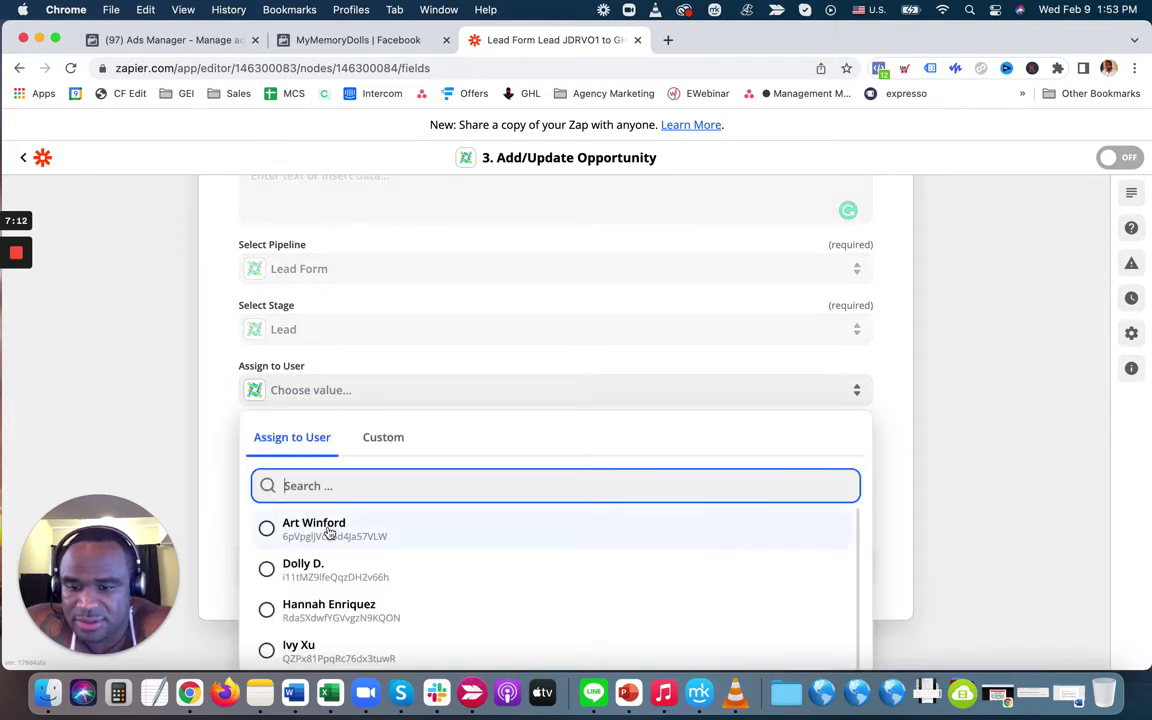
{"action": "left_click", "coordinate": [325, 528]}
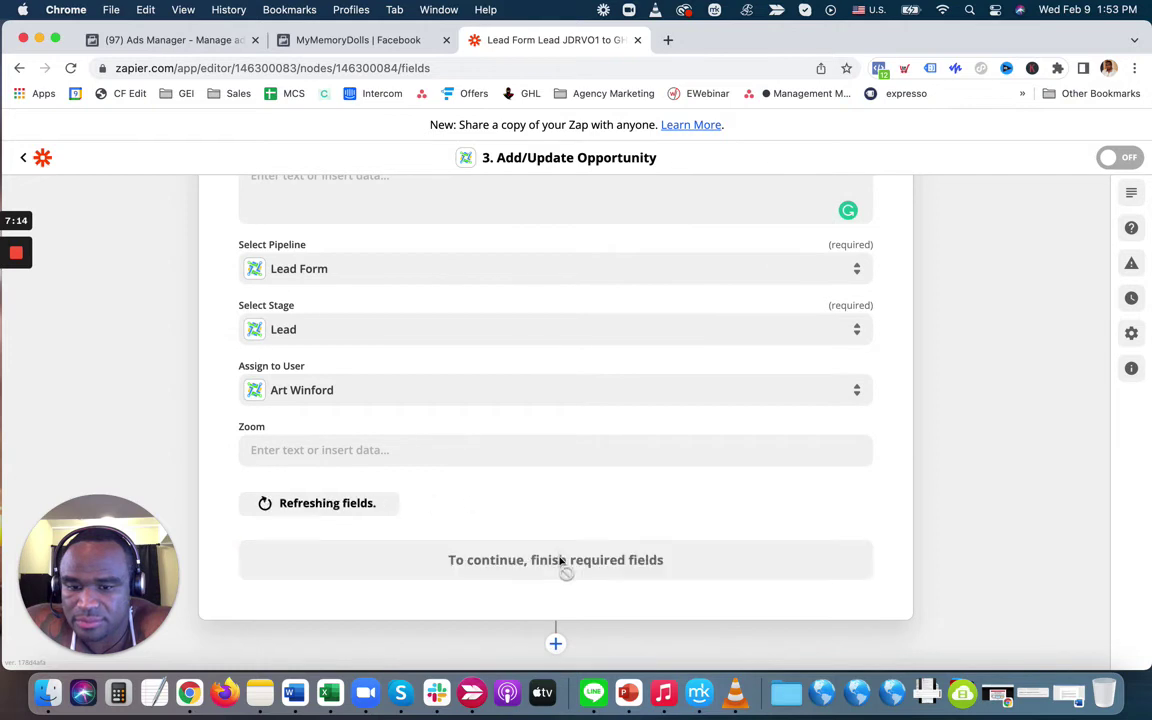
{"action": "left_click", "coordinate": [620, 558]}
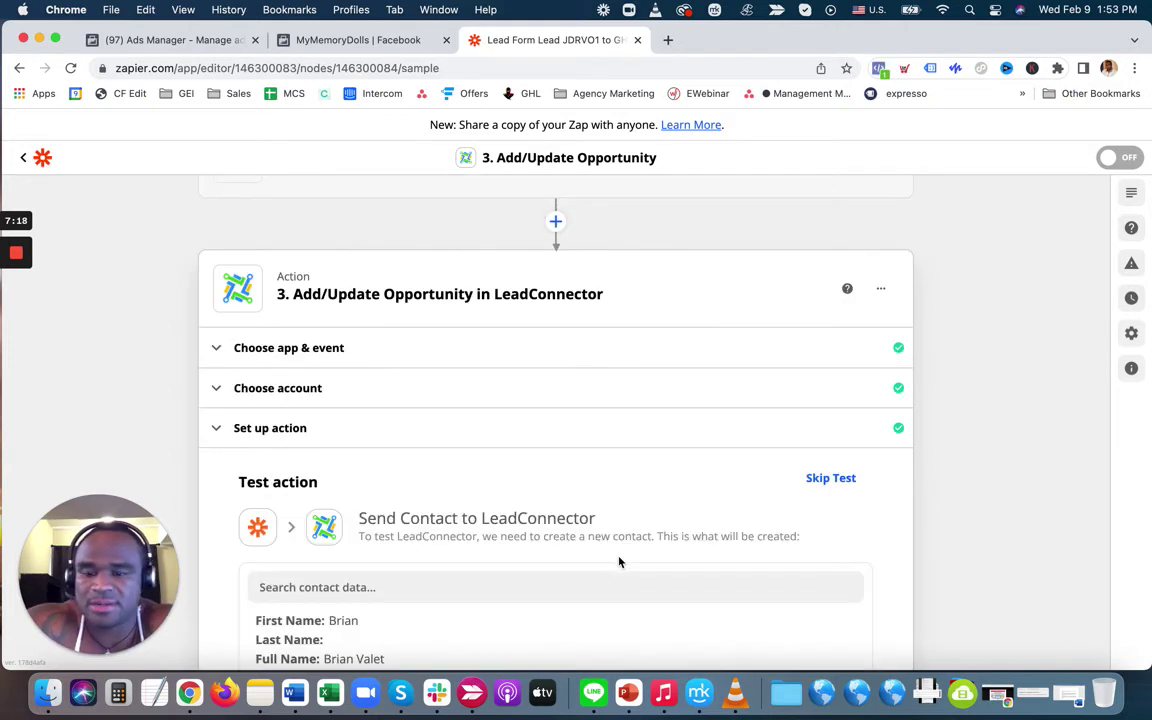
- Review the sample contact data, test the Add/Update Opportunity action by sending it to LeadConnector, and close the action
{"action": "scroll", "coordinate": [619, 562], "scroll_direction": "down", "scroll_amount": 3}
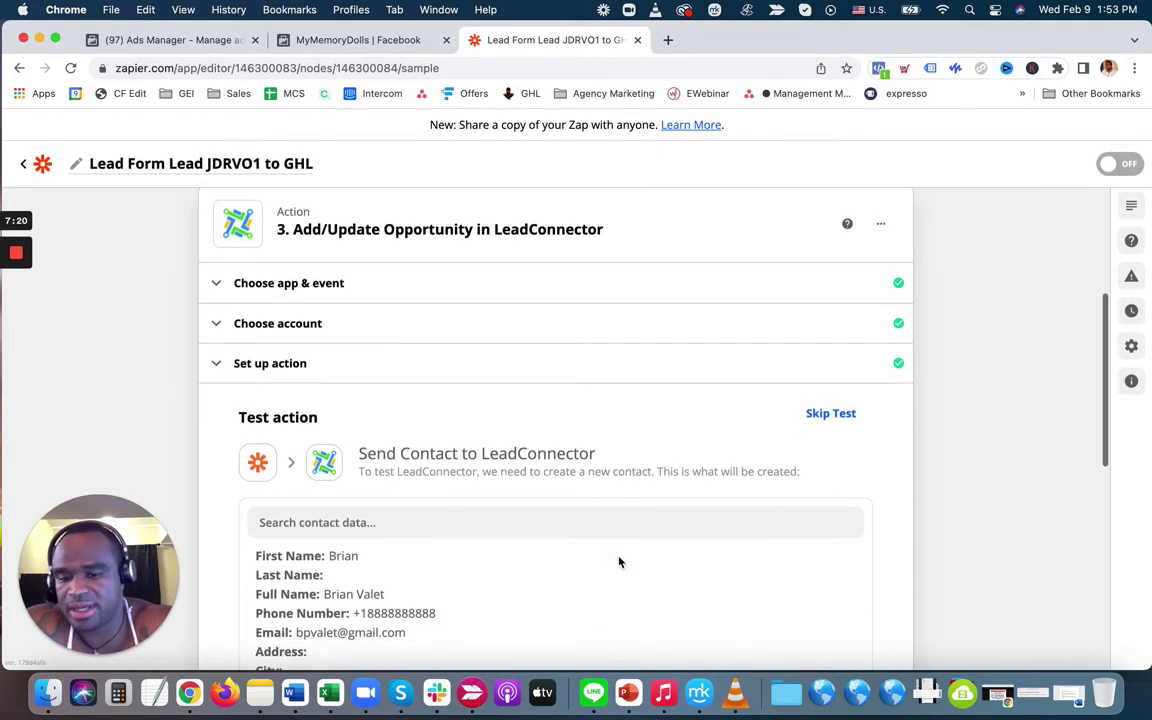
{"action": "scroll", "coordinate": [982, 517], "scroll_direction": "down", "scroll_amount": 2}
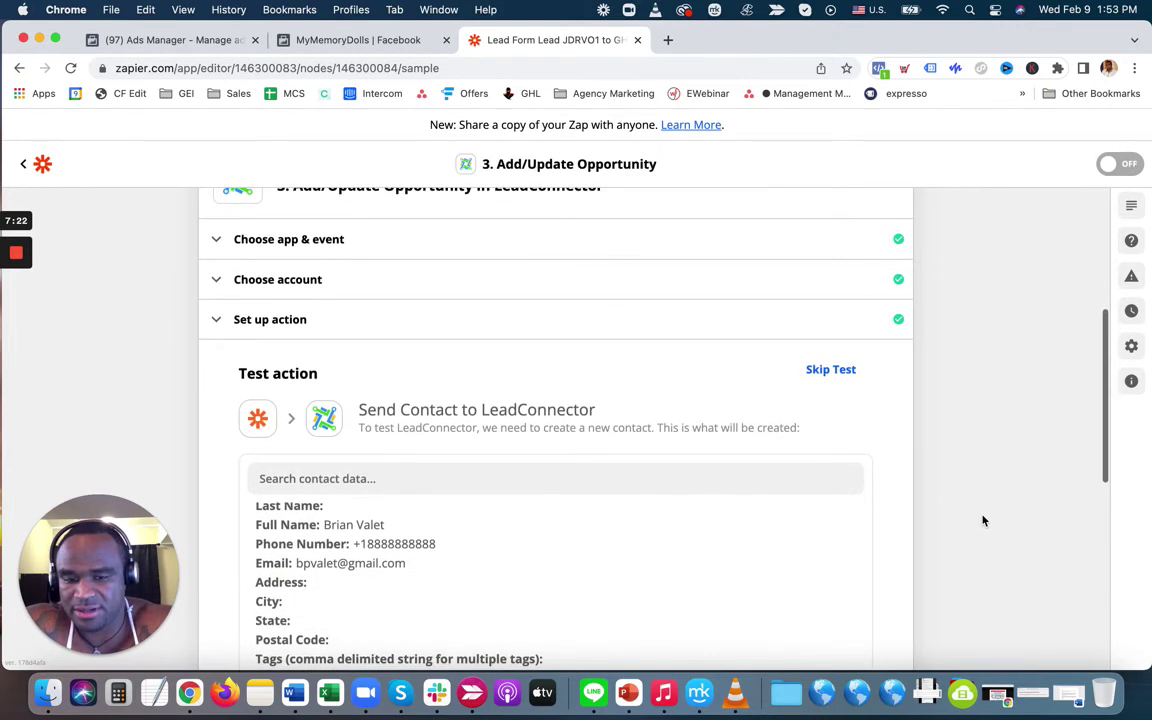
{"action": "scroll", "coordinate": [871, 427], "scroll_direction": "down", "scroll_amount": 10}
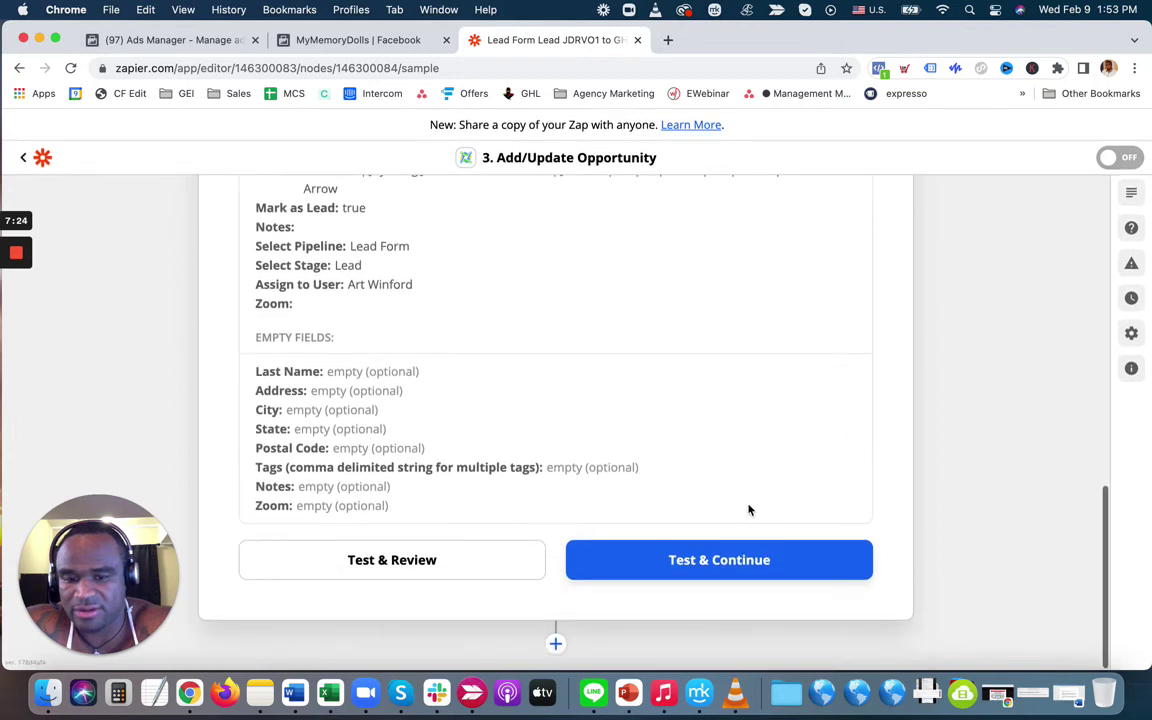
{"action": "left_click", "coordinate": [706, 563]}
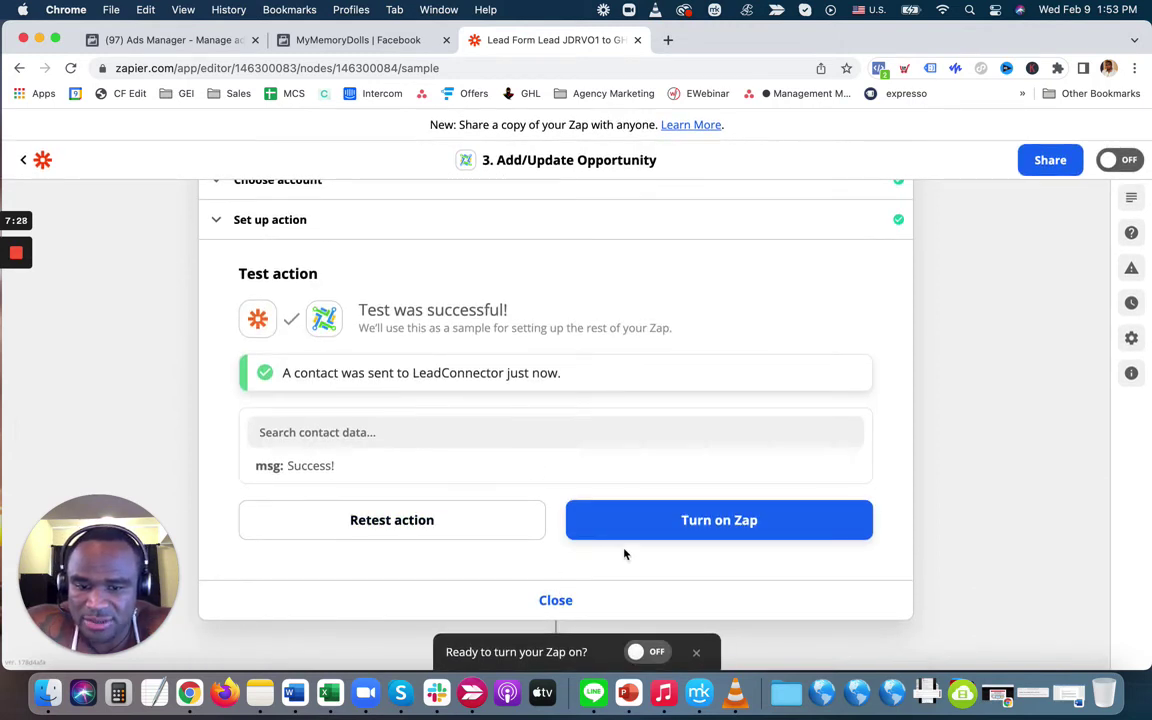
{"action": "left_click", "coordinate": [554, 599]}
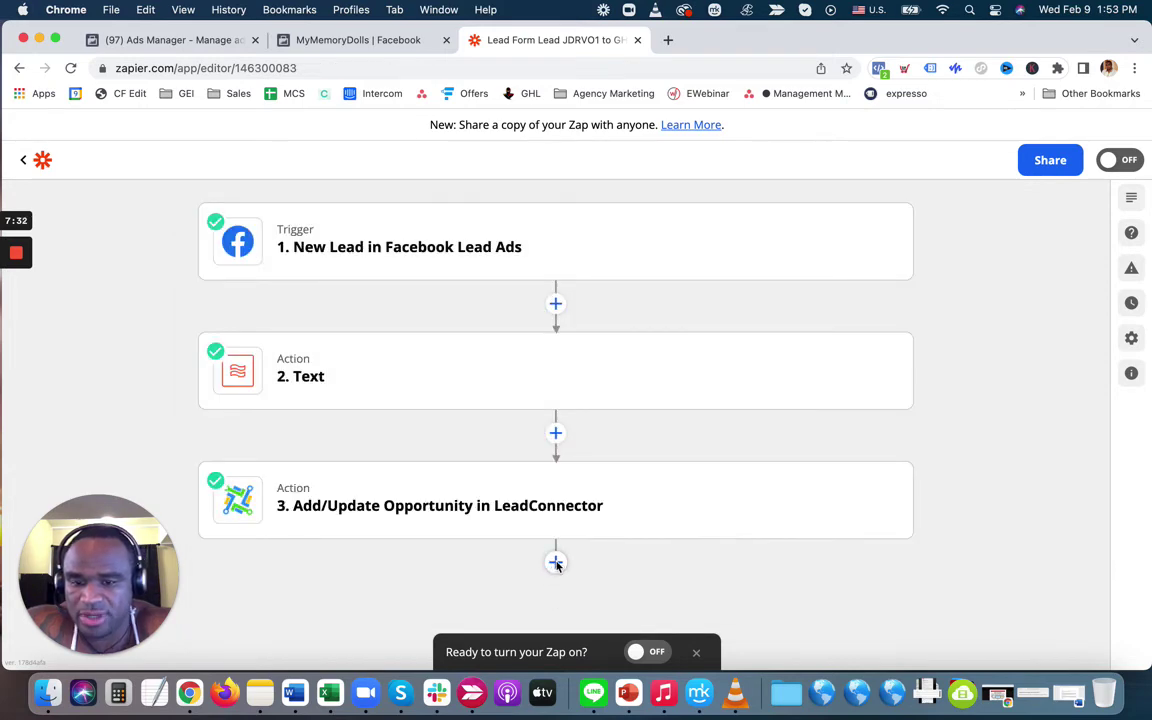
- Add an Intercom action after the LeadConnector opportunity action
{"action": "left_click", "coordinate": [555, 560]}
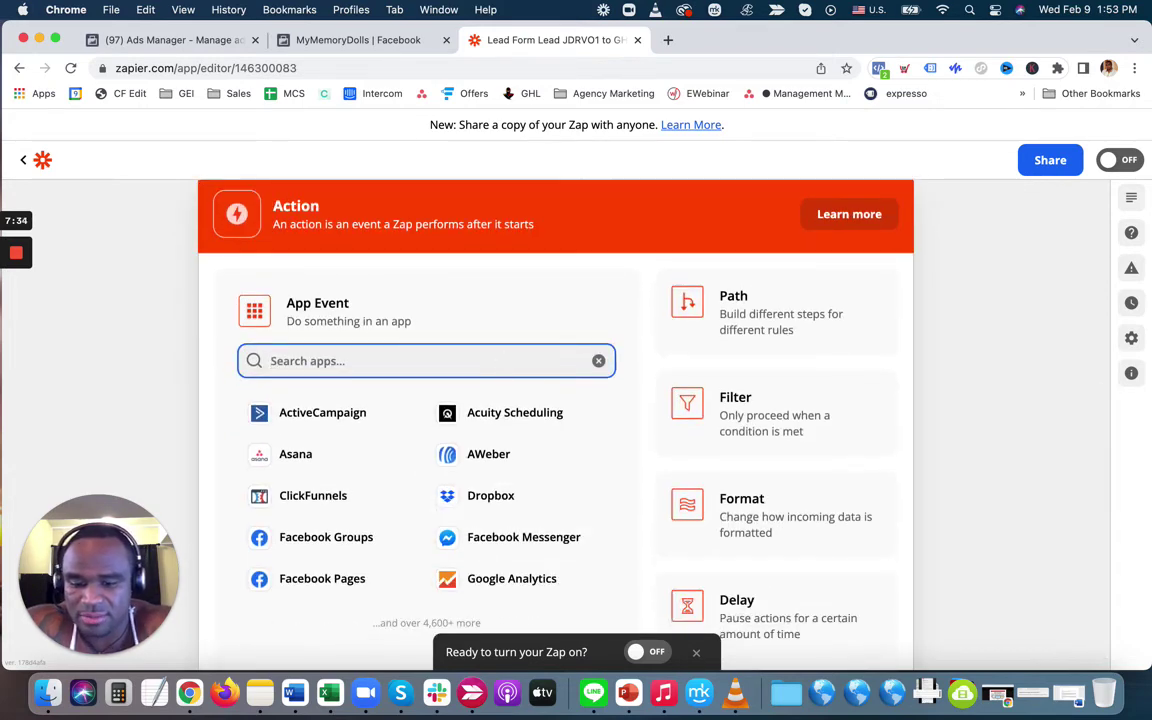
{"action": "type", "text": "inter"}
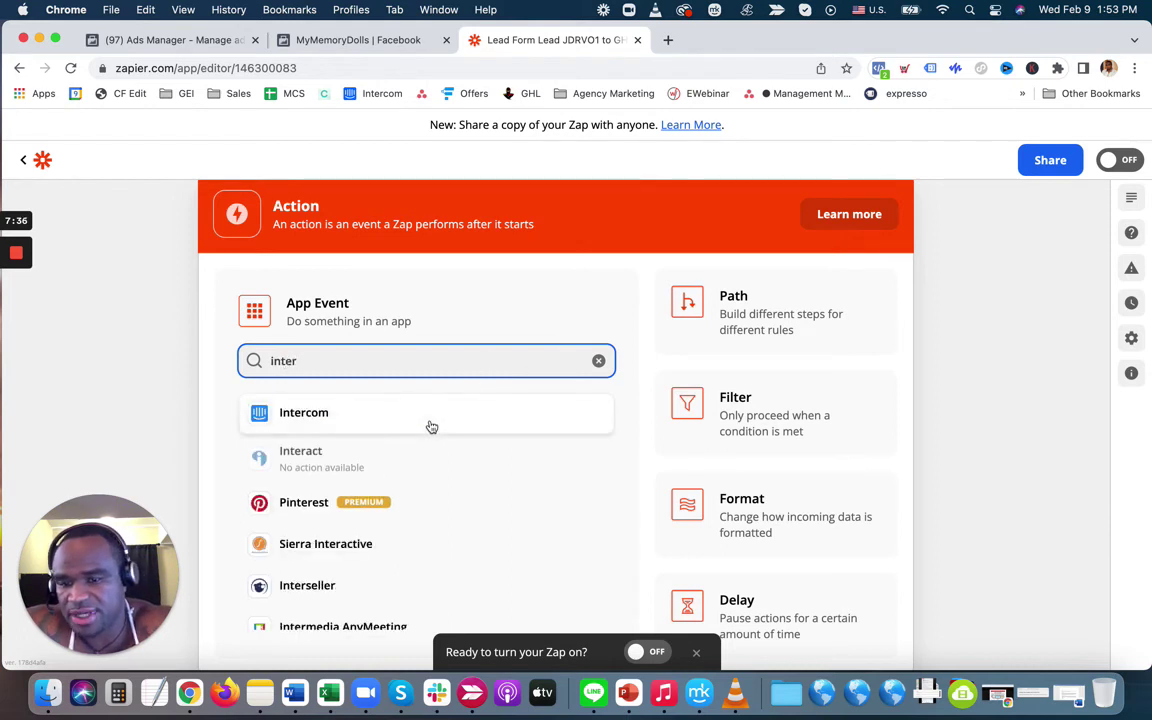
{"action": "left_click", "coordinate": [430, 413]}
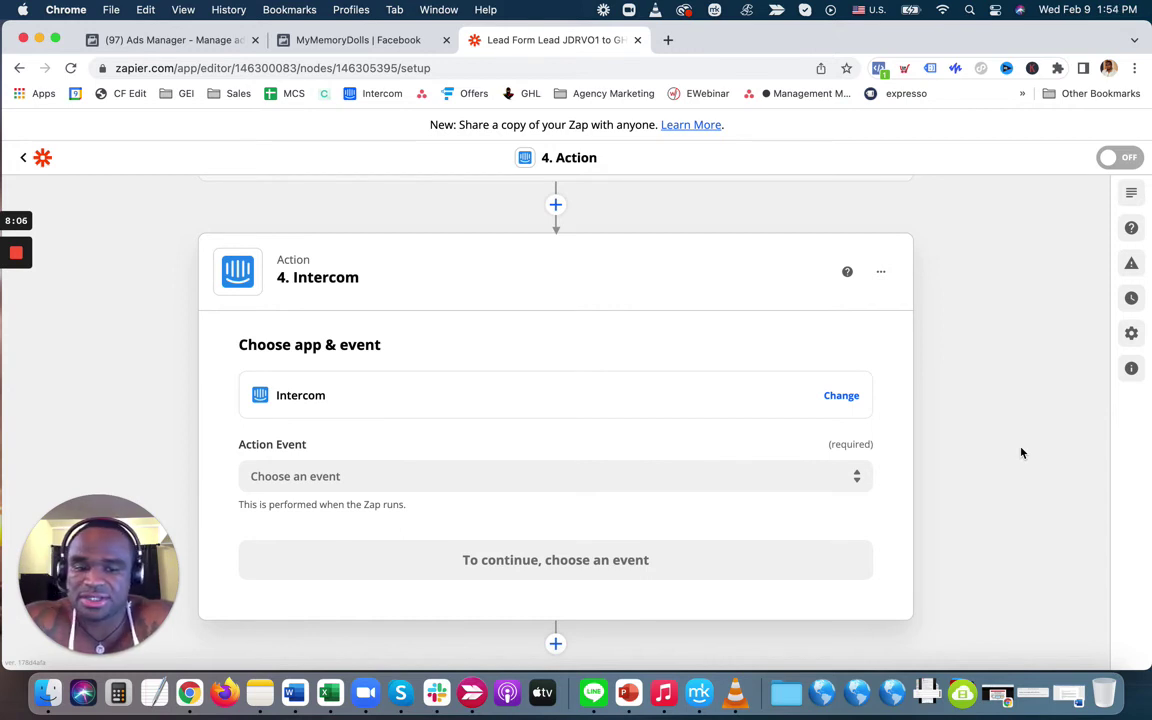
- Choose Create User as the Intercom action event and continue to the account selection
{"action": "left_click", "coordinate": [400, 476]}
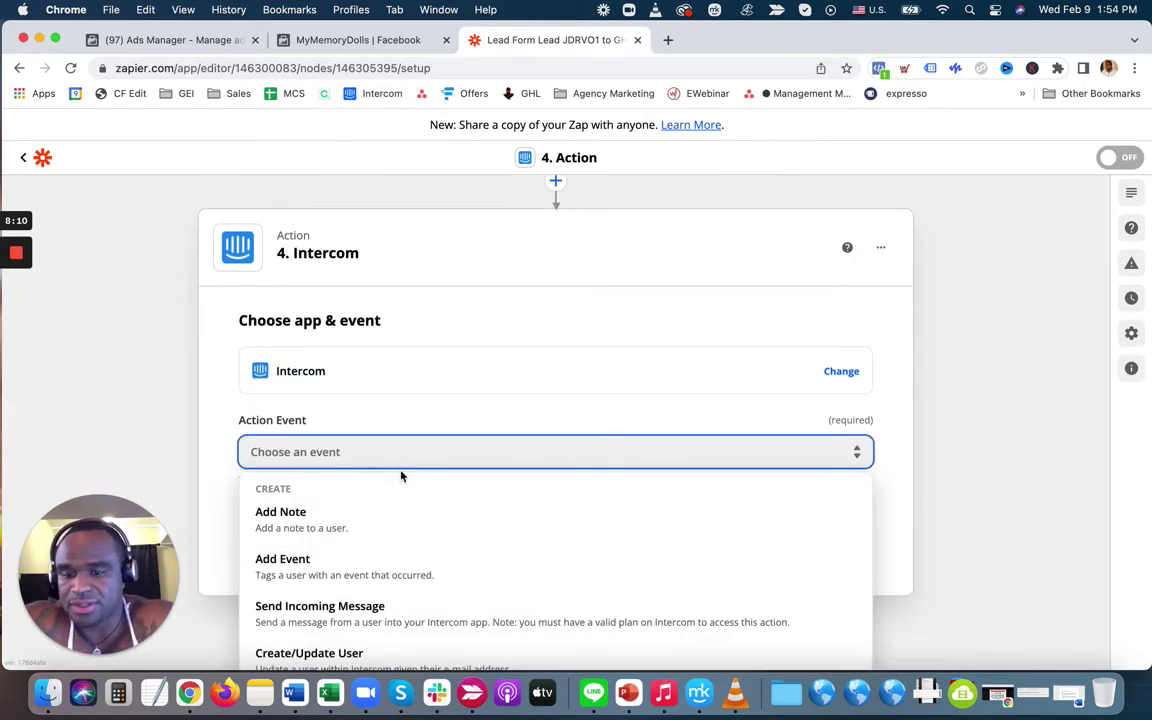
{"action": "scroll", "coordinate": [436, 582], "scroll_direction": "down", "scroll_amount": 3}
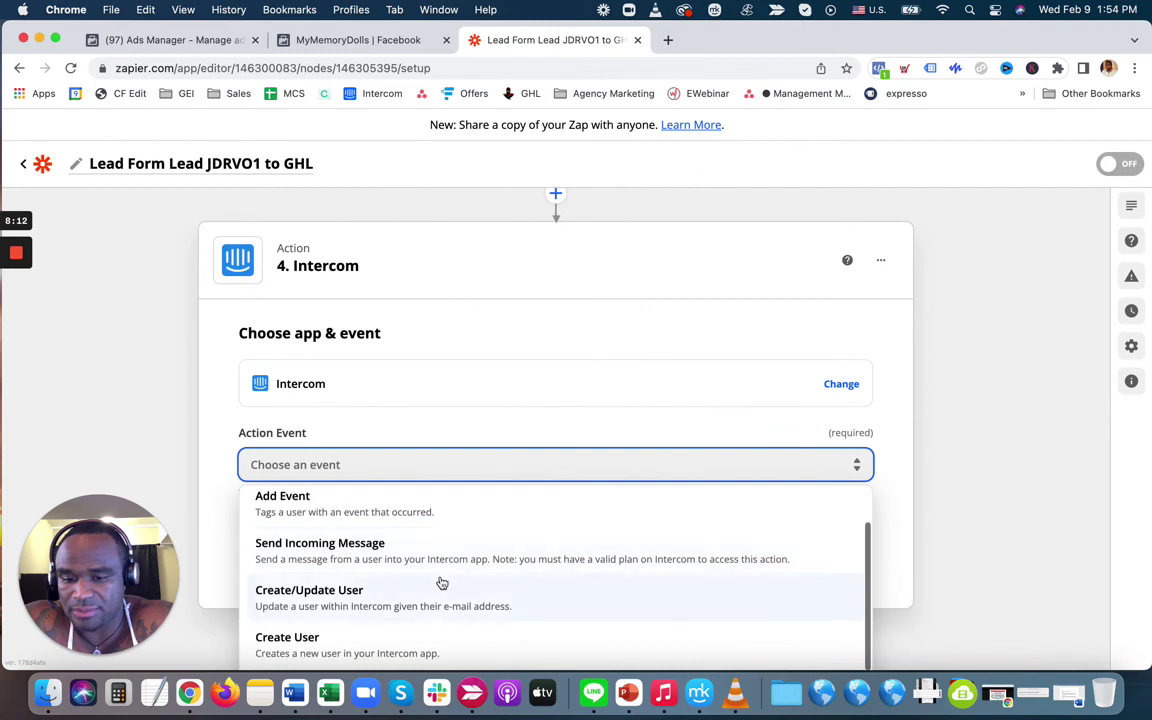
{"action": "scroll", "coordinate": [933, 569], "scroll_direction": "down", "scroll_amount": 2}
{"action": "scroll", "coordinate": [933, 569], "scroll_direction": "down", "scroll_amount": 1}
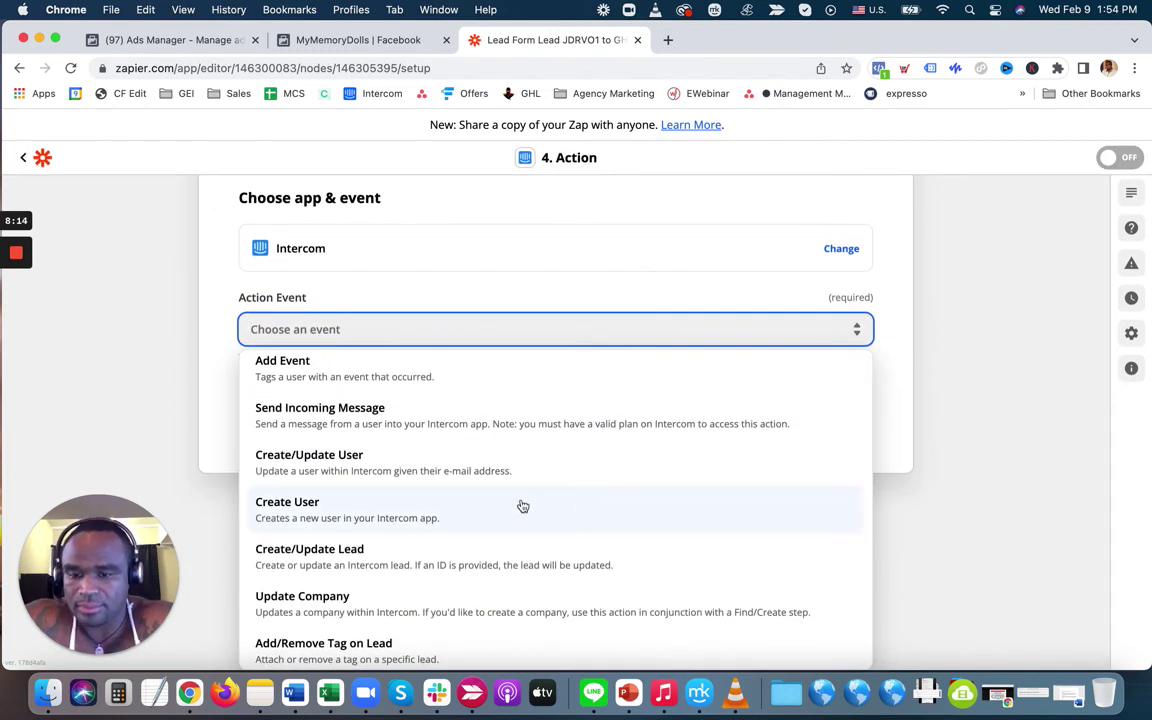
{"action": "scroll", "coordinate": [443, 521], "scroll_direction": "down", "scroll_amount": 1}
{"action": "scroll", "coordinate": [443, 522], "scroll_direction": "down", "scroll_amount": 3}
{"action": "scroll", "coordinate": [443, 522], "scroll_direction": "up", "scroll_amount": 1}
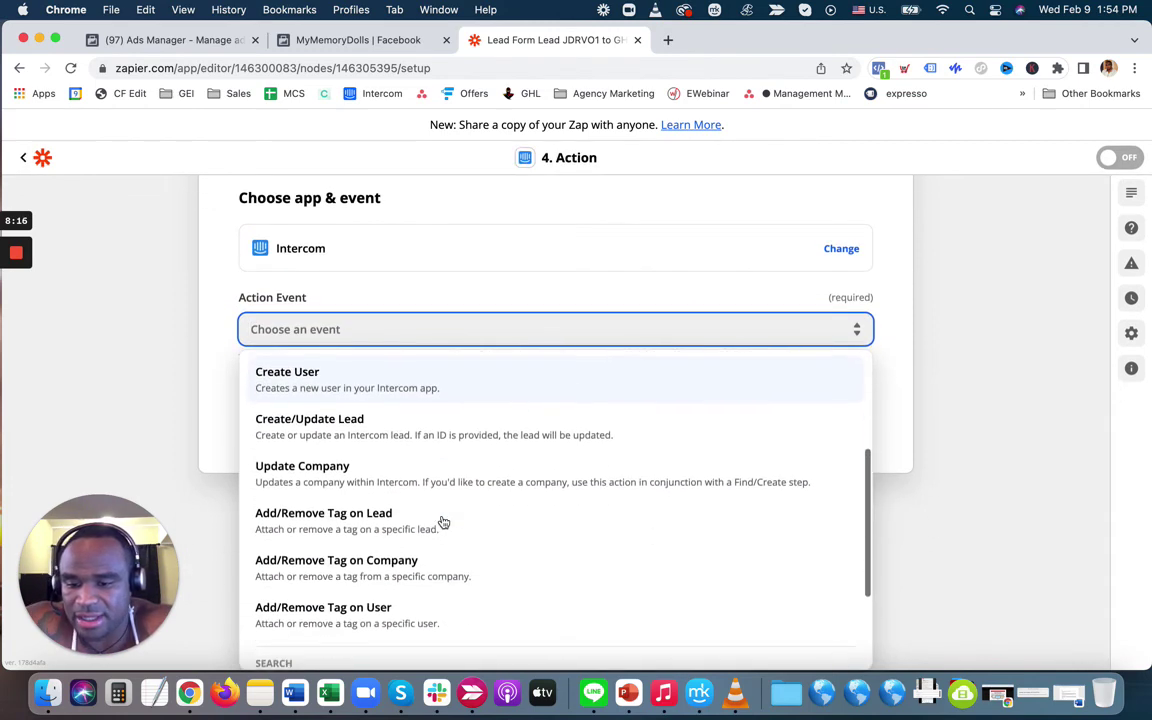
{"action": "scroll", "coordinate": [443, 521], "scroll_direction": "down", "scroll_amount": 1}
{"action": "scroll", "coordinate": [443, 522], "scroll_direction": "up", "scroll_amount": 2}
{"action": "scroll", "coordinate": [443, 521], "scroll_direction": "up", "scroll_amount": 1}
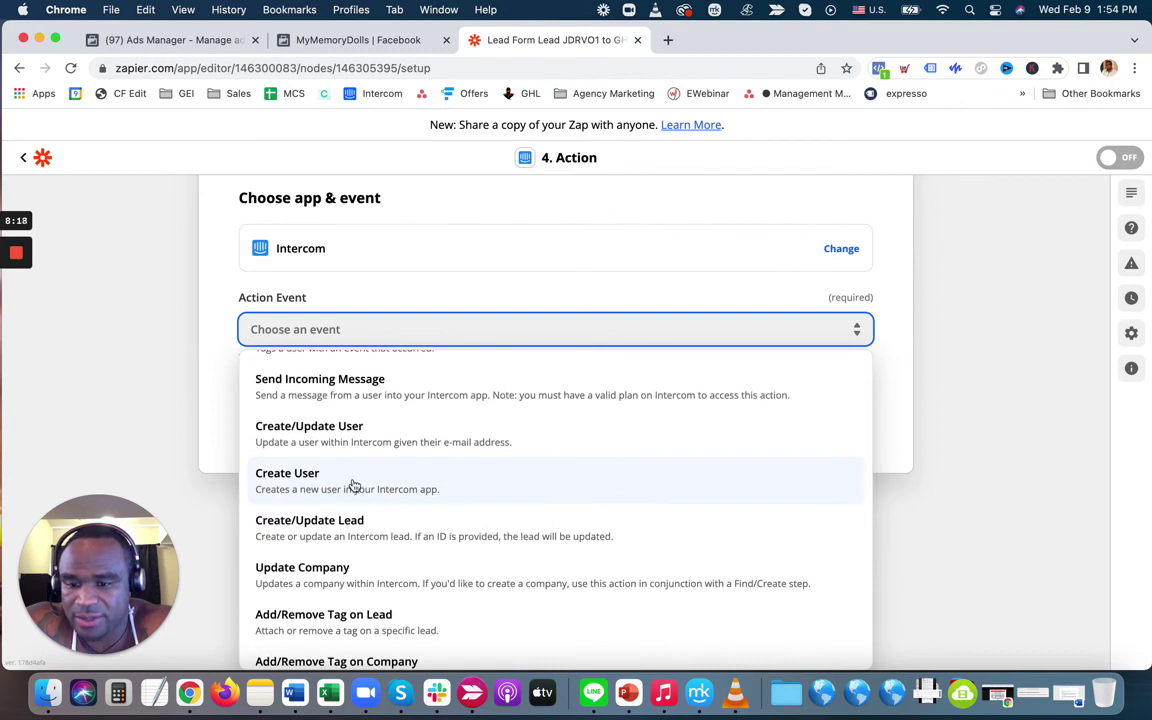
{"action": "left_click", "coordinate": [354, 489]}
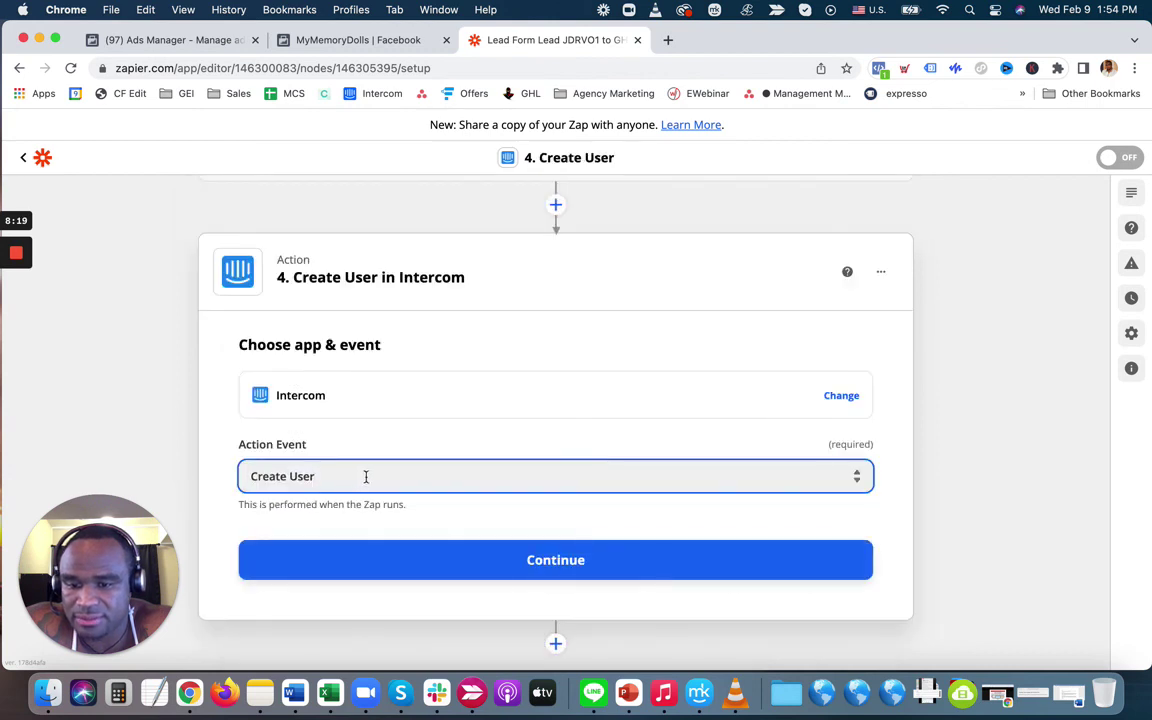
{"action": "left_click", "coordinate": [552, 560]}
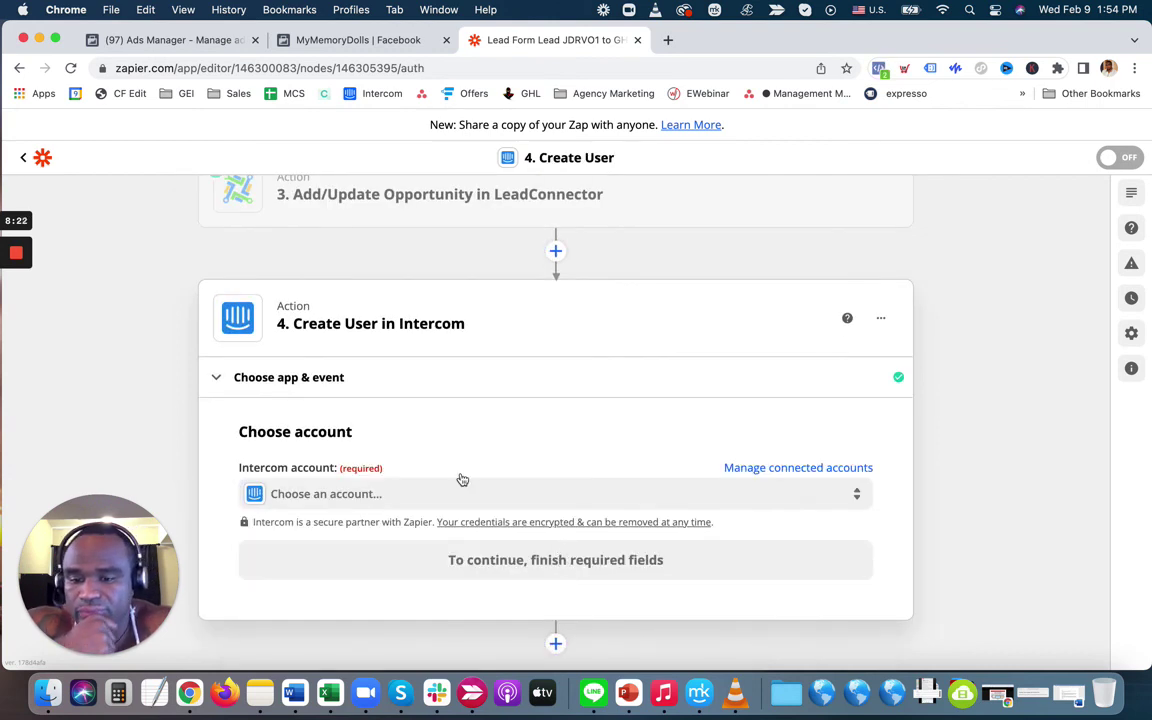
- Select CPCNINJA Intercom as the account for the Create User action and continue to its field setup
{"action": "left_click", "coordinate": [465, 491]}
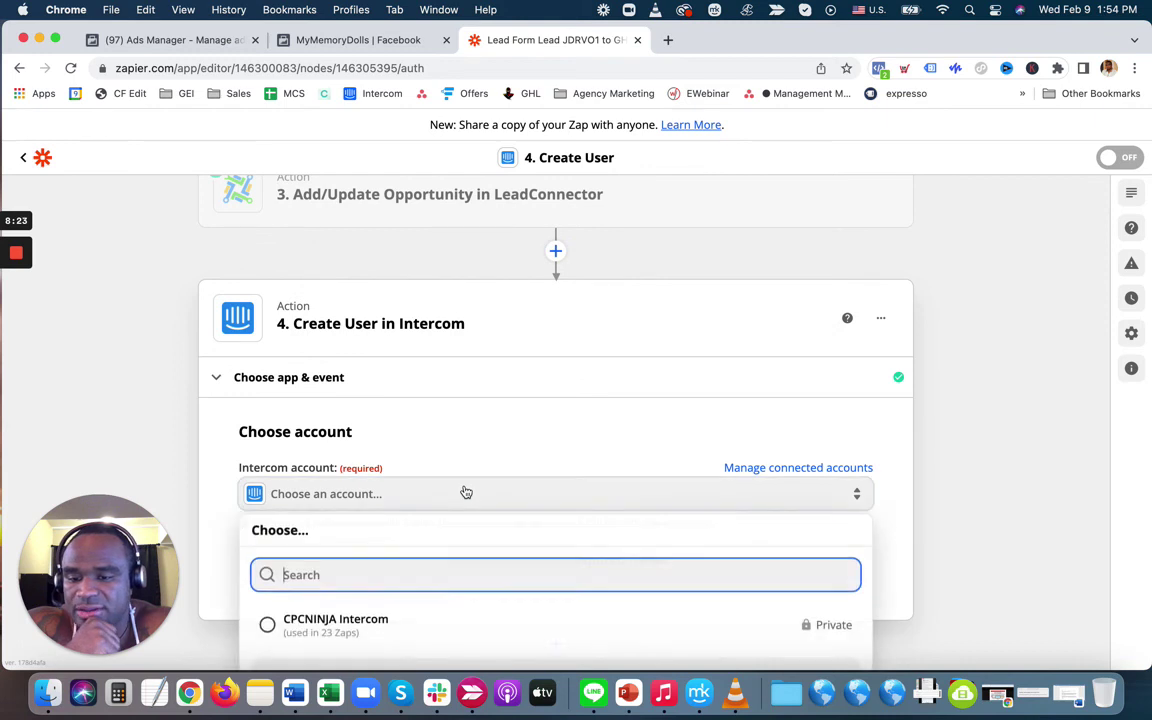
{"action": "left_click", "coordinate": [399, 621]}
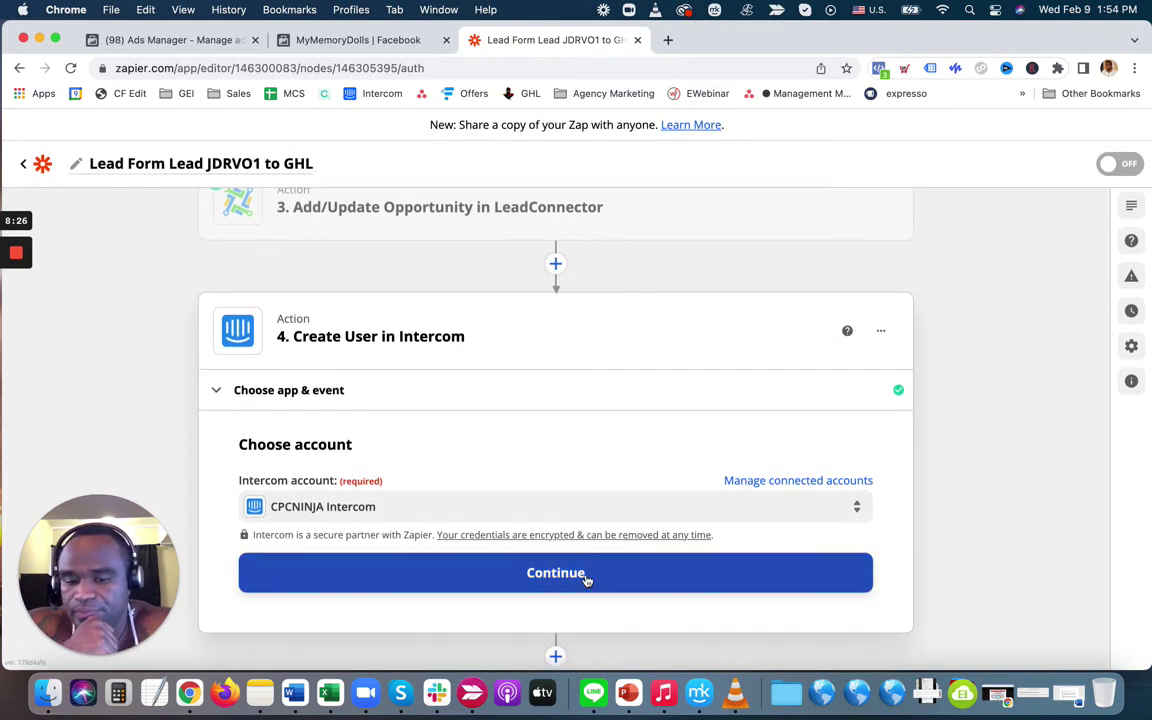
{"action": "left_click", "coordinate": [586, 578]}
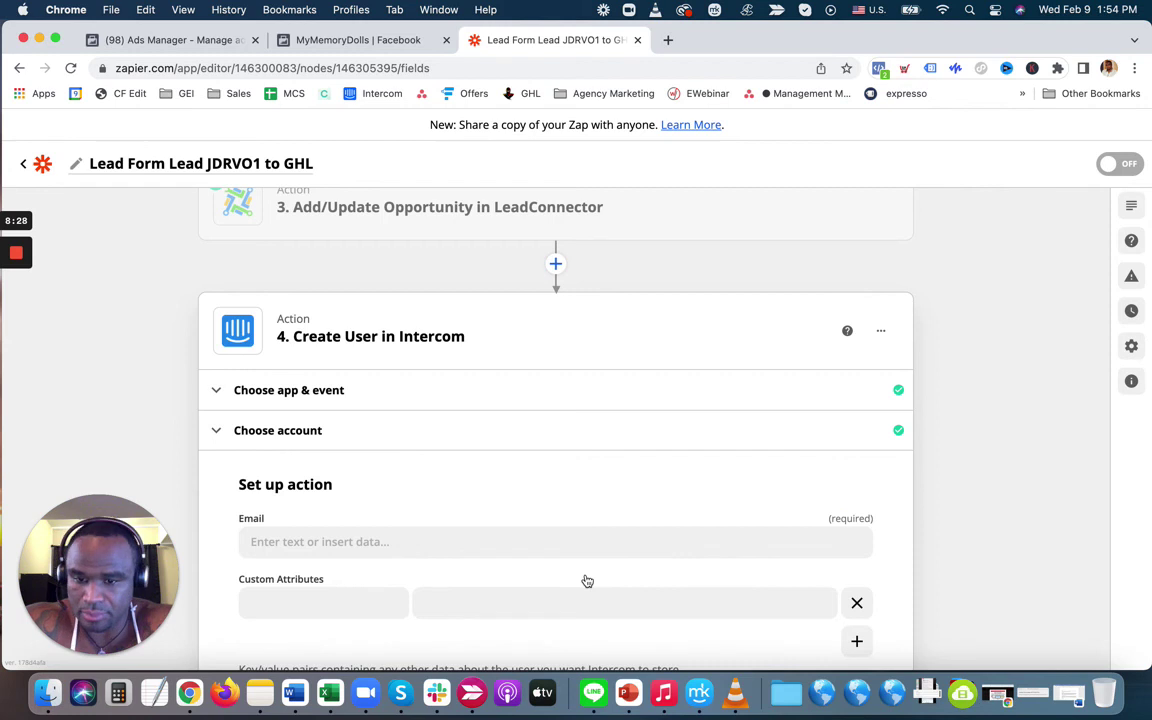
- Review the Facebook lead data mapped to the Create User fields and submit the action setup
{"action": "mouse_move", "coordinate": [10, 290]}
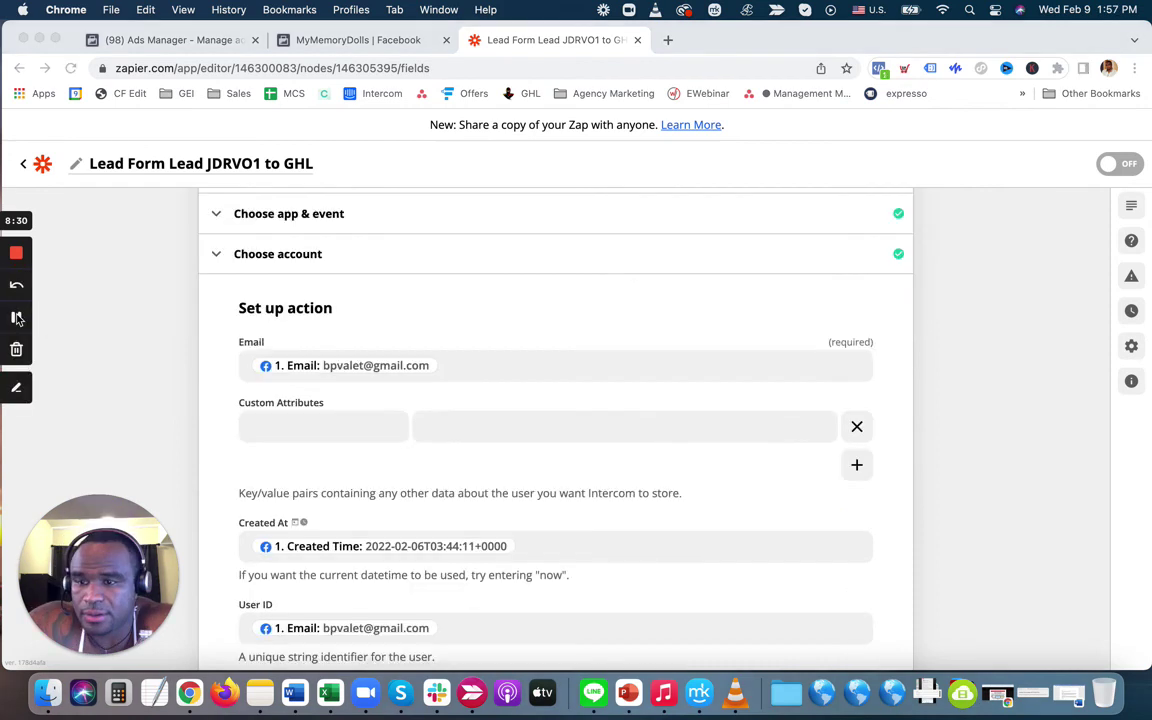
{"action": "scroll", "coordinate": [1075, 386], "scroll_direction": "down", "scroll_amount": 5}
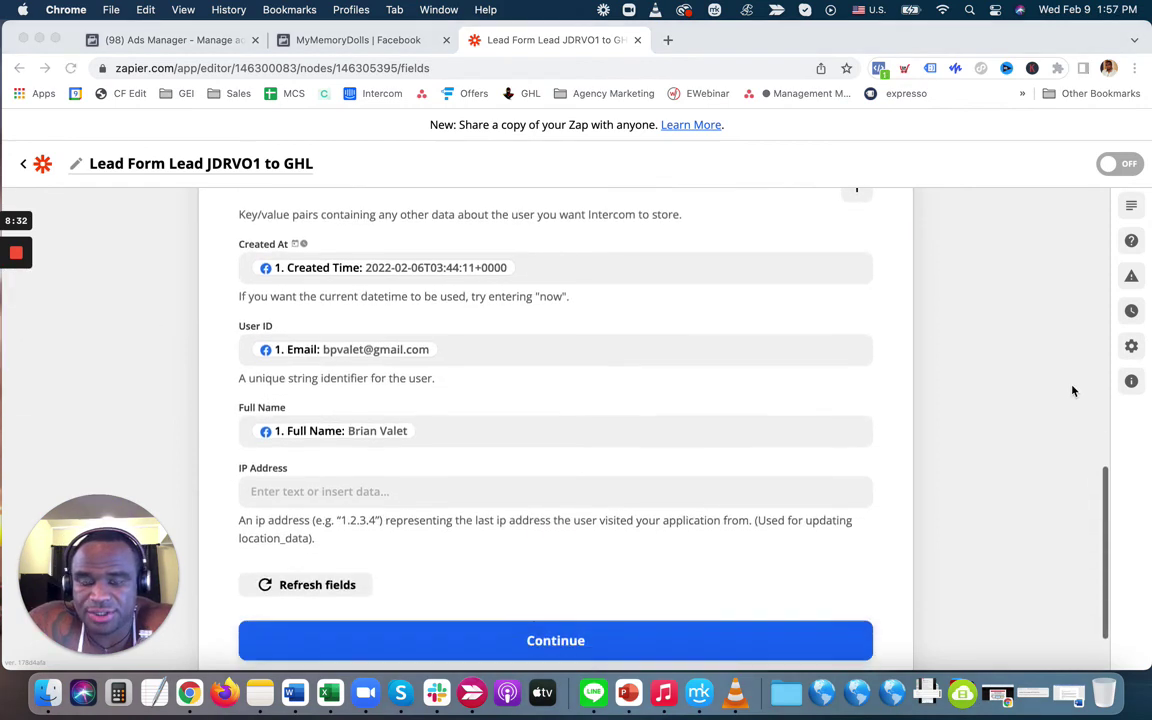
{"action": "left_click", "coordinate": [655, 572]}
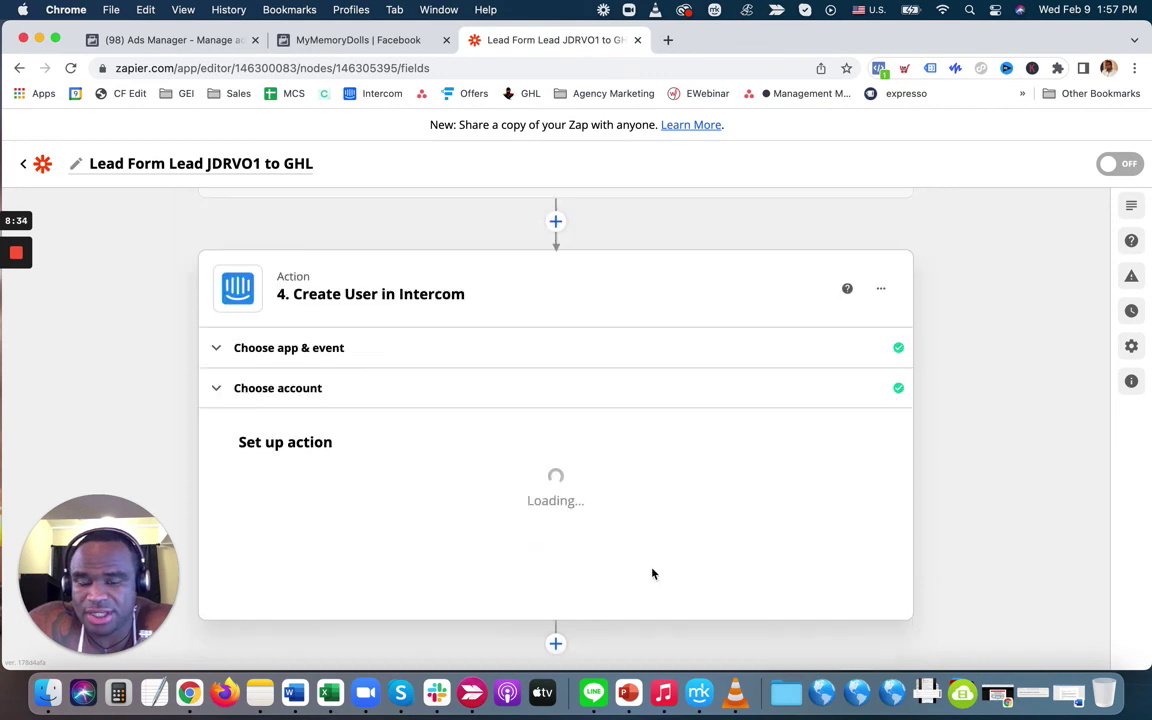